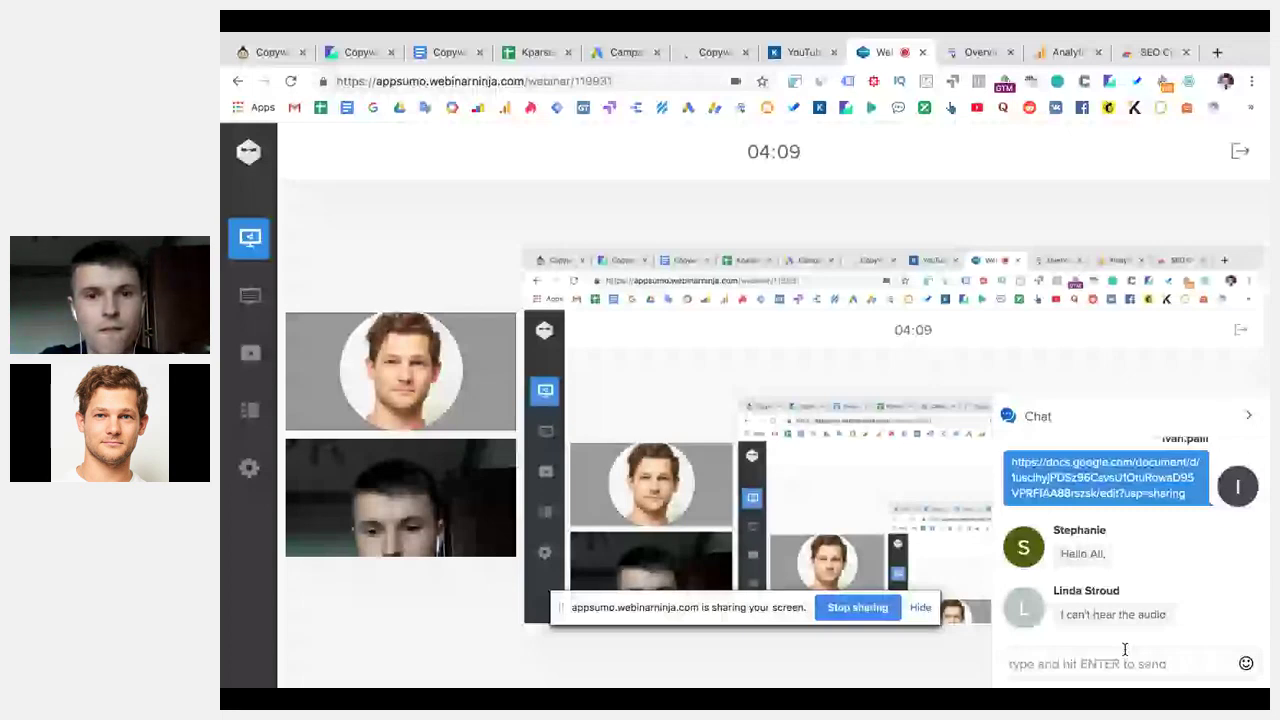
Bring the Copywritely tab into the screen share to show the 'videos' keyword stuffing report.
key(super+6)
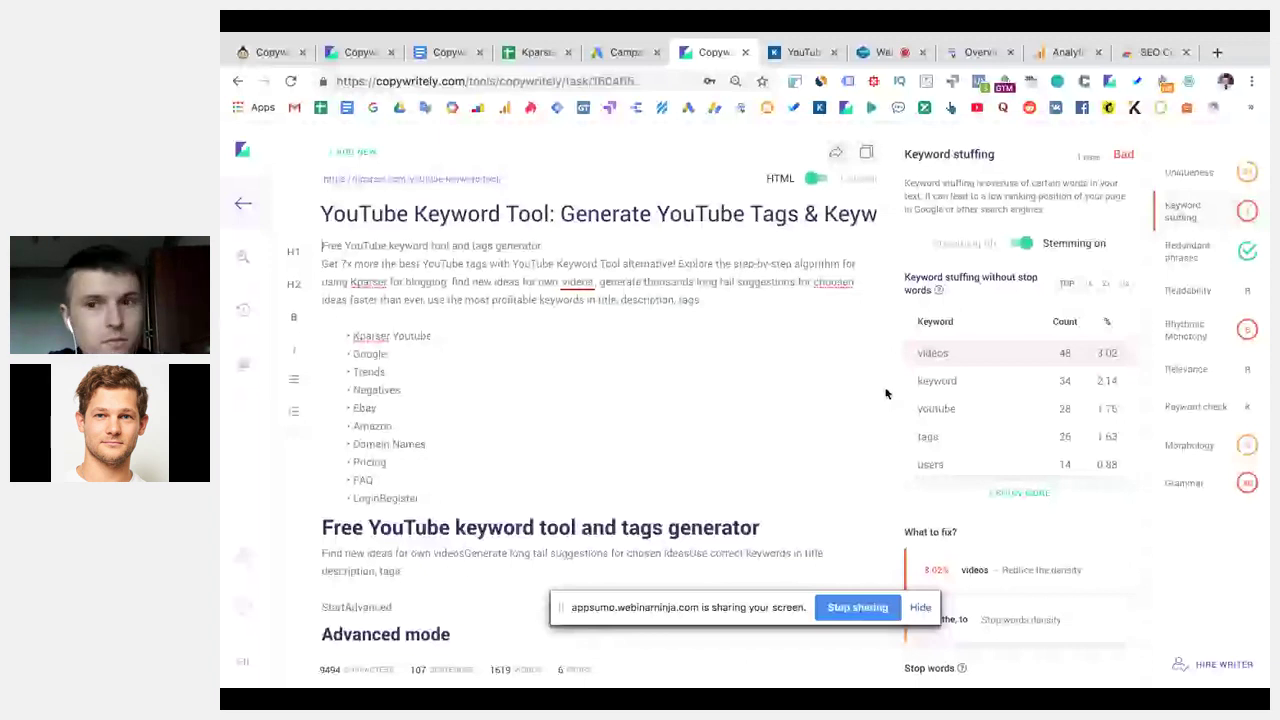
Check the Uniqueness results, then highlight the 48 'videos' occurrences with their fix advice.
click(1191, 180)
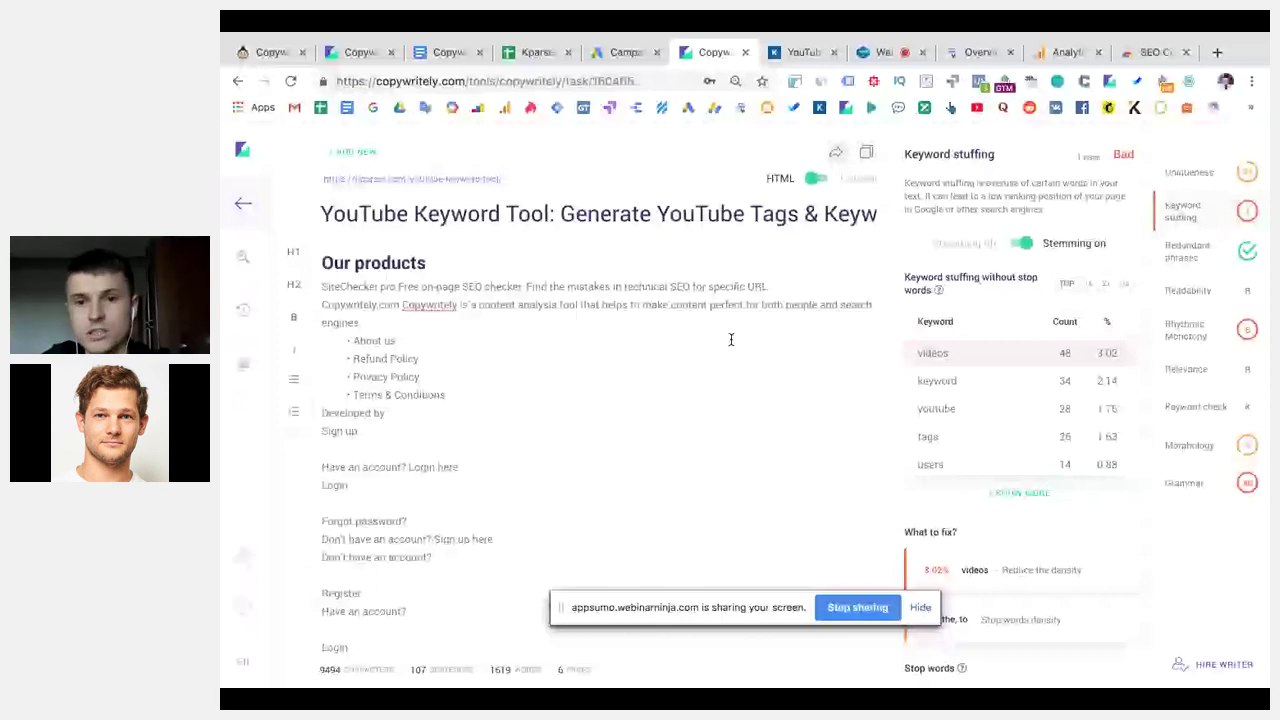
click(933, 353)
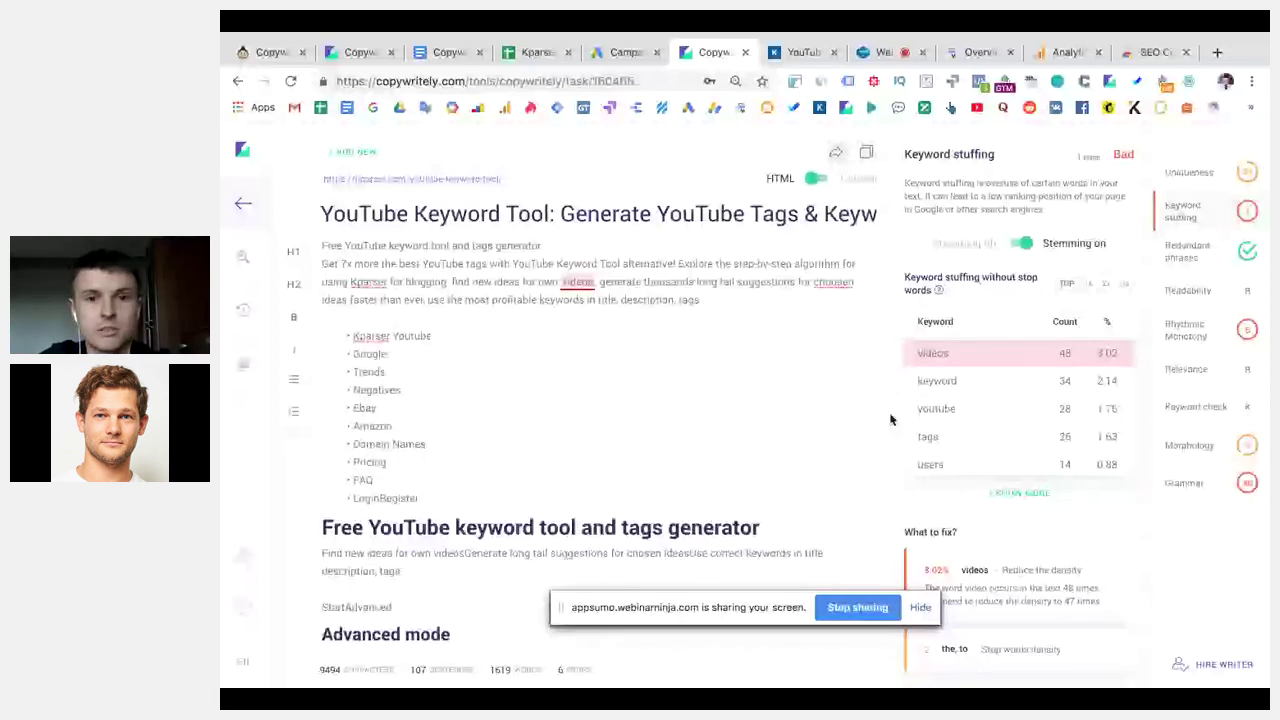
Swap 'video' wording for content, 'rank pages' and 'the material', bringing the count to 45.
double_click(590, 283)
text(itn)
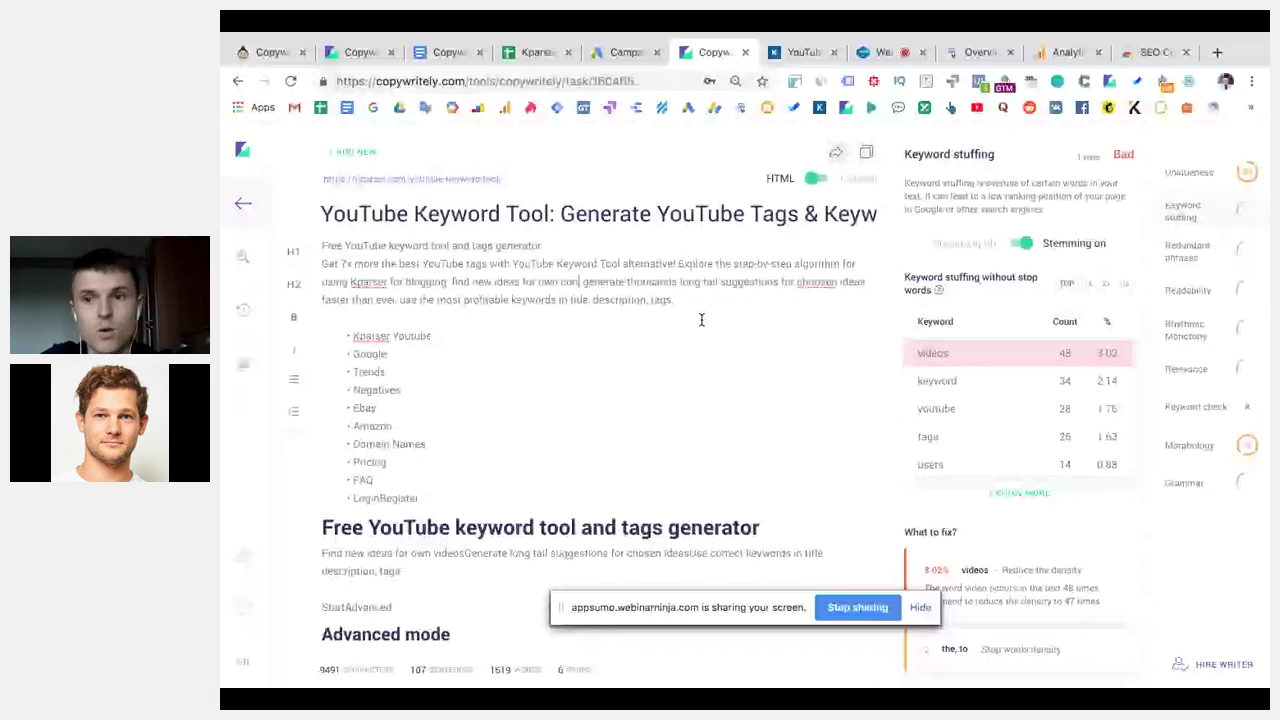
text(tent,)
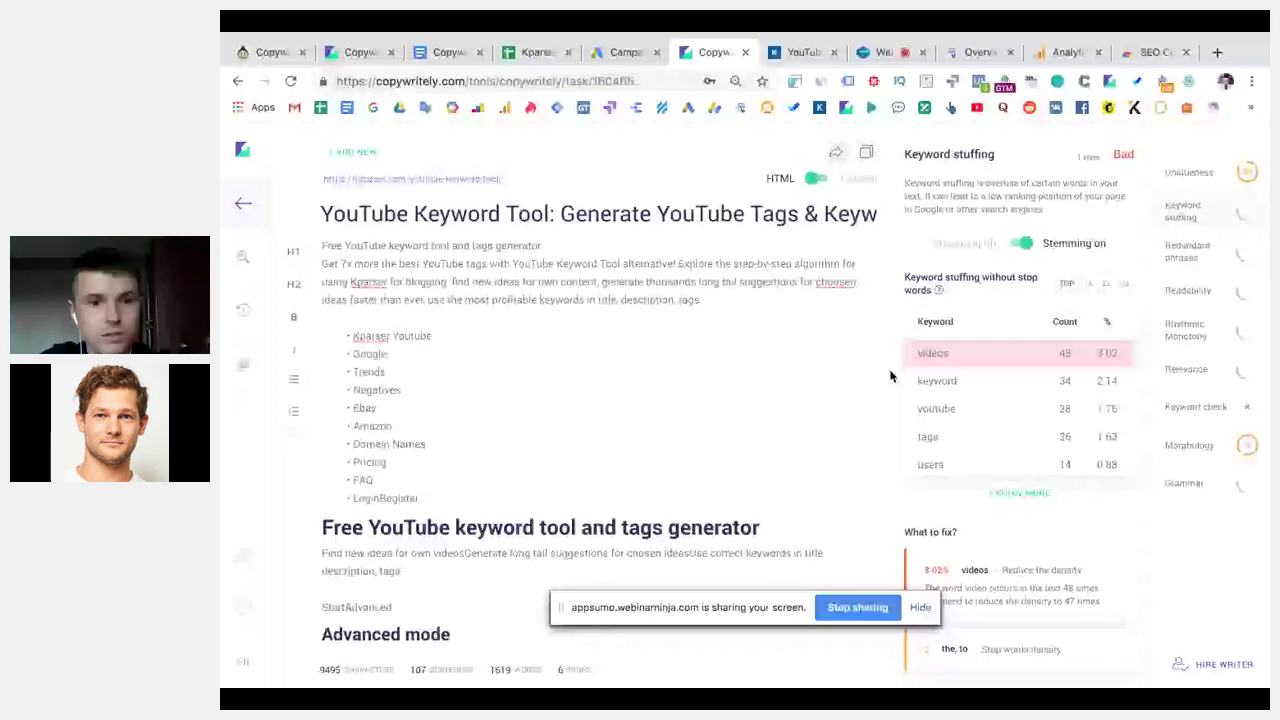
scroll(384, 455, down, 10)
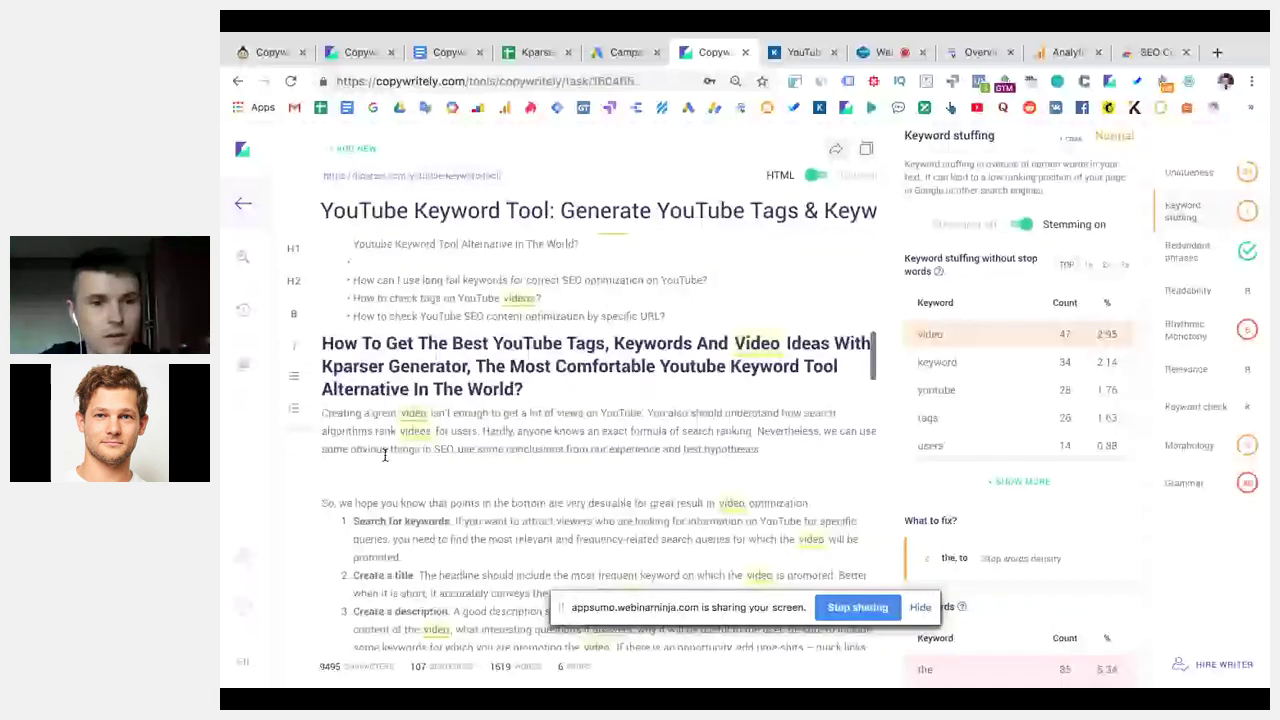
double_click(426, 414)
text(content)
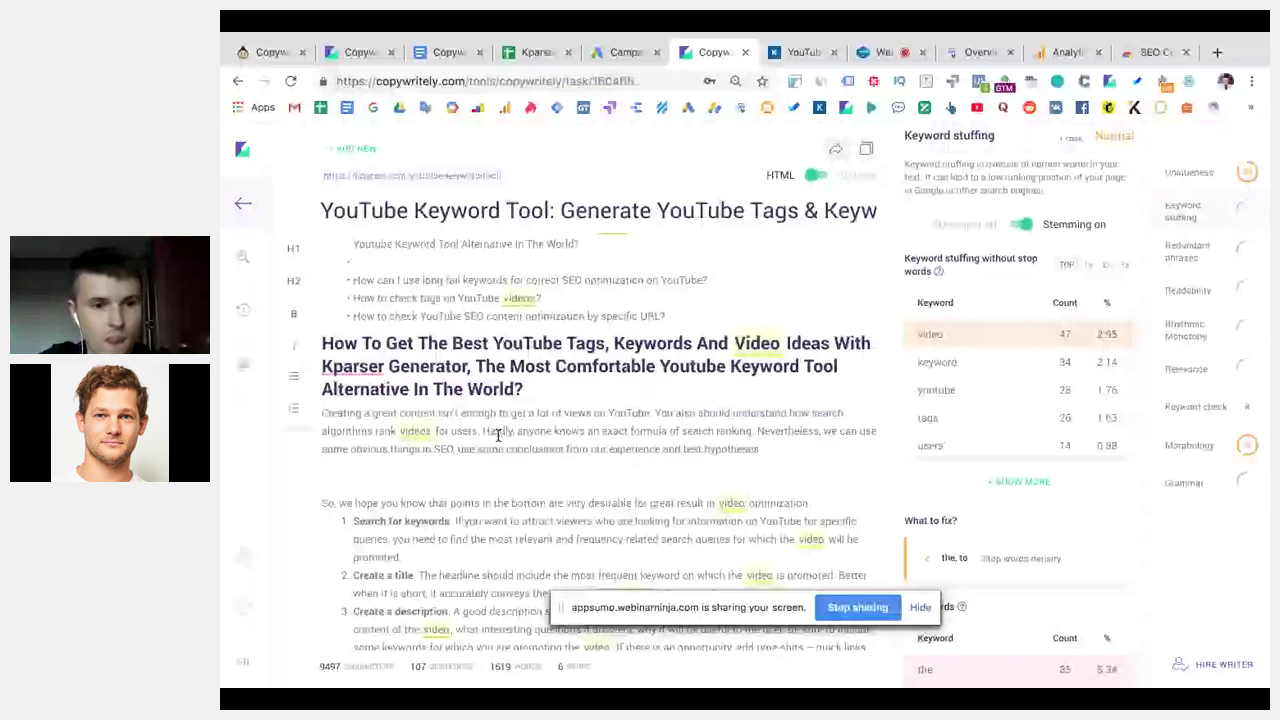
double_click(415, 431)
text(pages)
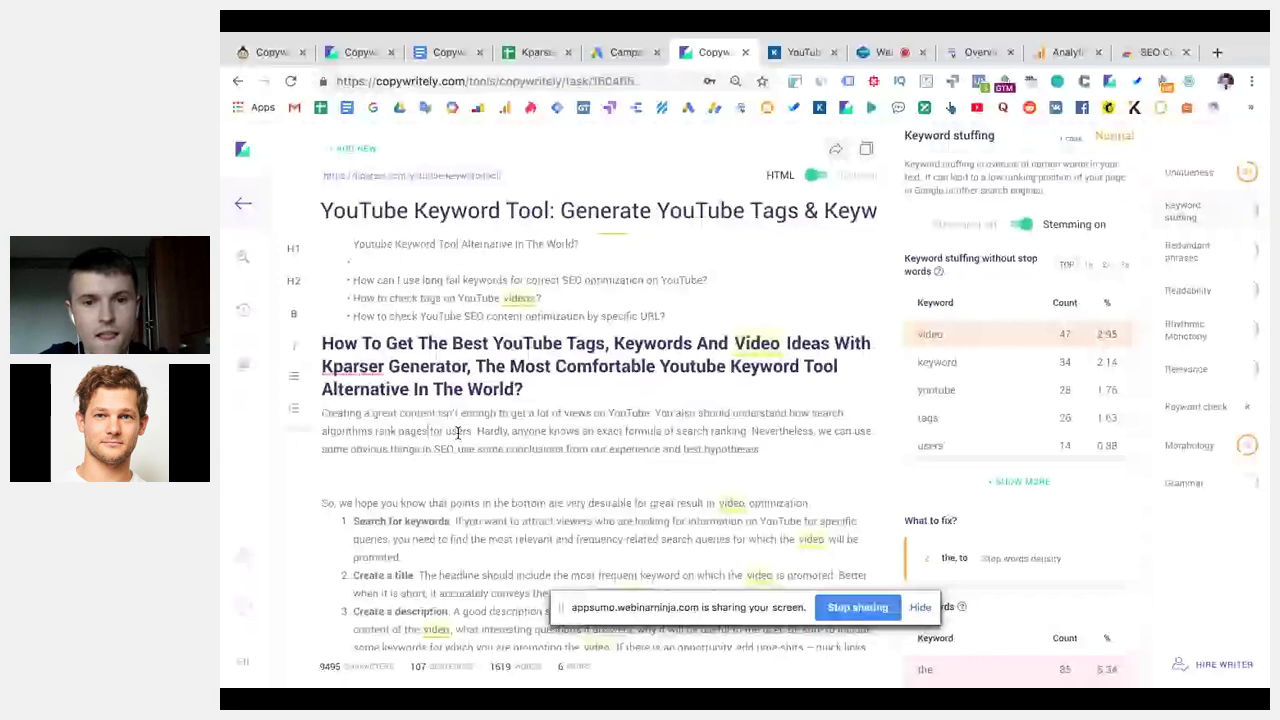
scroll(828, 436, down, 1)
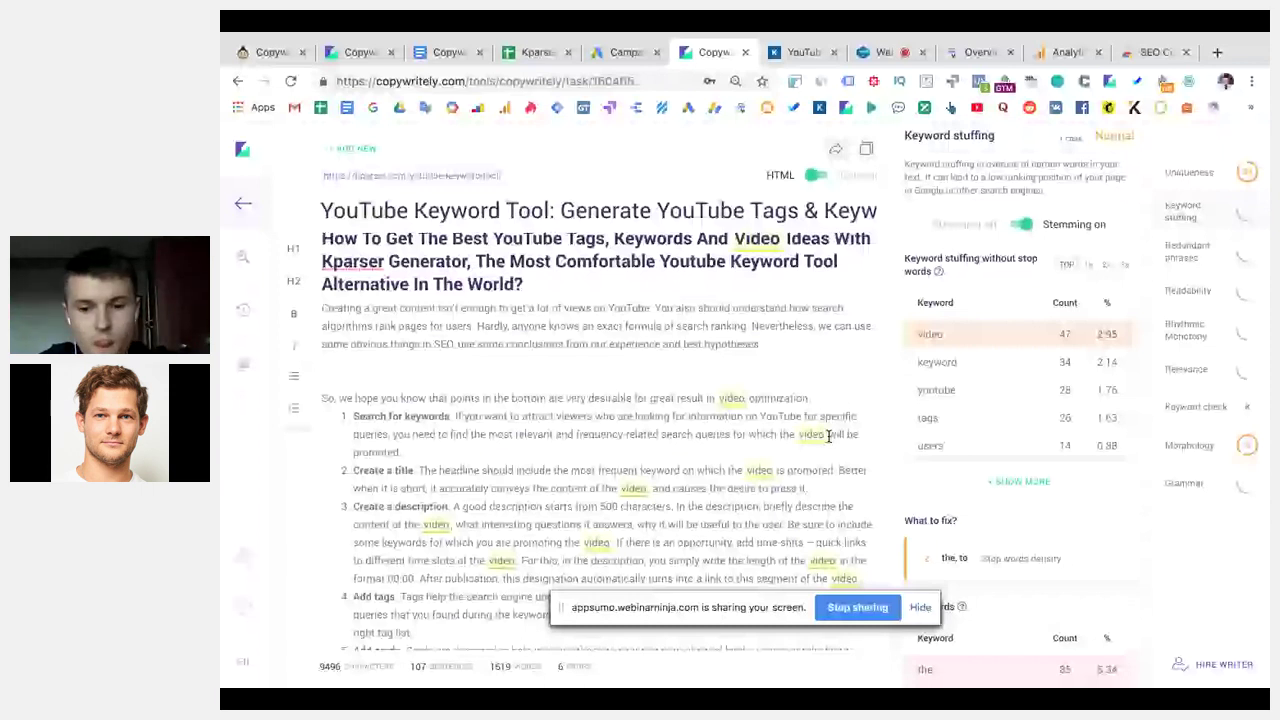
key(BackSpace)
key(BackSpace)
key(BackSpace)
key(BackSpace)
key(BackSpace)
text(ma)
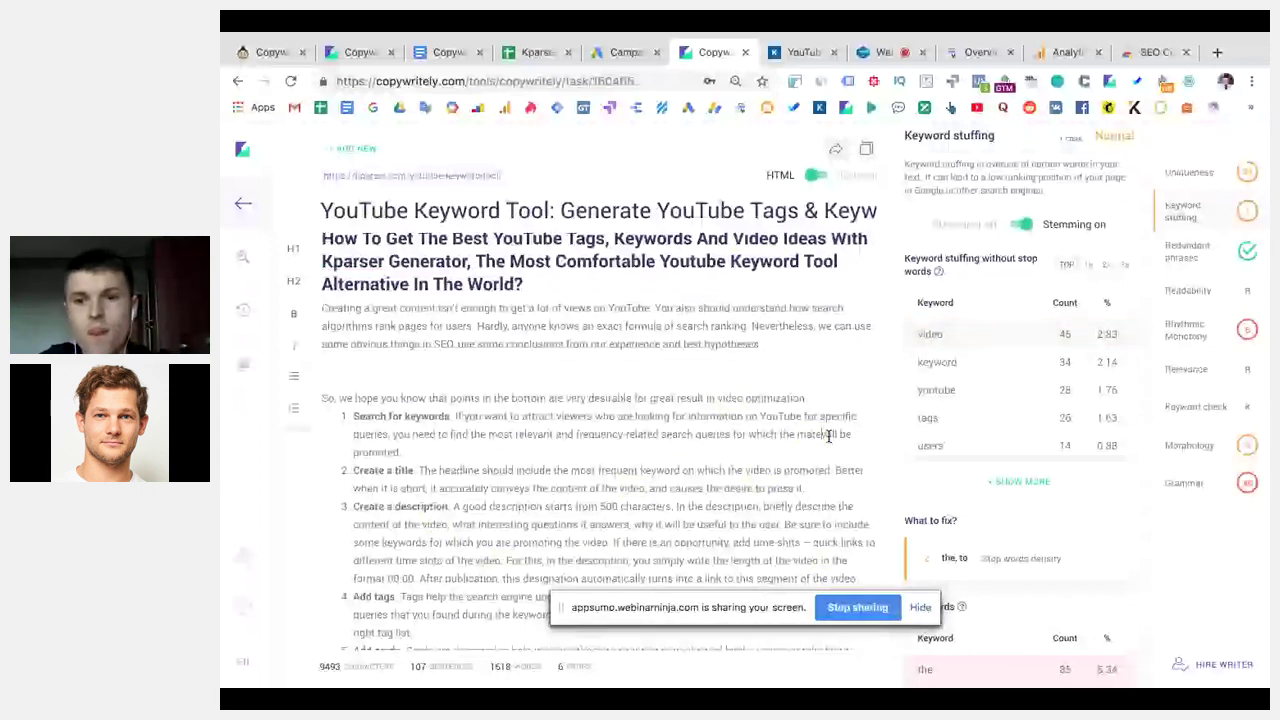
text(terial)
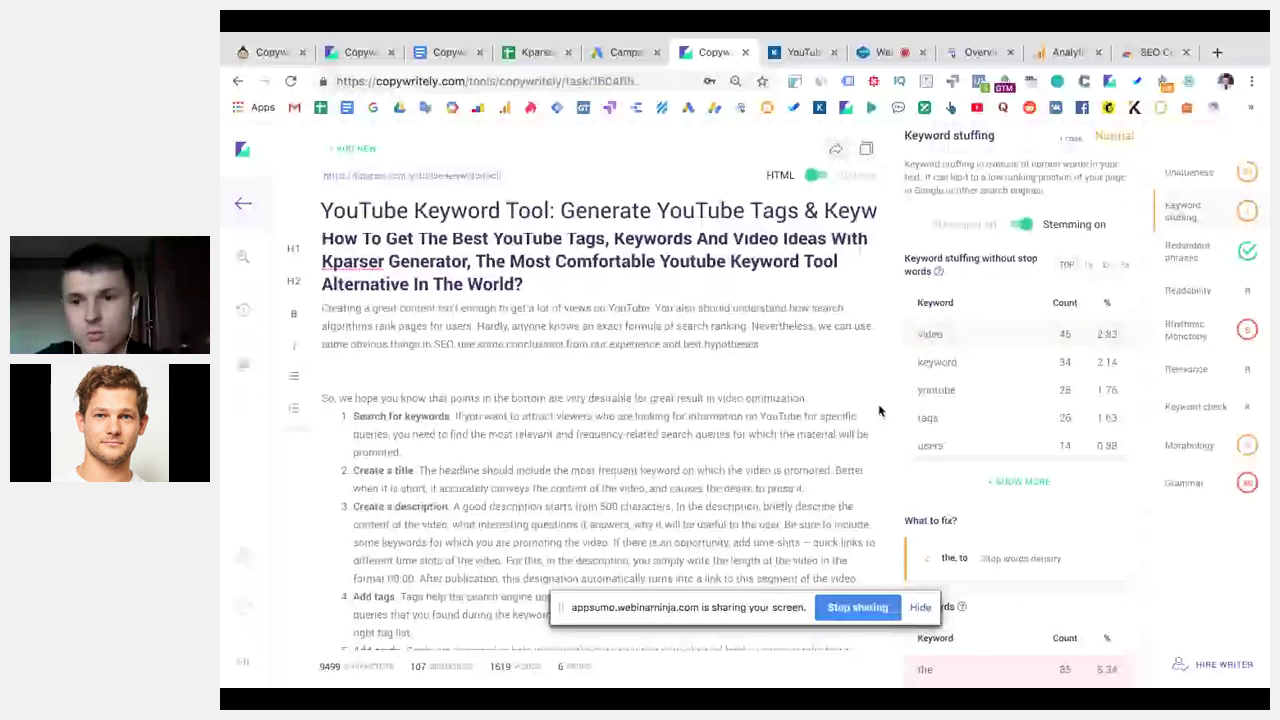
Scroll through the text and highlight the 44 remaining 'video' occurrences, now rated Normal.
scroll(886, 395, down, 2)
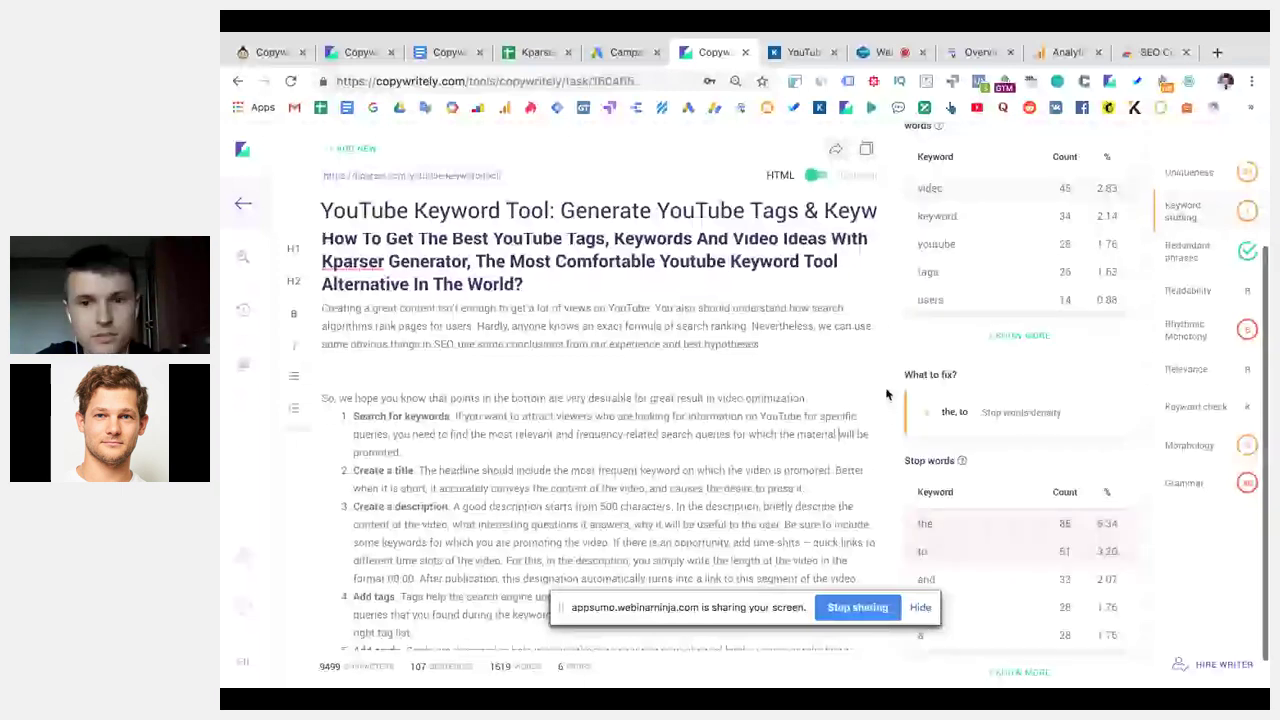
scroll(745, 437, down, 2)
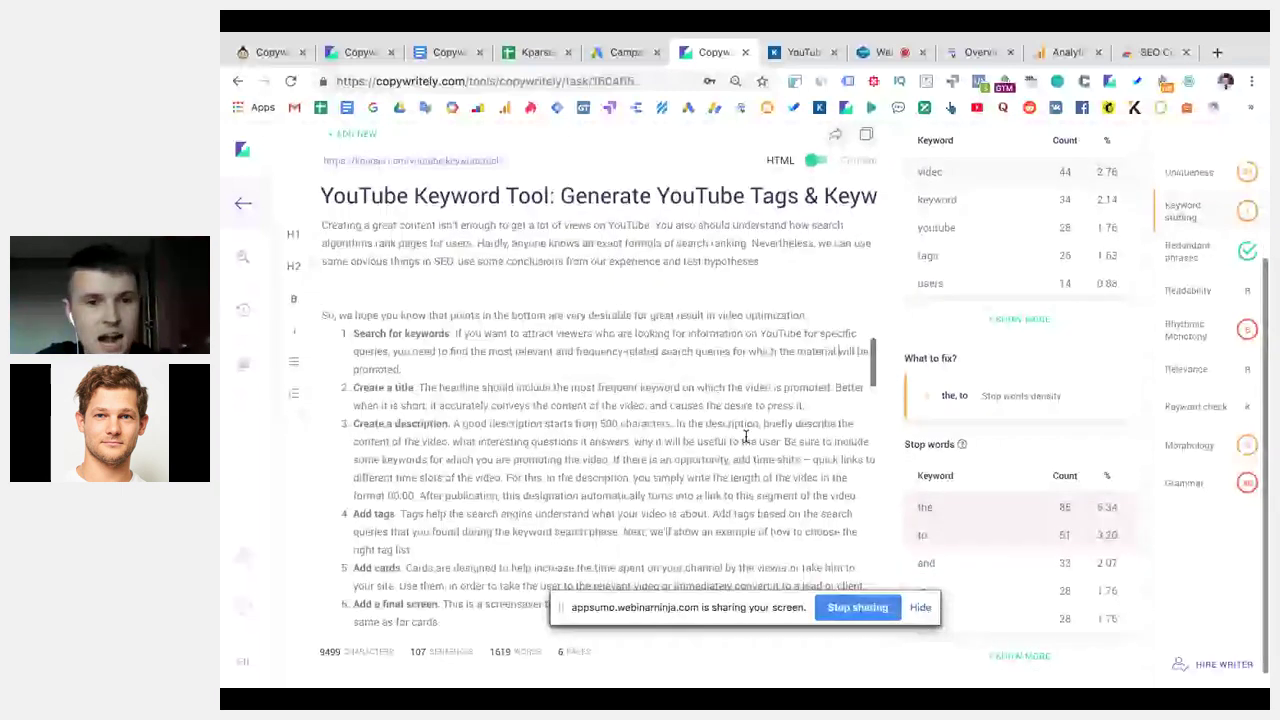
scroll(745, 437, down, 5)
click(930, 171)
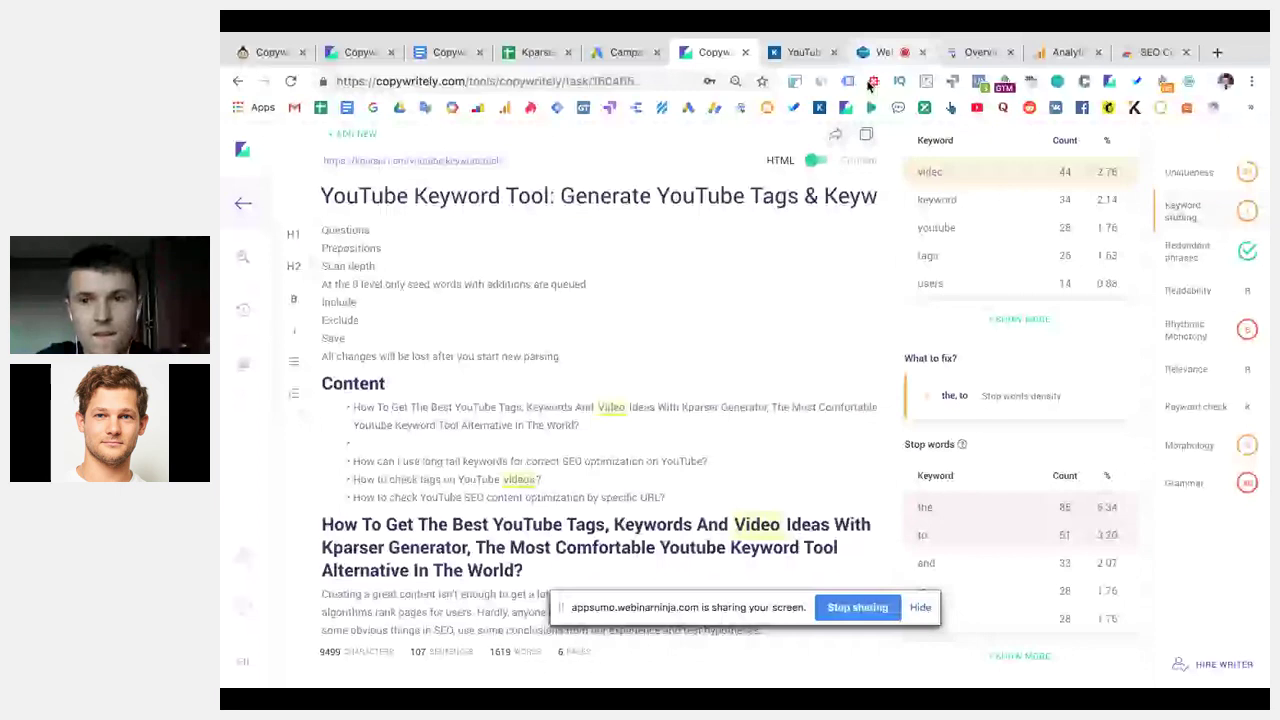
scroll(848, 435, down, 5)
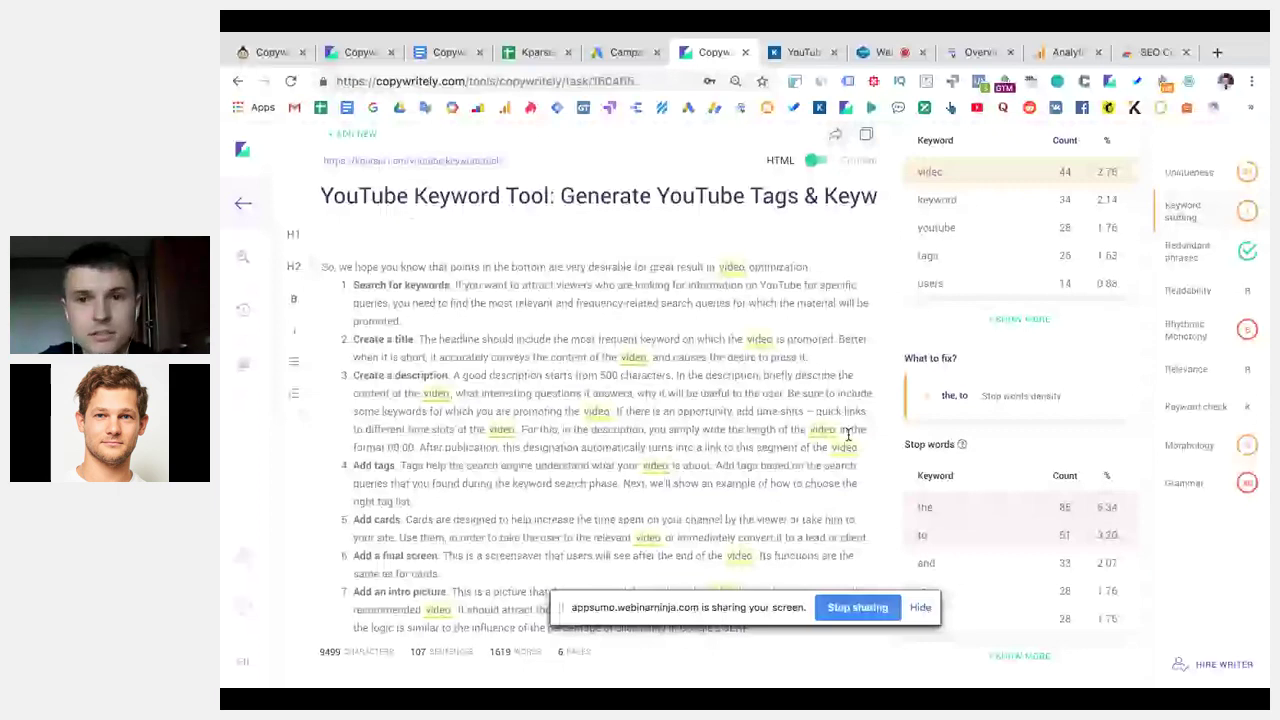
scroll(848, 435, up, 5)
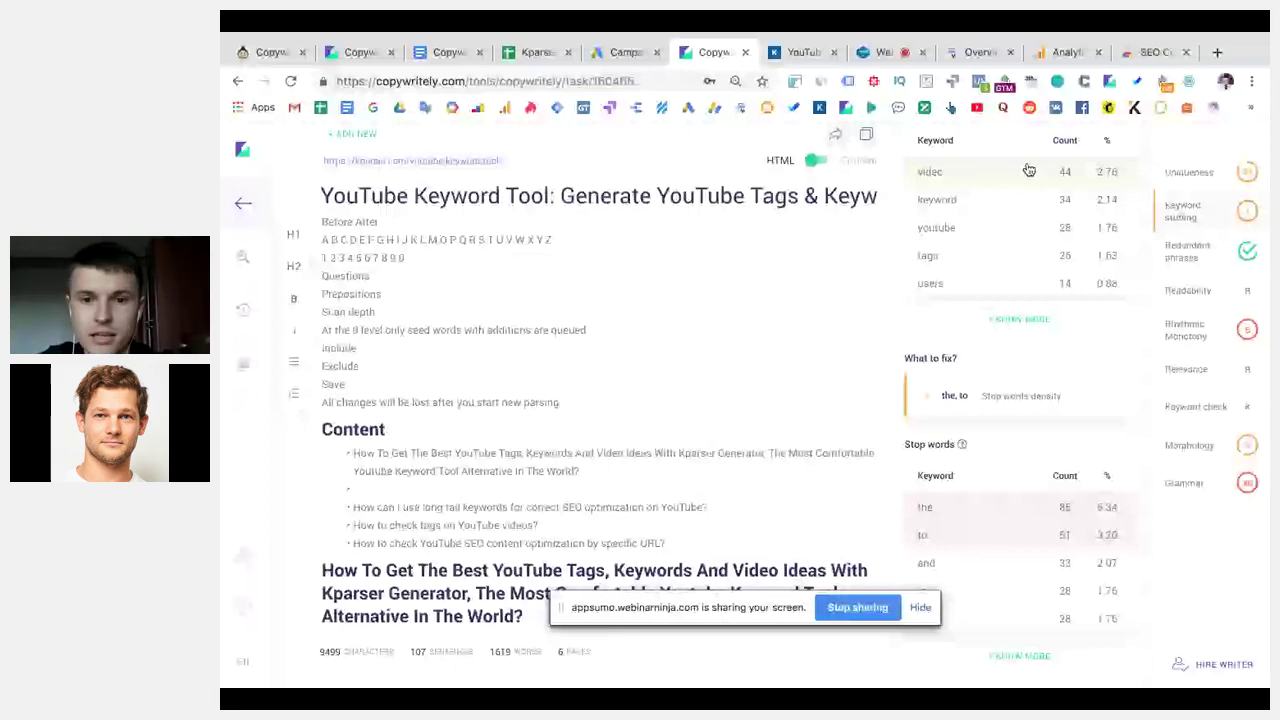
click(1028, 171)
scroll(800, 452, down, 4)
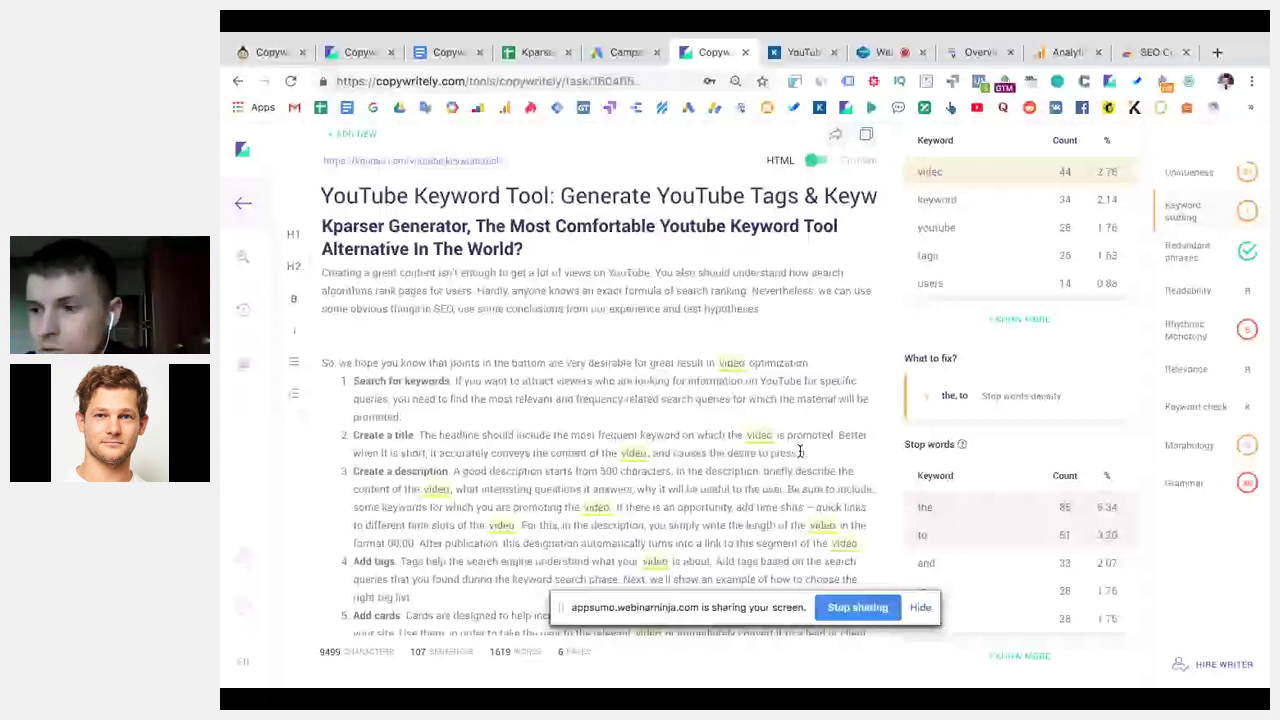
scroll(886, 309, up, 3)
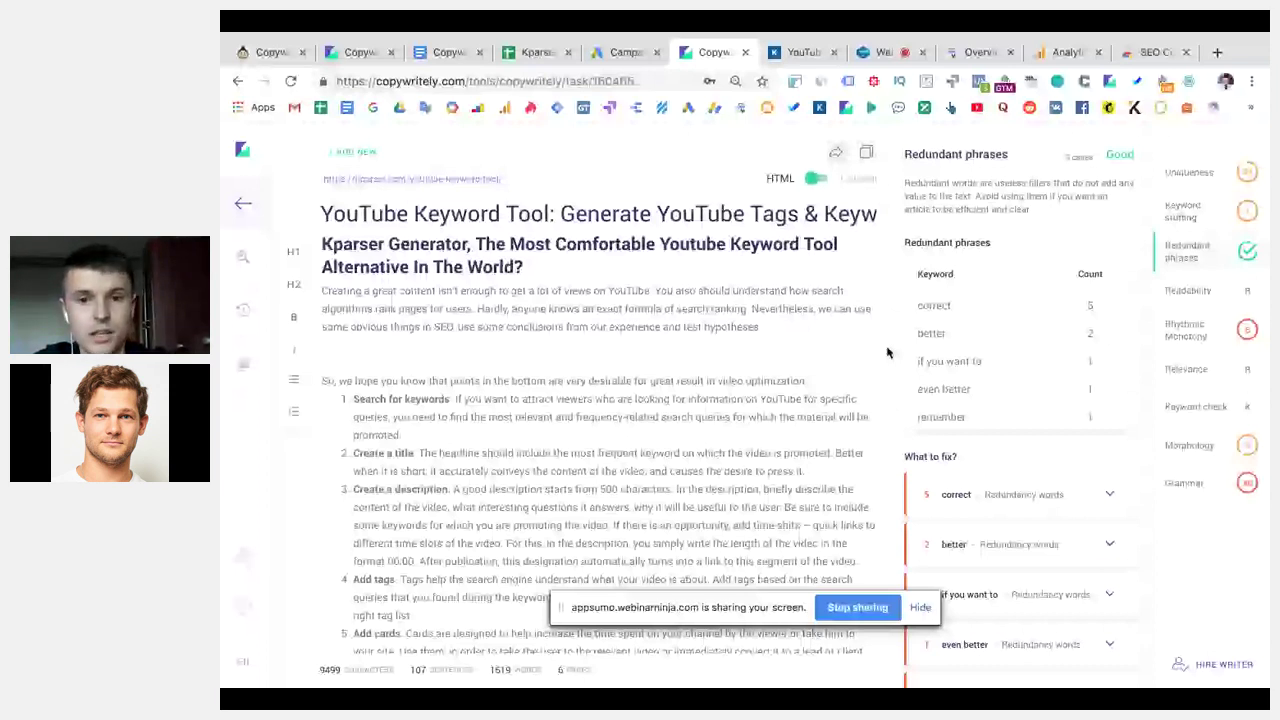
Delete the redundant 'Better' so the Create a title sentence starts with a capital 'When'.
scroll(750, 425, up, 10)
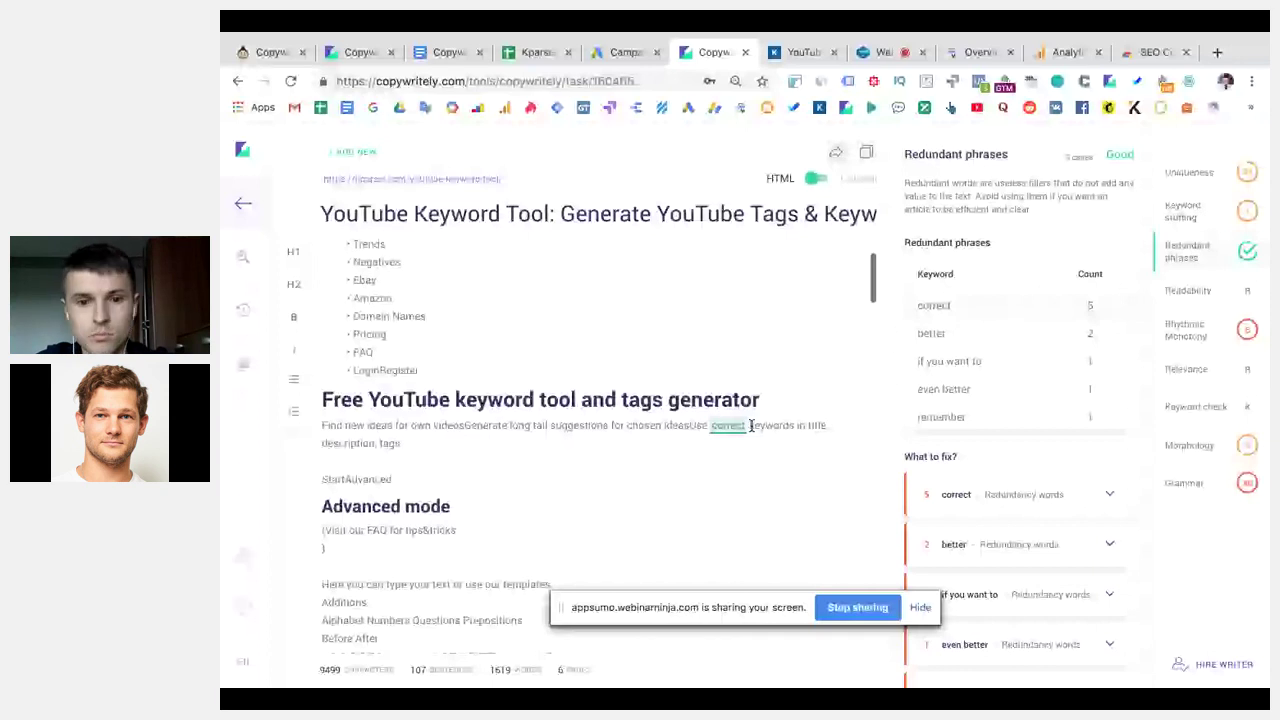
key(BackSpace)
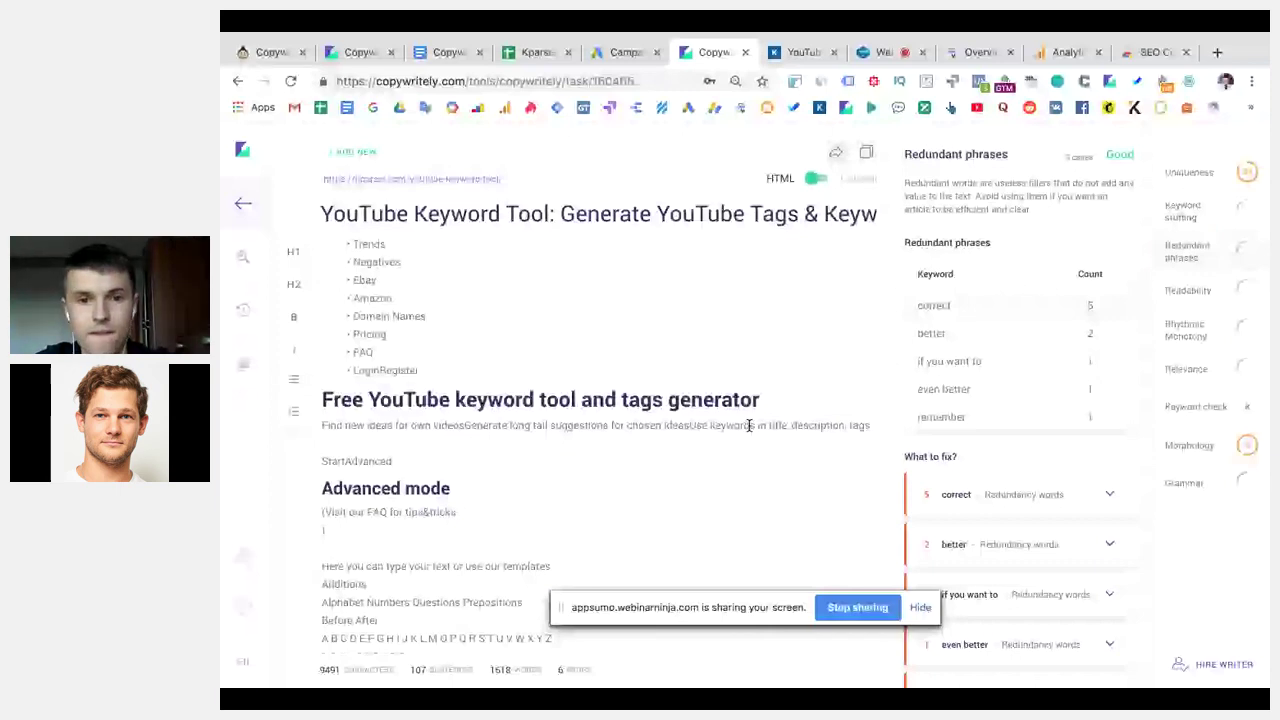
scroll(790, 430, down, 10)
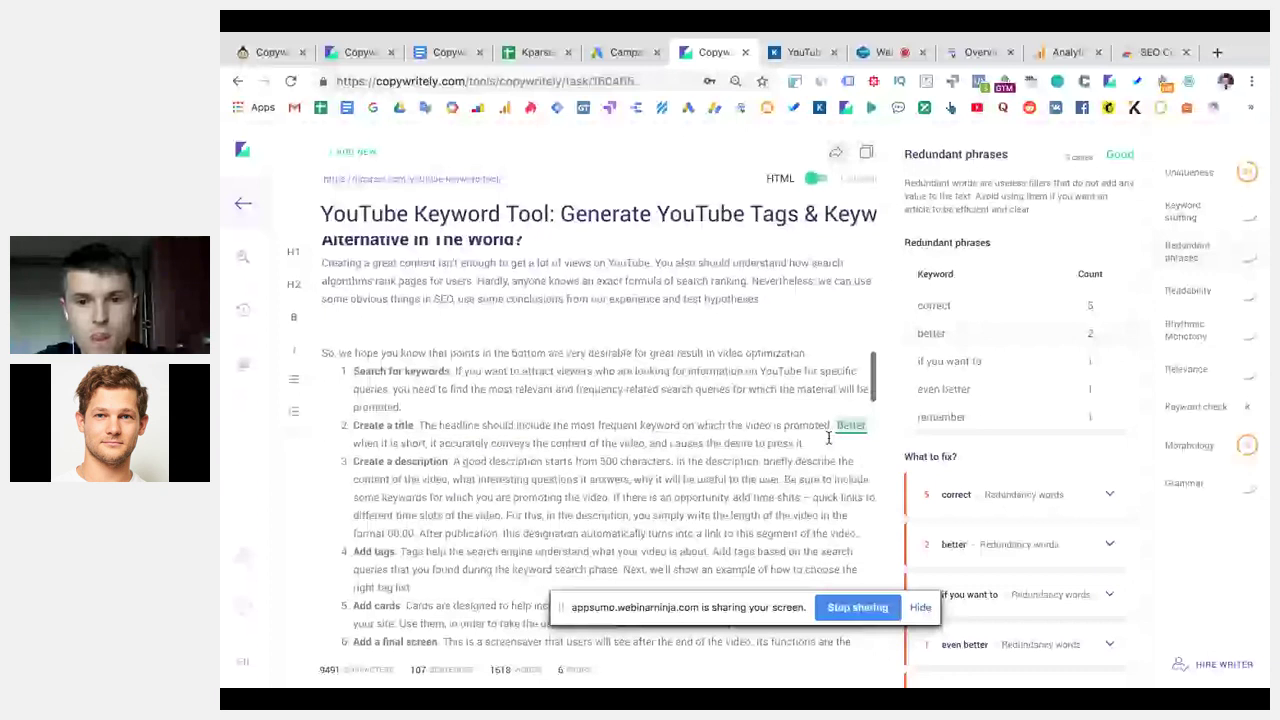
text(When i)
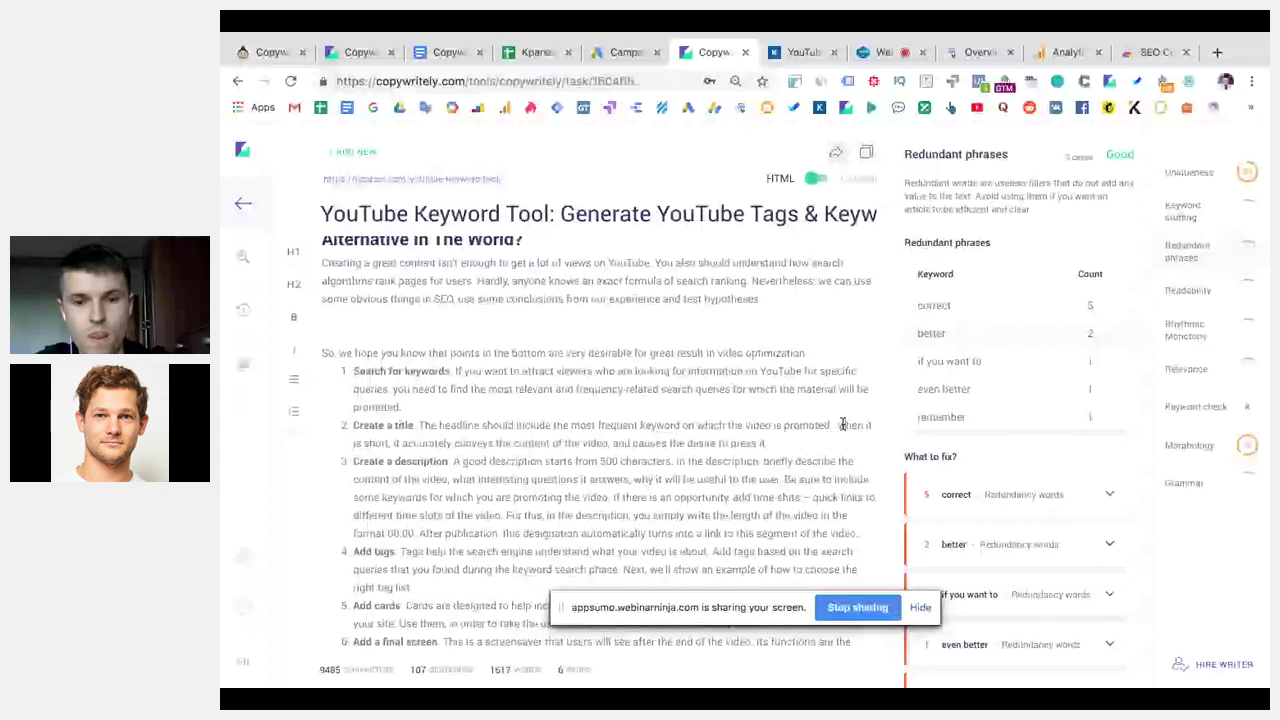
key(BackSpace)
text(W)
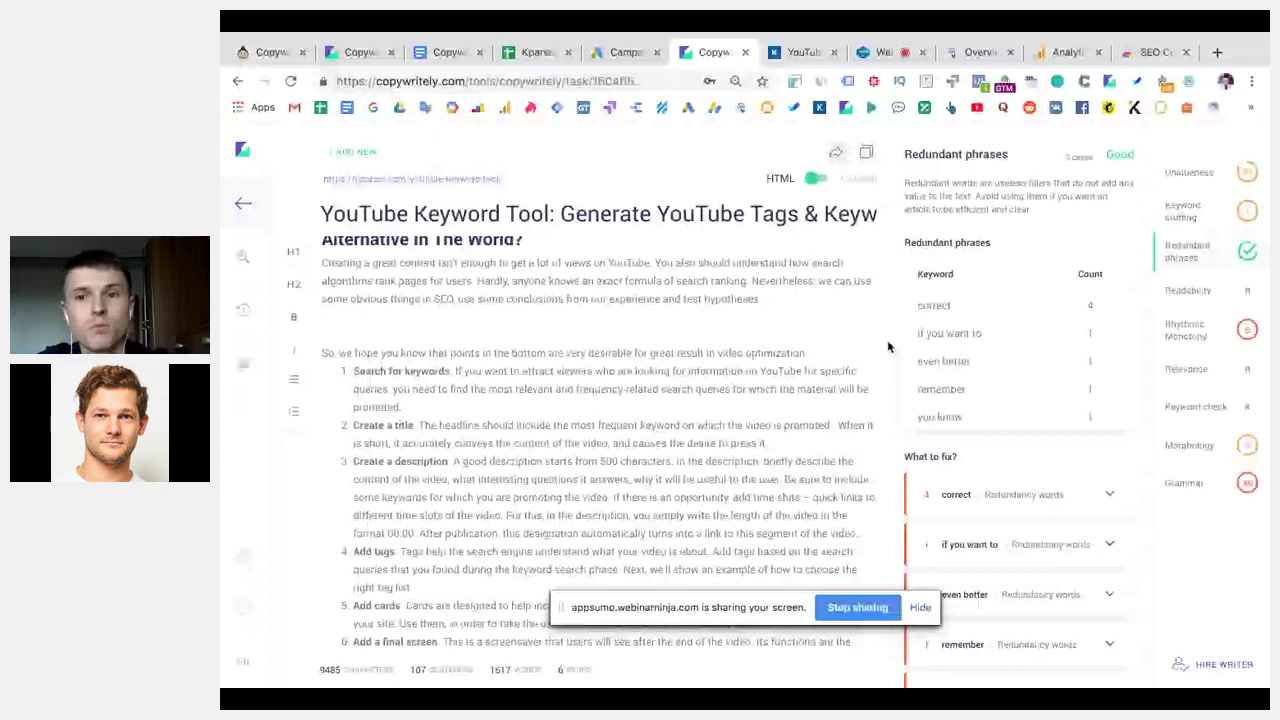
Show the readability report with tips for Gunning Fog Index 4/18 and Flesch Index 47/100.
click(1188, 293)
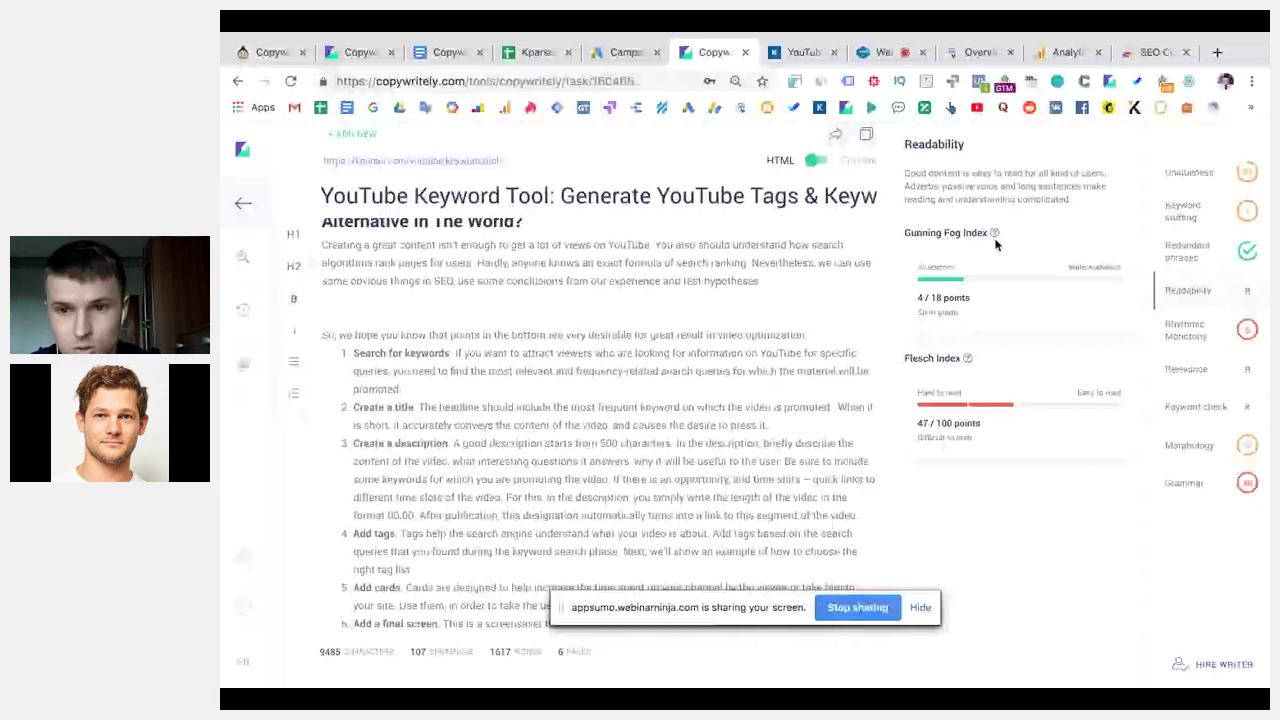
mouse_move(995, 235)
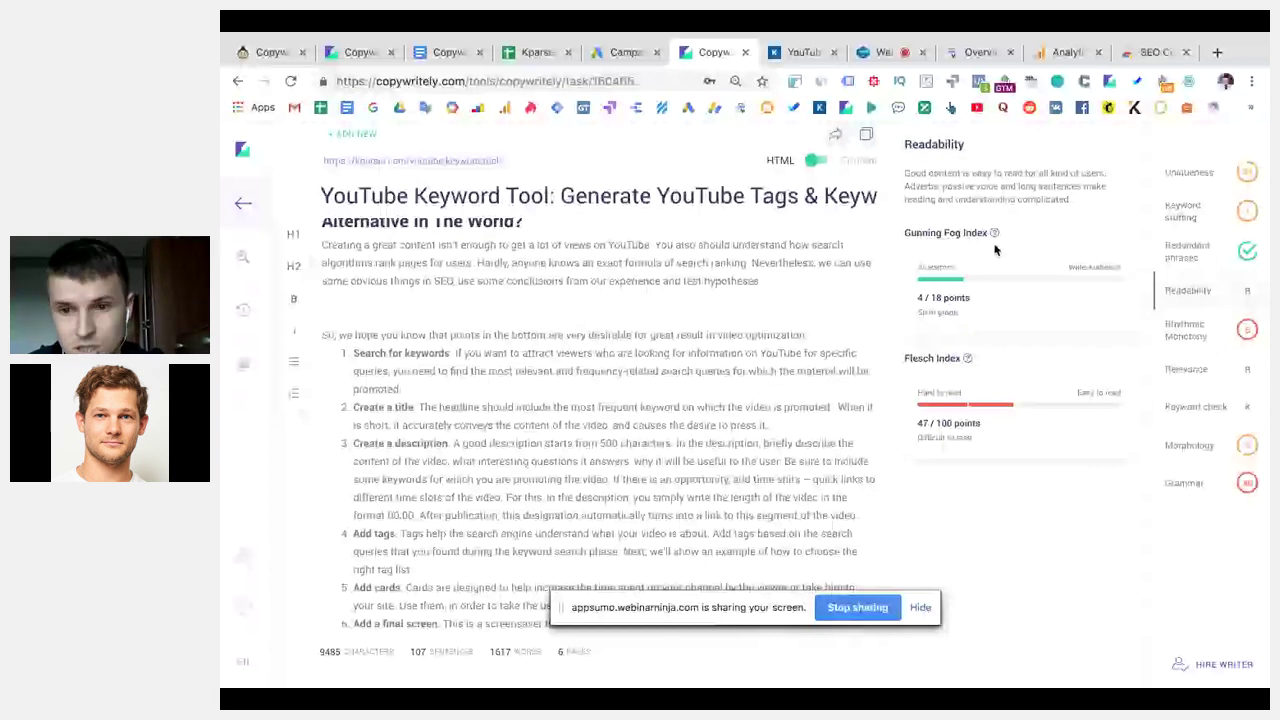
mouse_move(970, 359)
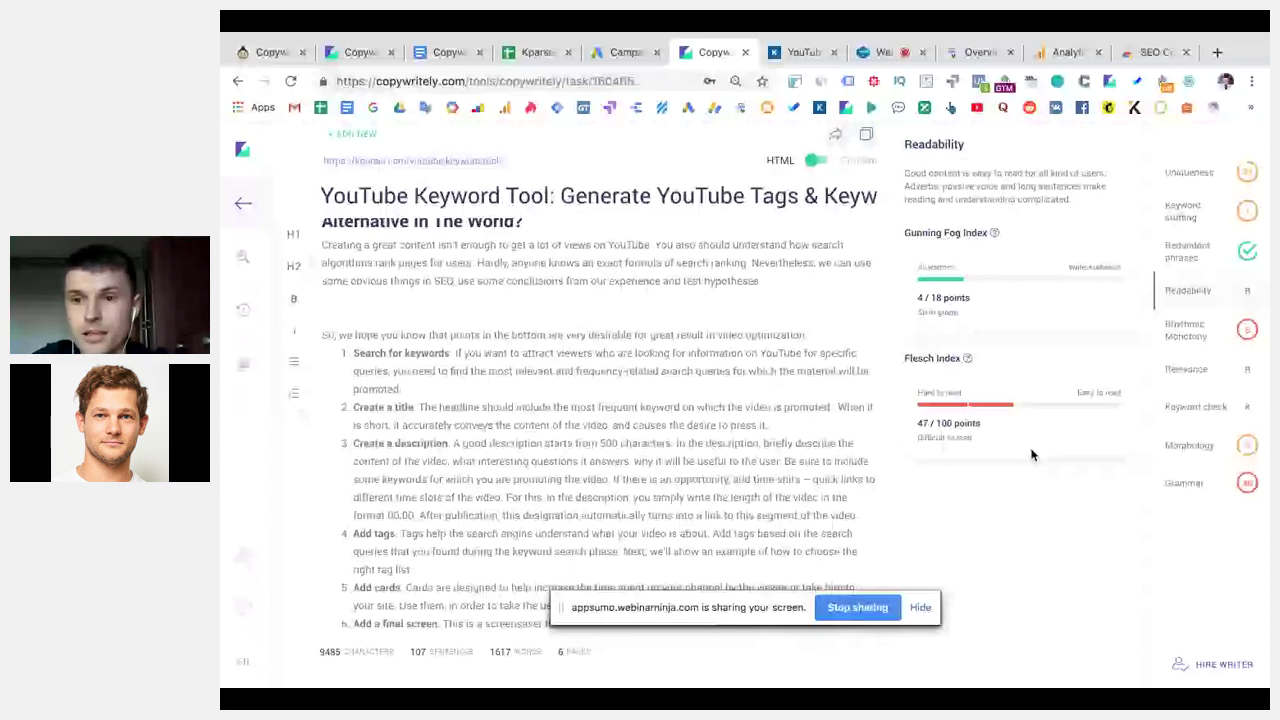
Review the rhythmic monotony fixes, then the relevance list: video 44, keyword 34, youtube 25.
click(1197, 339)
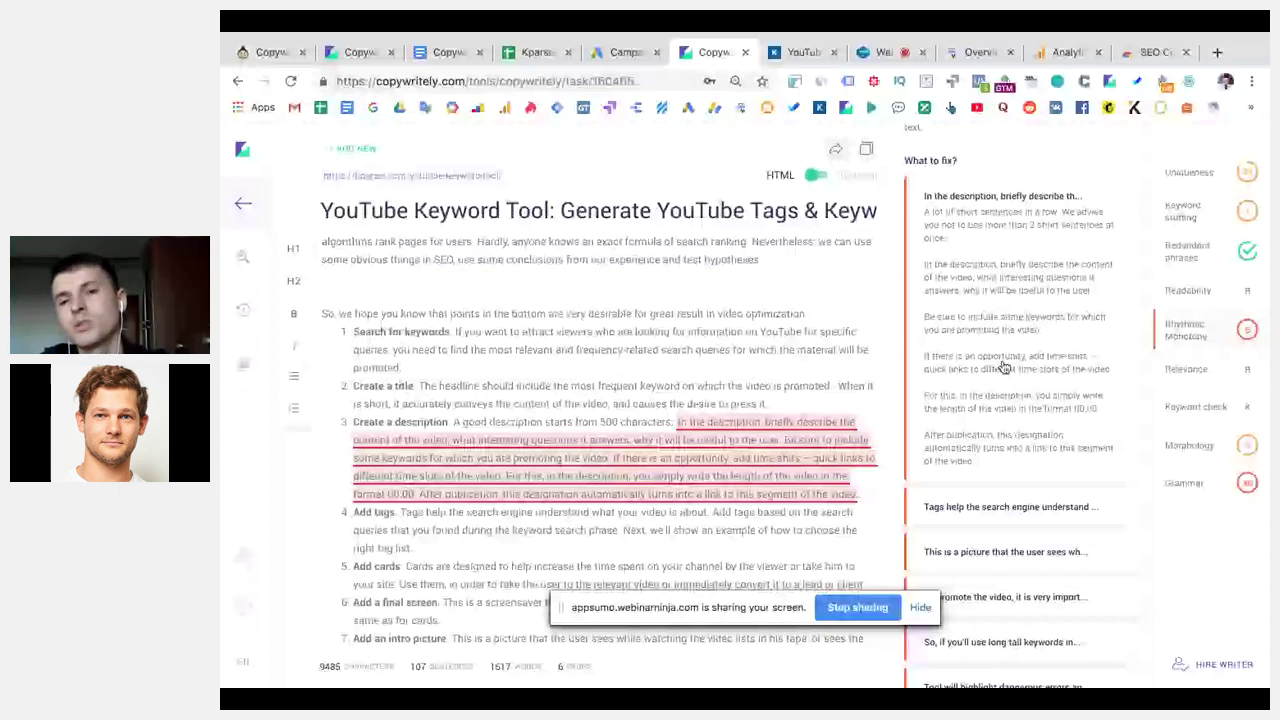
scroll(1003, 367, up, 2)
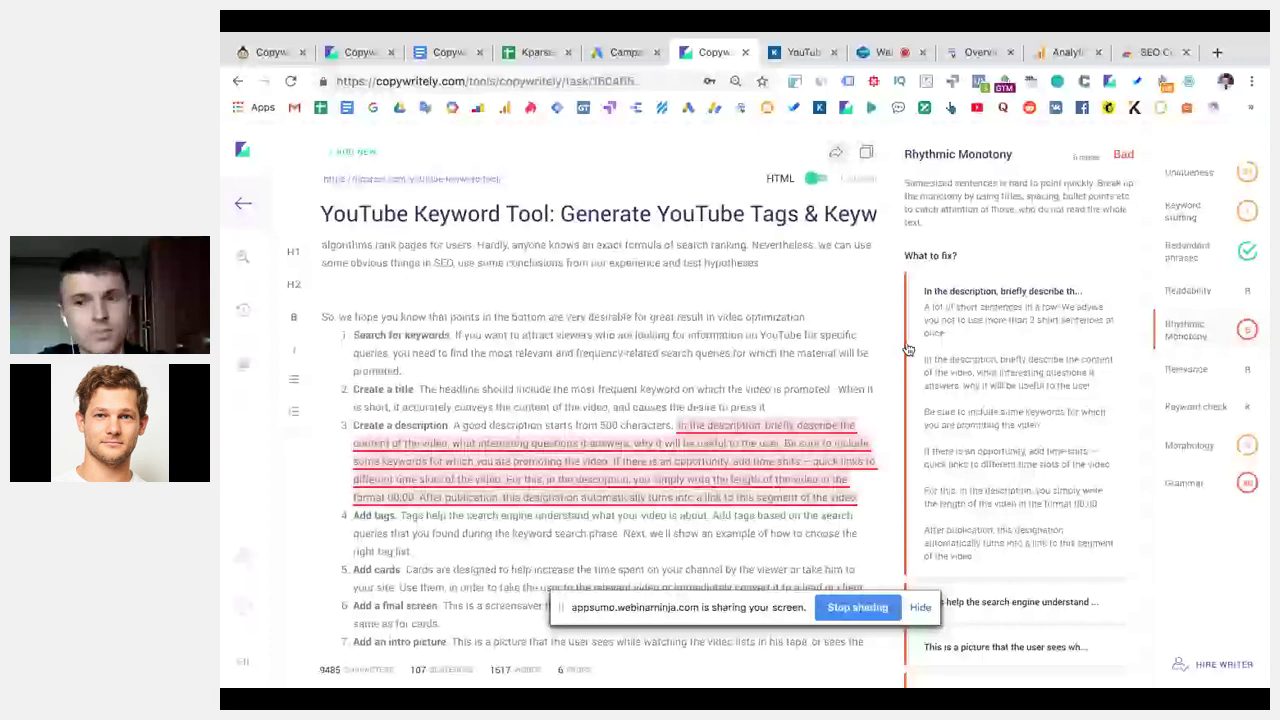
click(1199, 379)
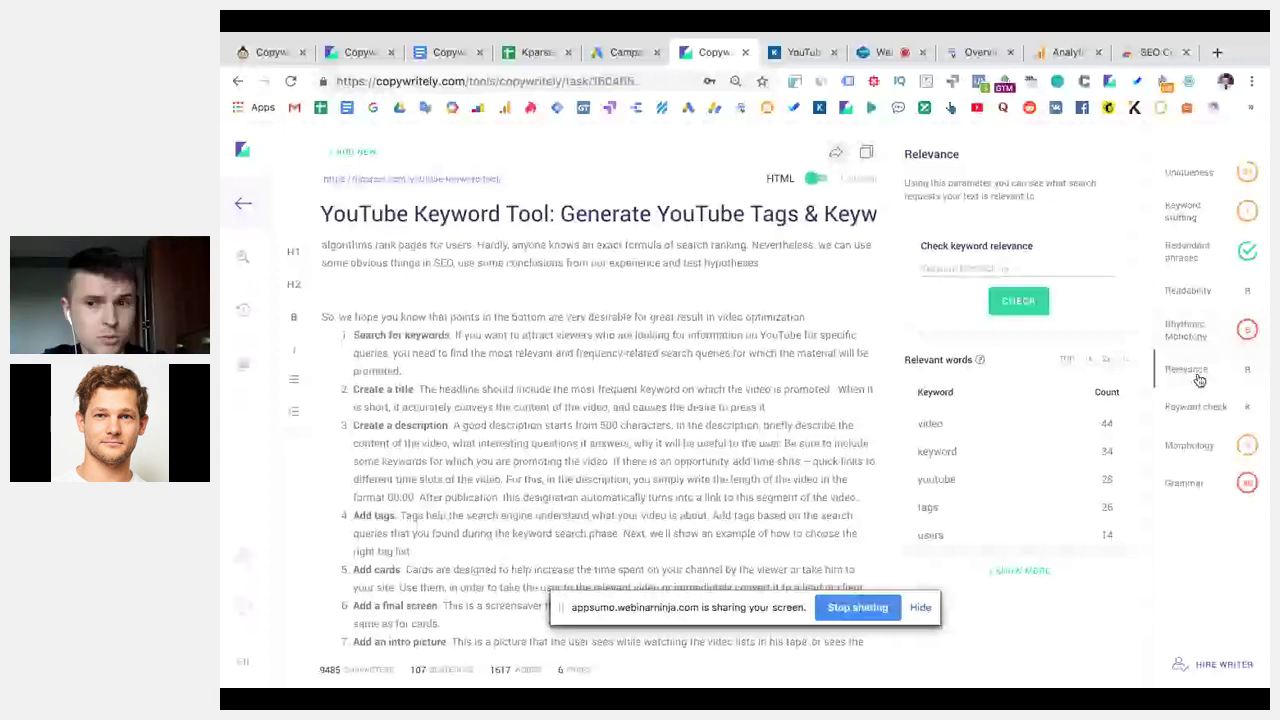
Open Keyword check, flip to Relevance and back, then move to the Search Console overview.
click(1195, 402)
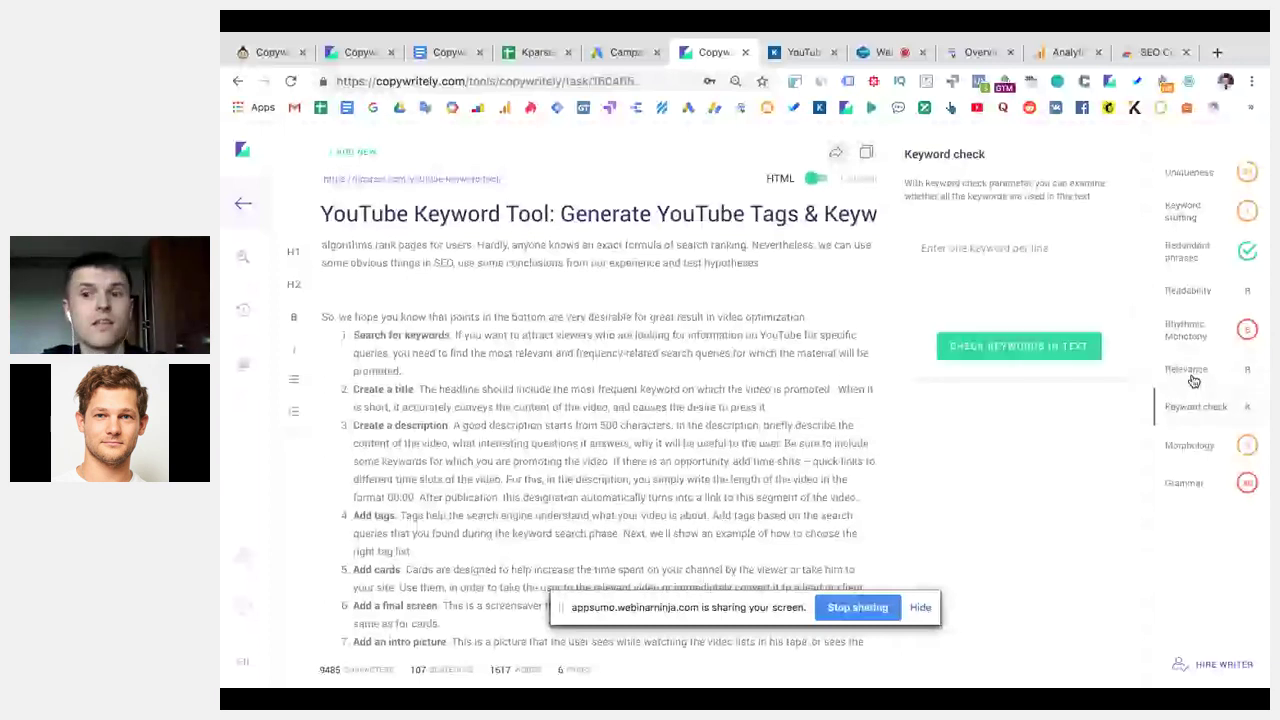
click(1190, 370)
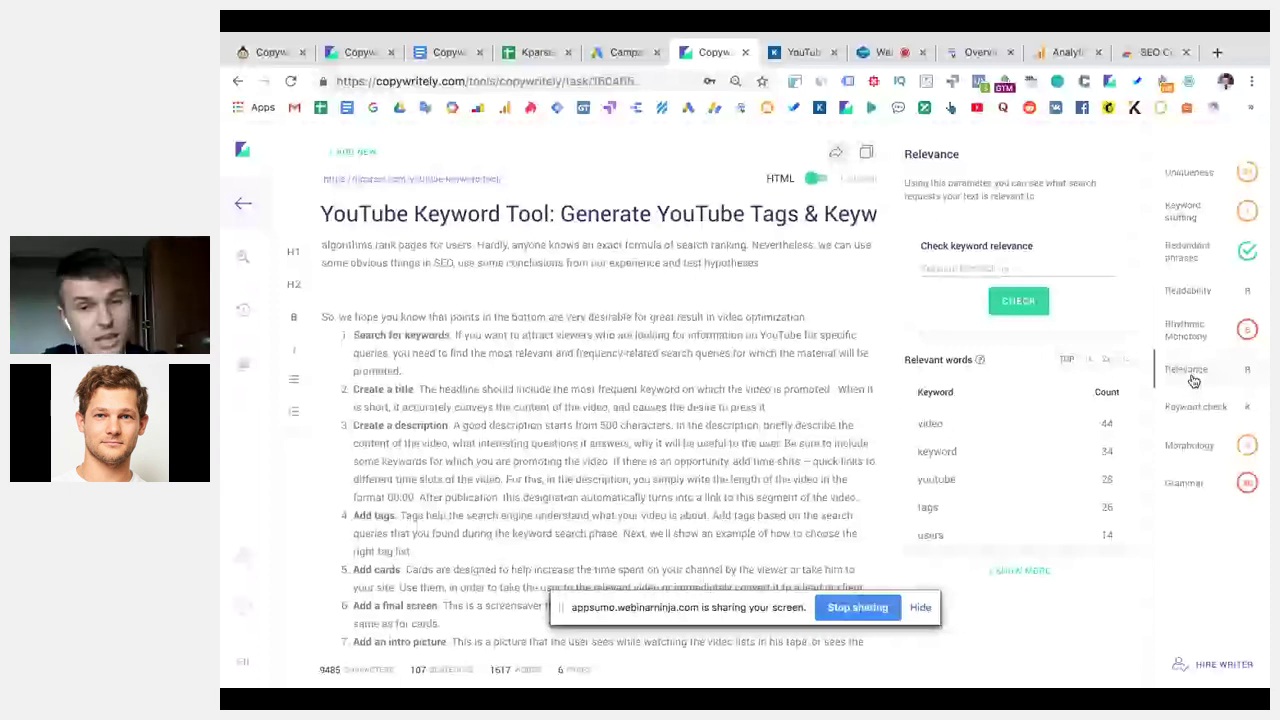
click(1195, 406)
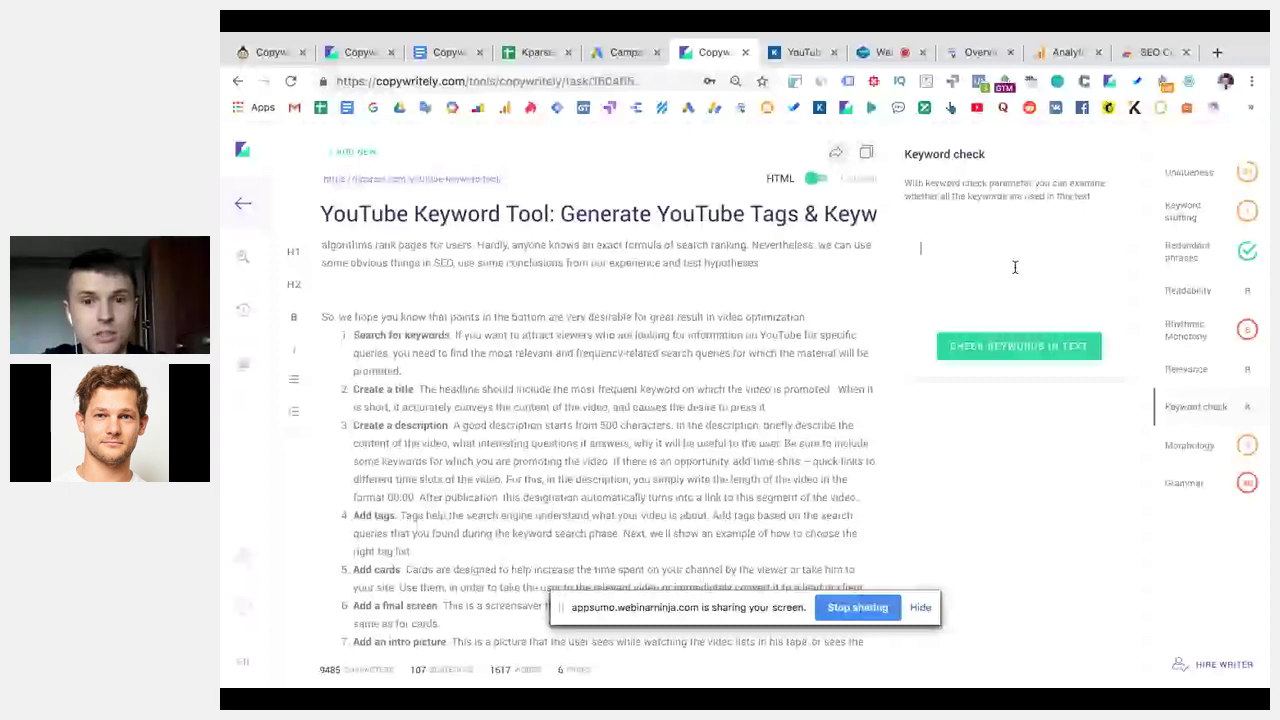
click(978, 52)
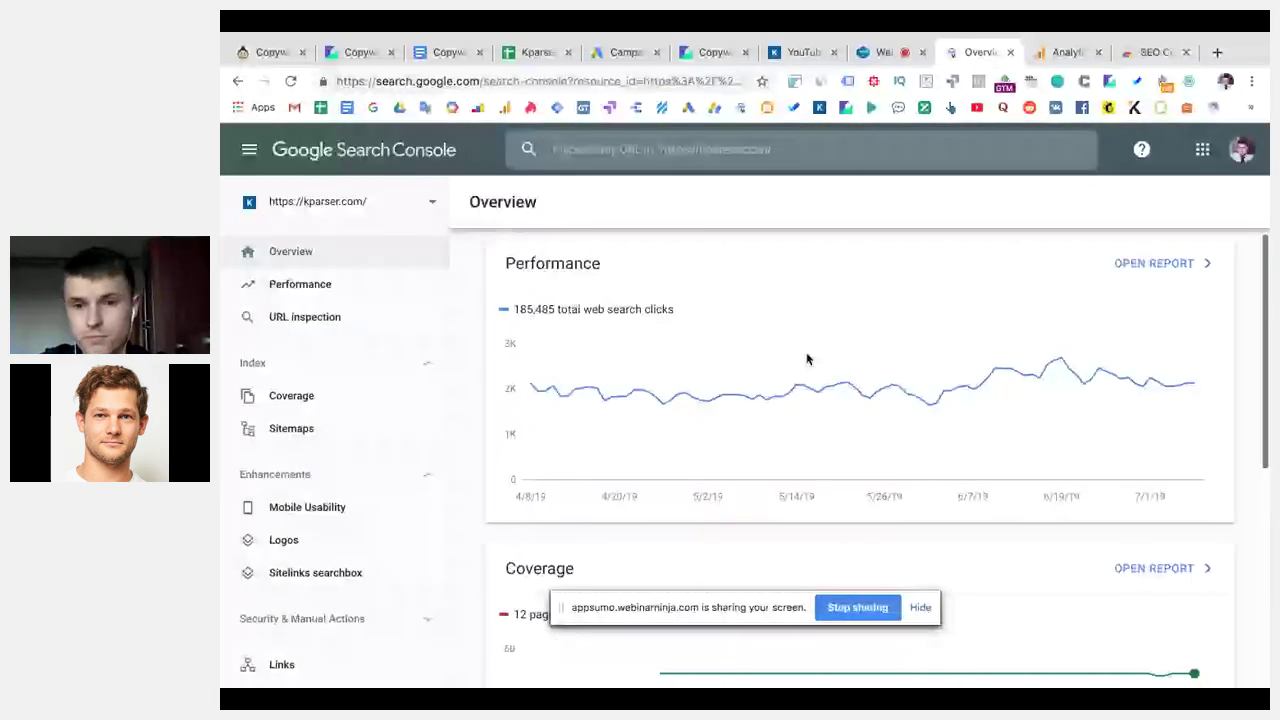
List the site's top pages by clicks in the Performance PAGES view, then return to WebinarNinja.
click(807, 359)
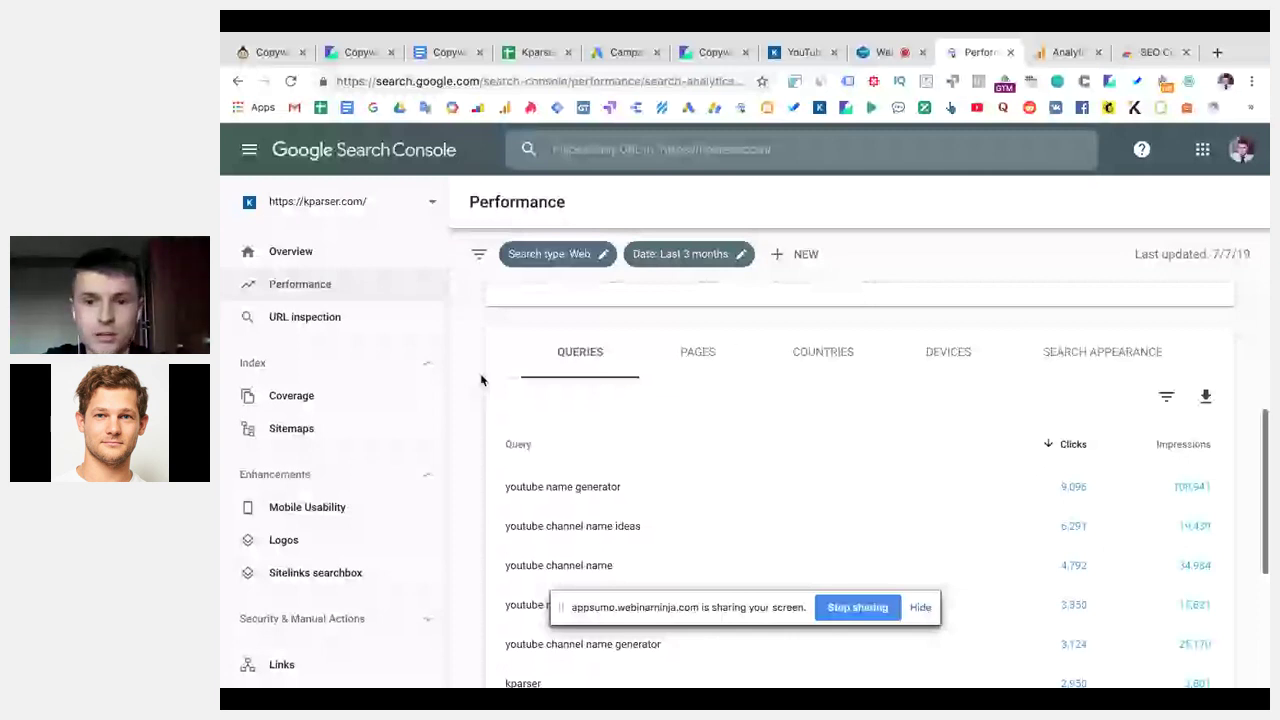
click(697, 351)
scroll(898, 489, up, 1)
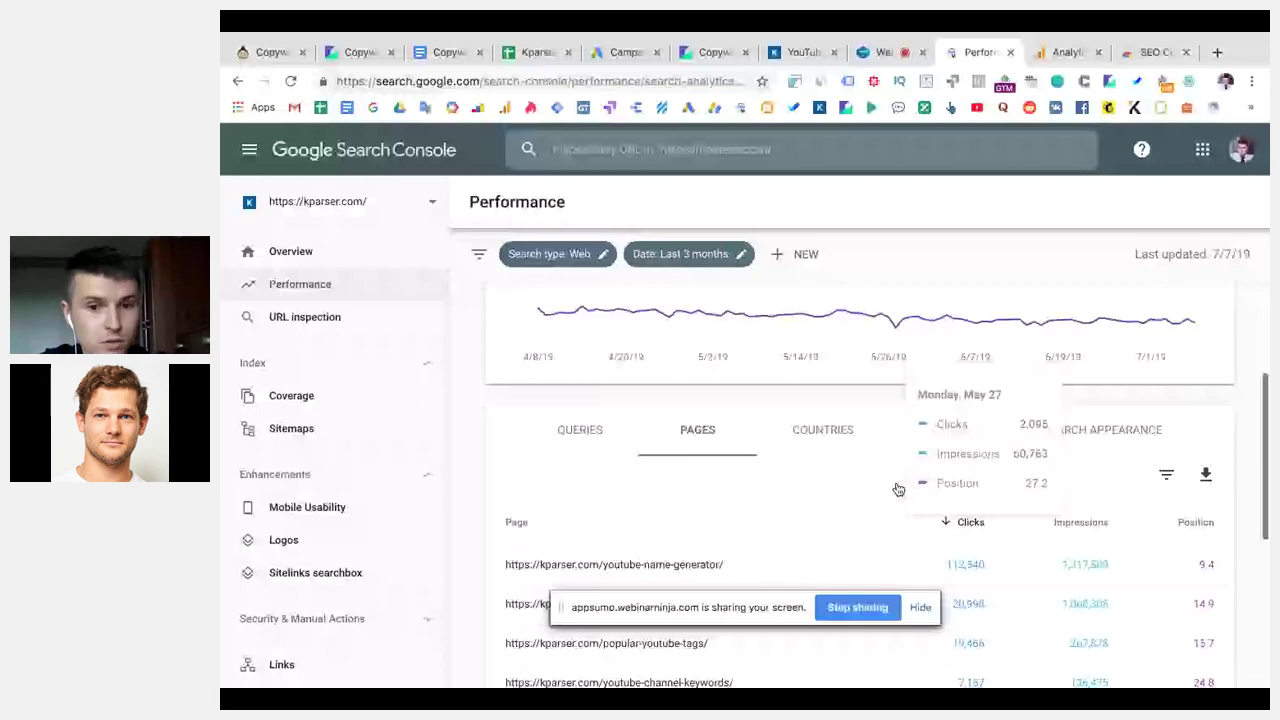
scroll(898, 489, down, 2)
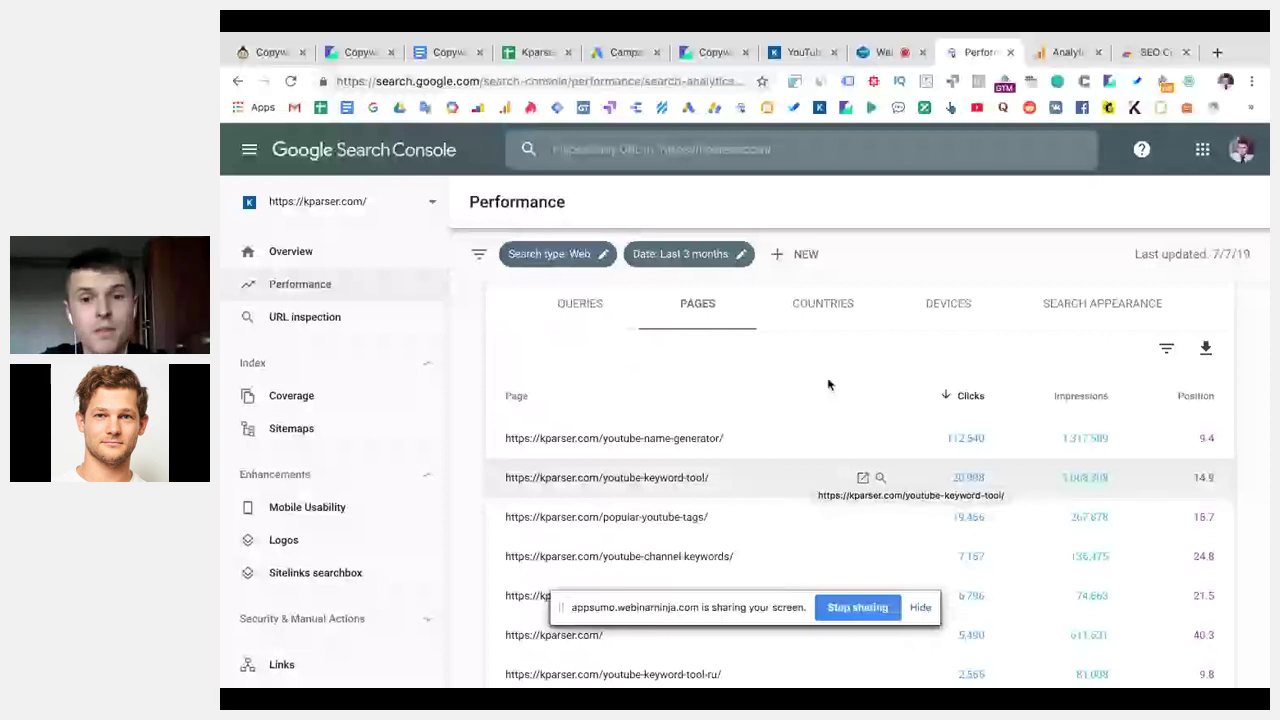
click(800, 52)
click(878, 52)
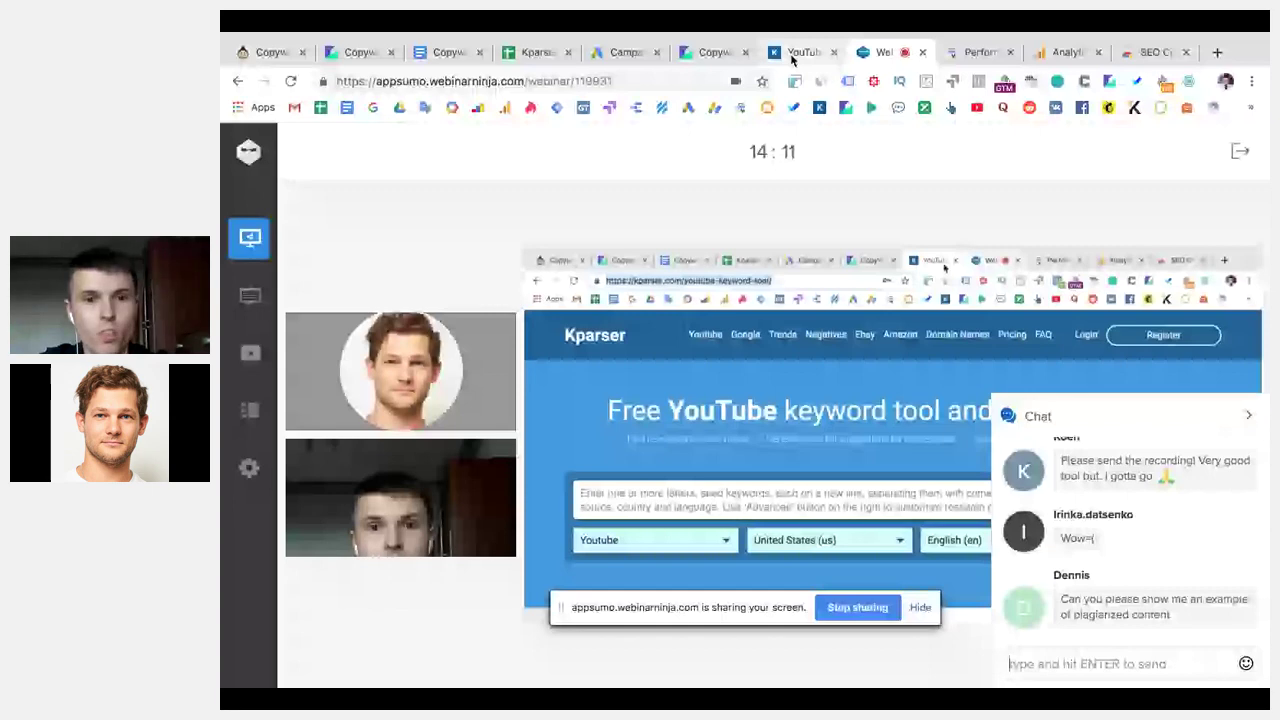
Copy the column B queries down to row 94 of the kparser.com sheet, then return to Copywritely.
click(538, 52)
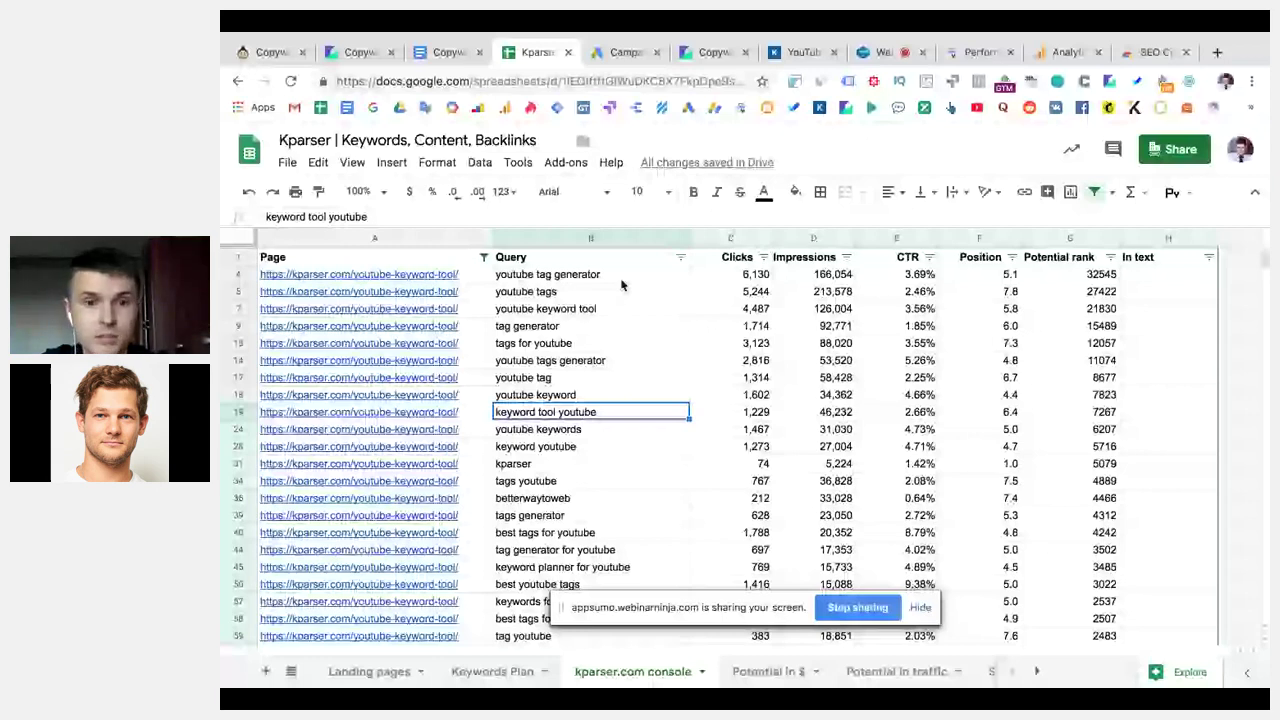
drag(621, 286, 600, 532)
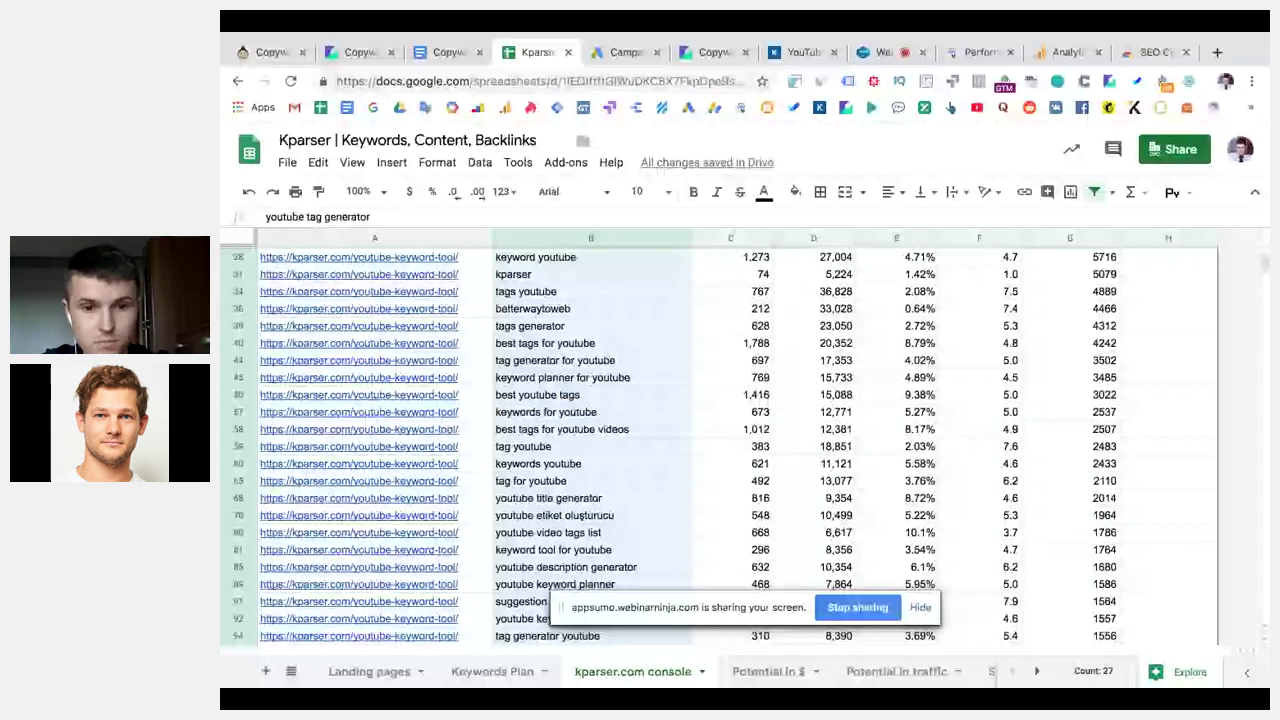
scroll(637, 605, down, 3)
drag(636, 606, 634, 491)
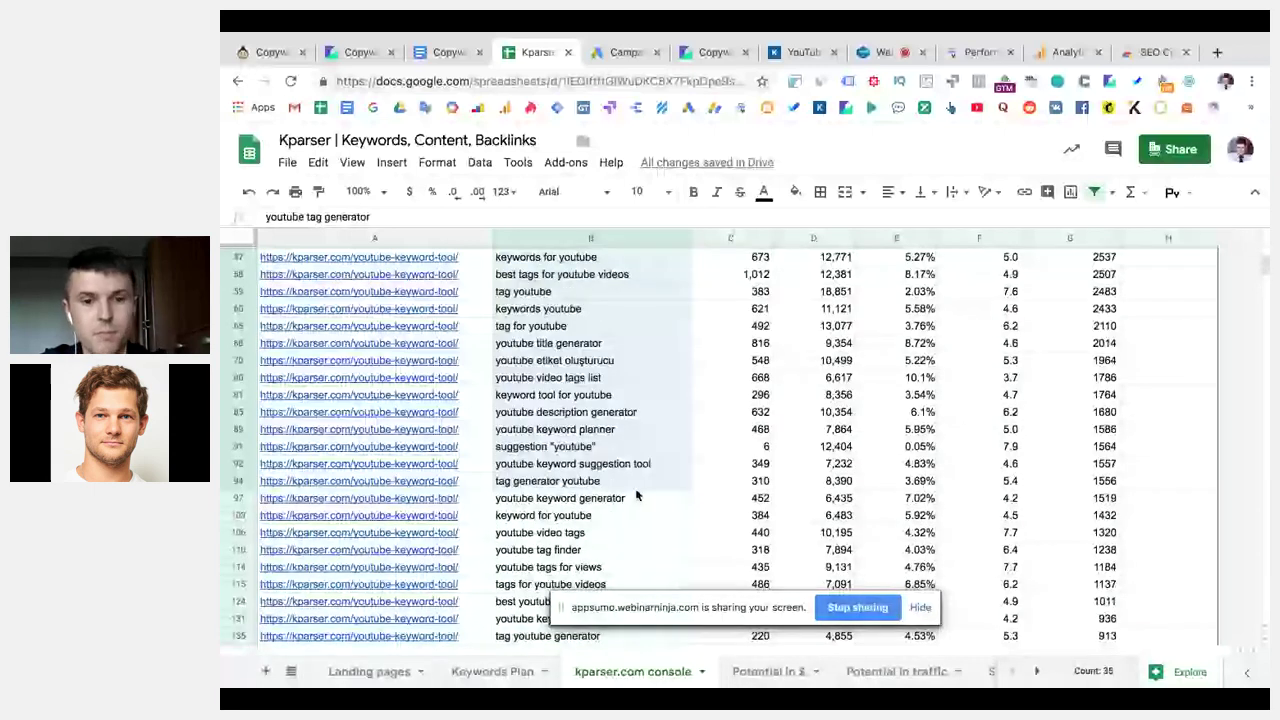
key(ctrl+c)
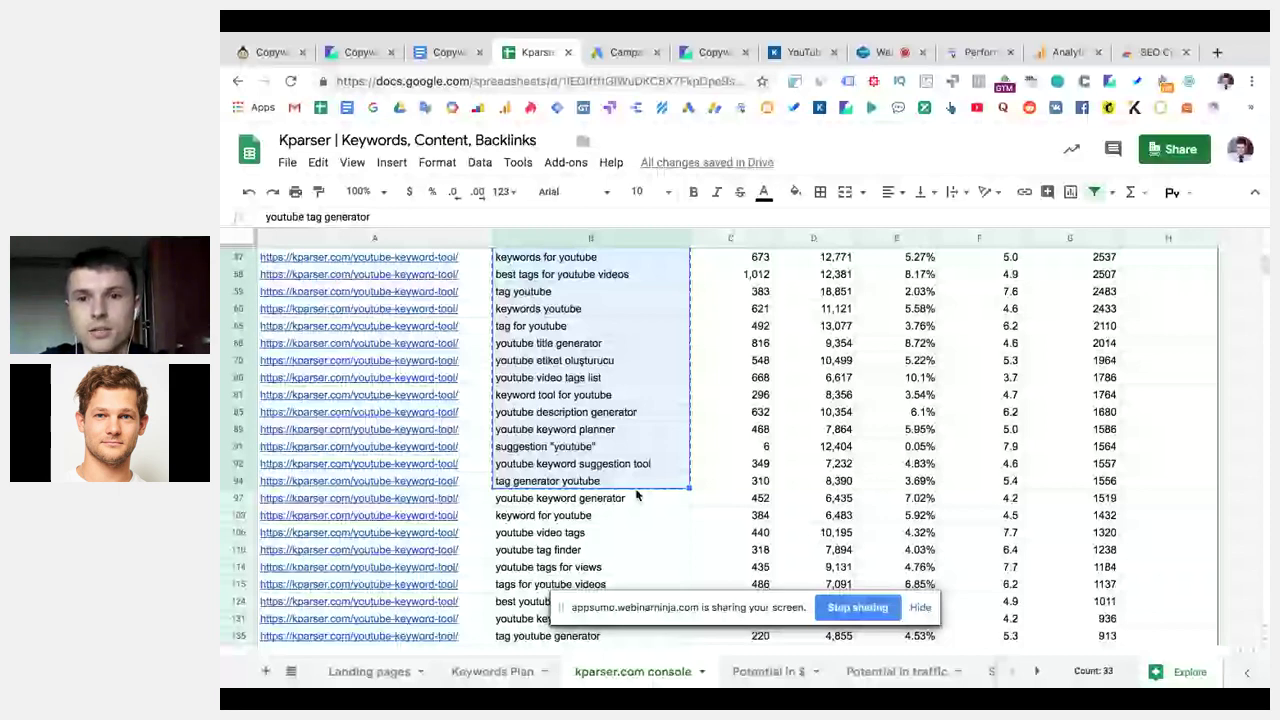
key(ctrl+6)
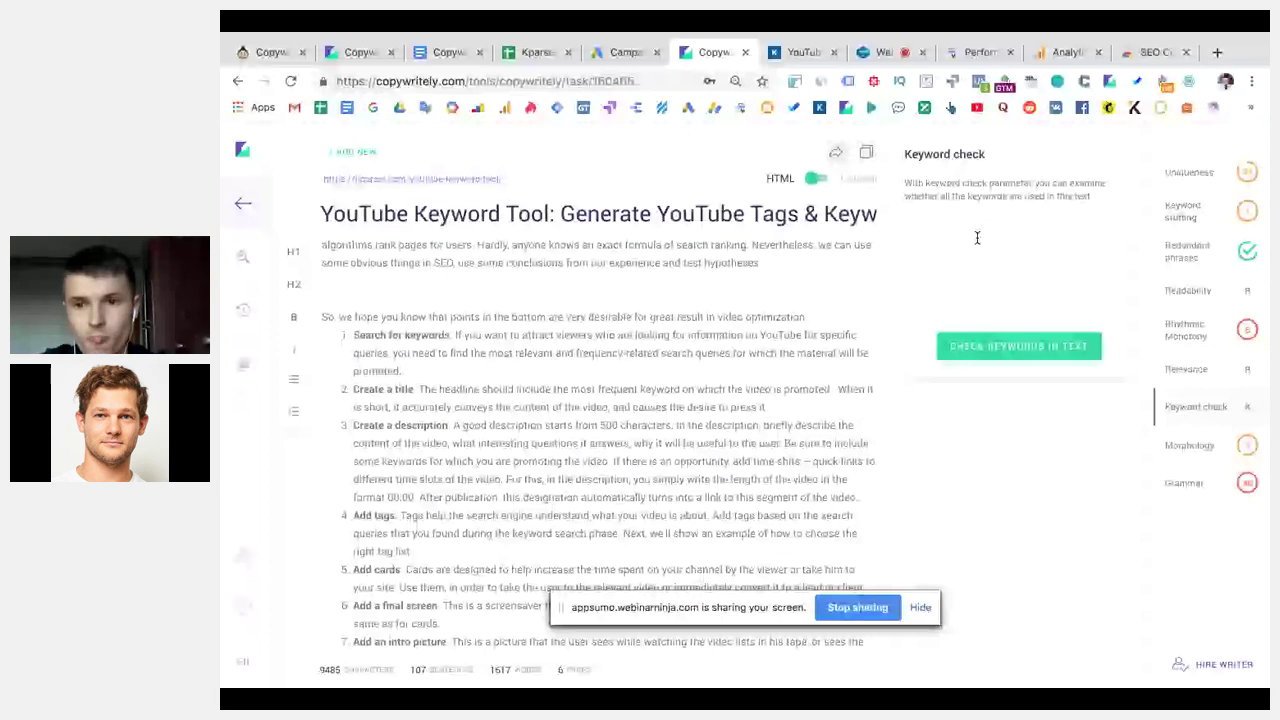
Paste the YouTube keyword list and review its counts: 'youtube tags' 0.37%, 'tag generator' 0%.
key(ctrl+v)
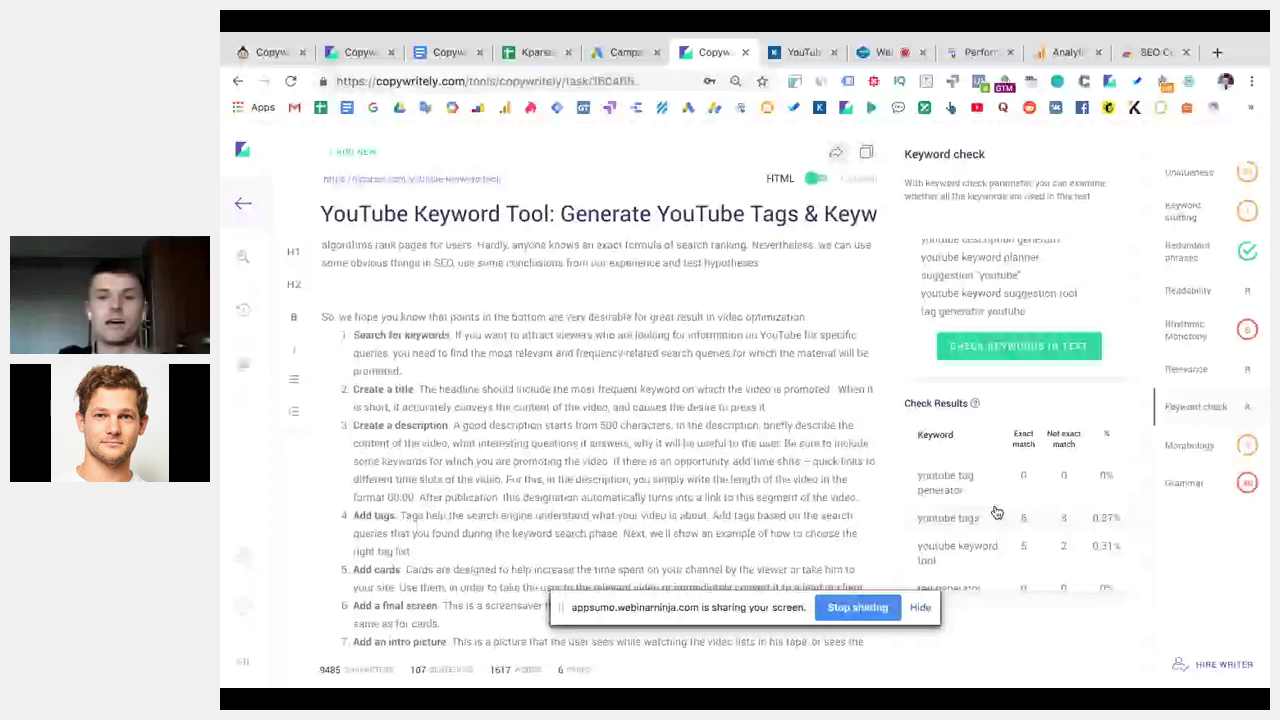
scroll(996, 512, down, 1)
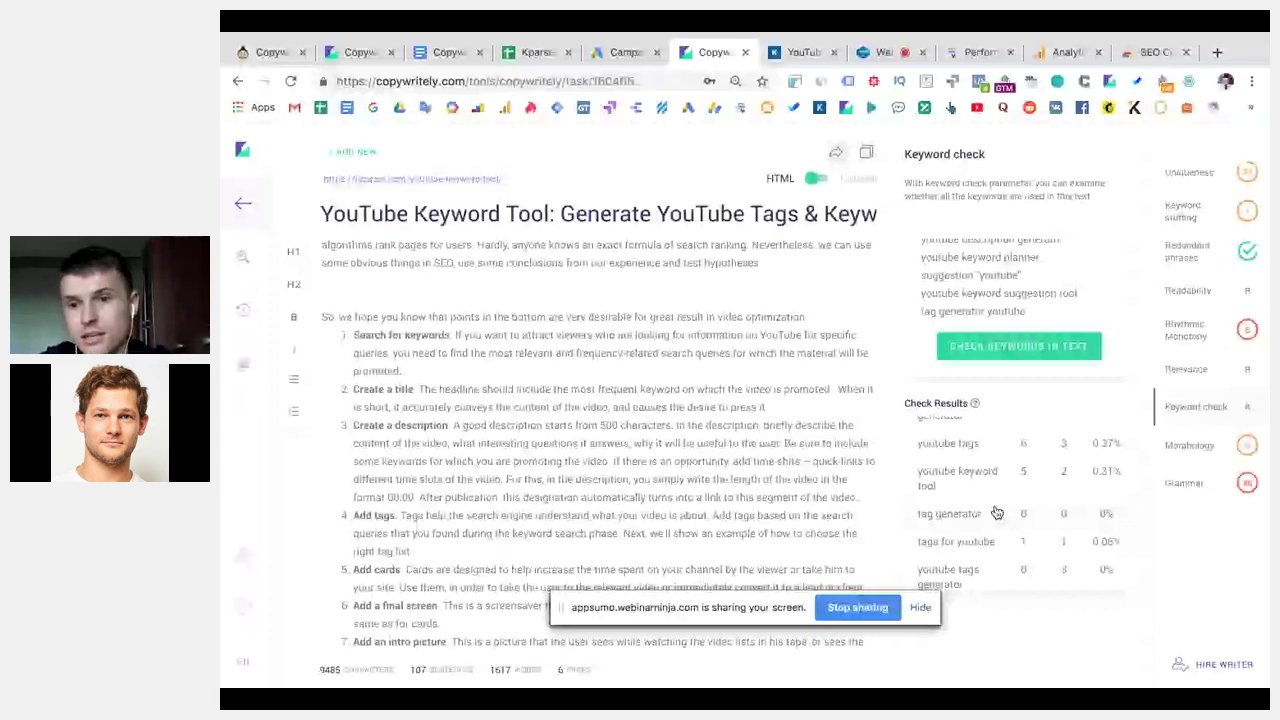
scroll(996, 512, down, 1)
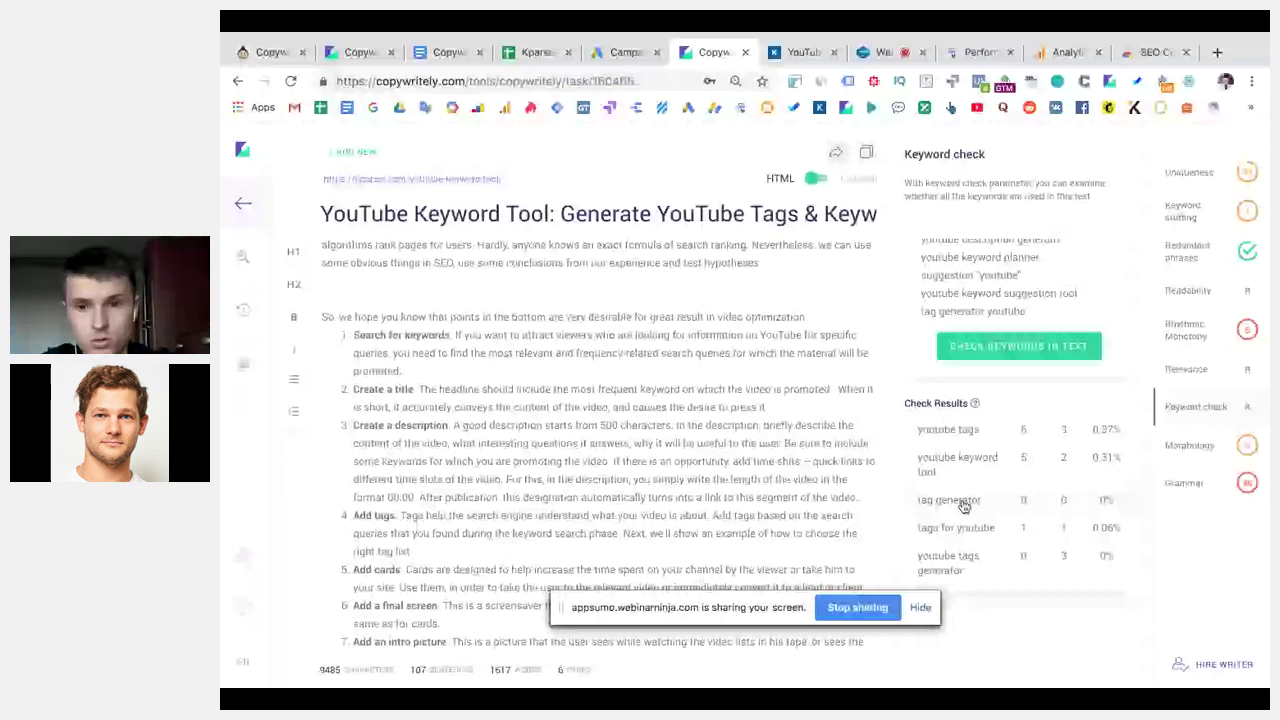
scroll(674, 412, down, 10)
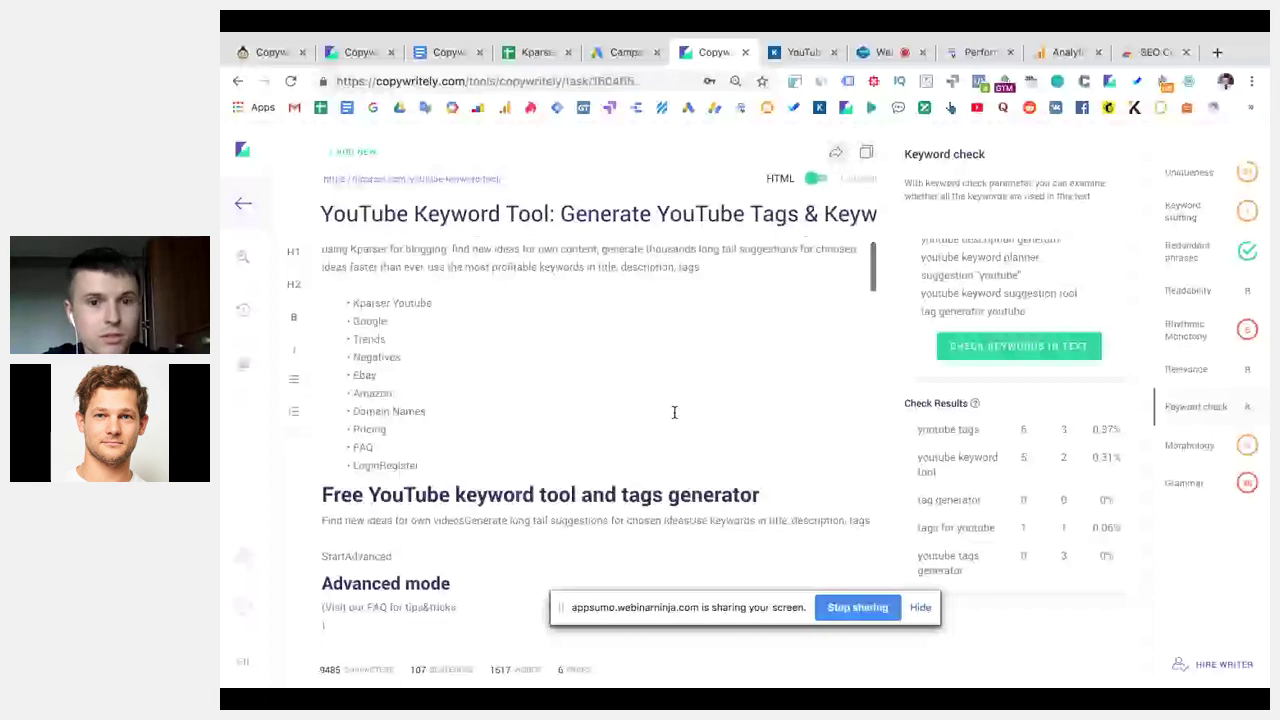
Change the H2 to 'Best YouTube Tag Generator' and rerun the keyword check, showing 'tag generator' at 0.06%.
scroll(674, 412, down, 5)
scroll(648, 350, up, 1)
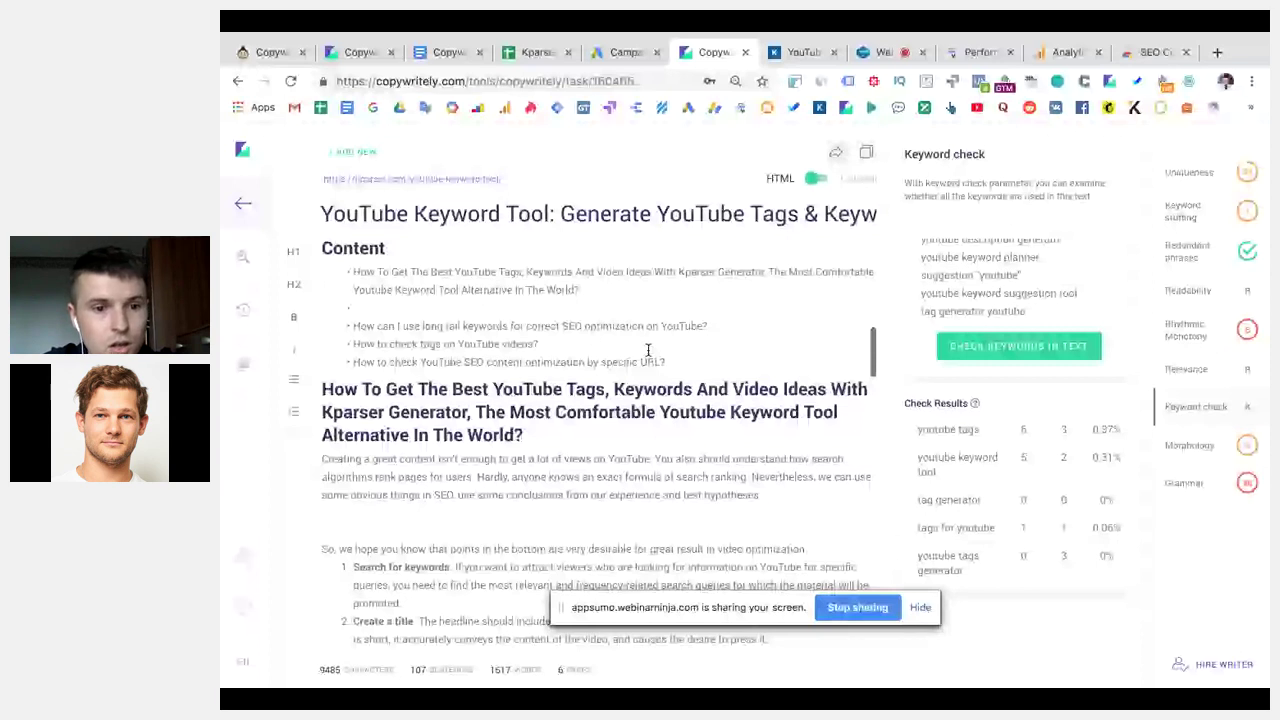
scroll(650, 360, up, 1)
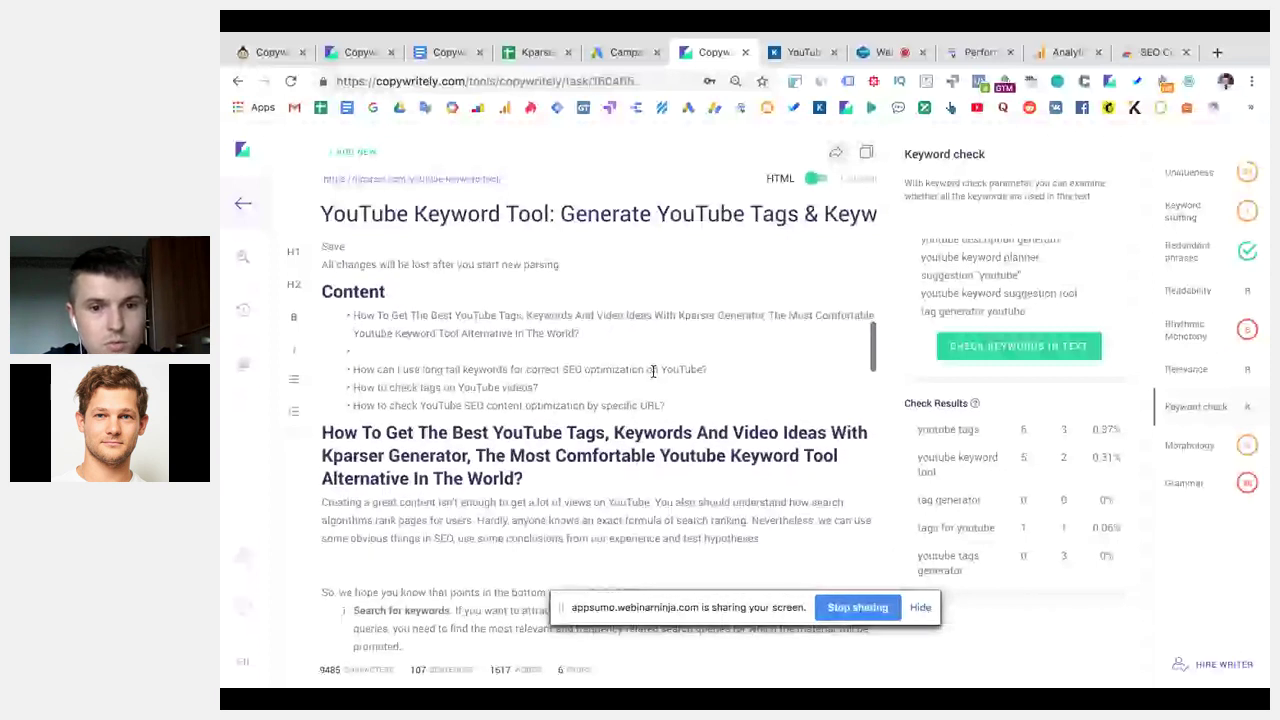
click(608, 433)
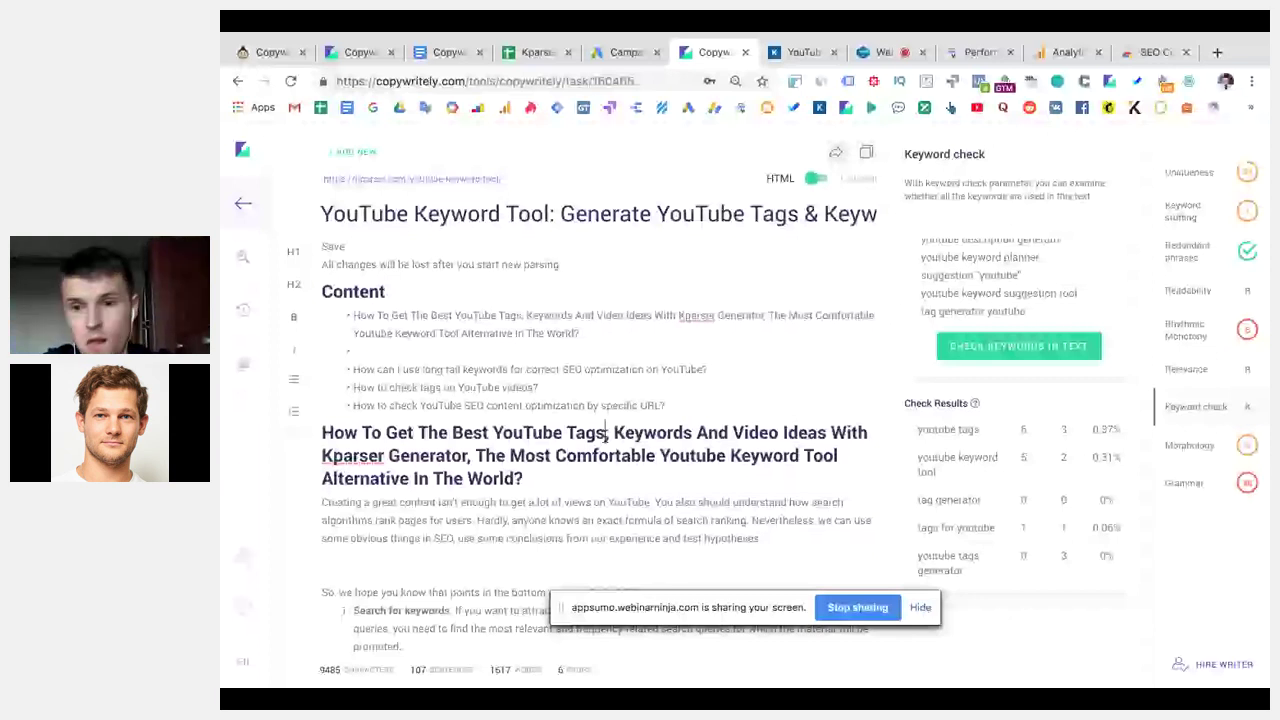
key(BackSpace)
text(Generator)
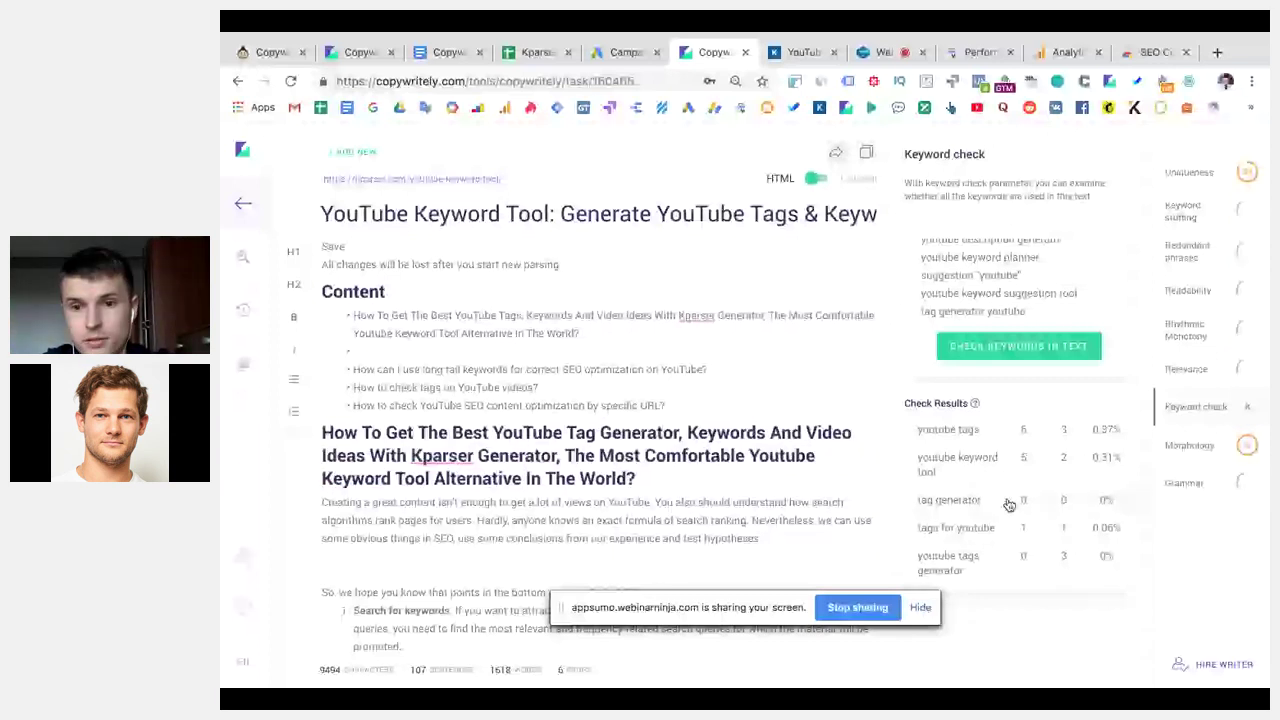
click(1021, 362)
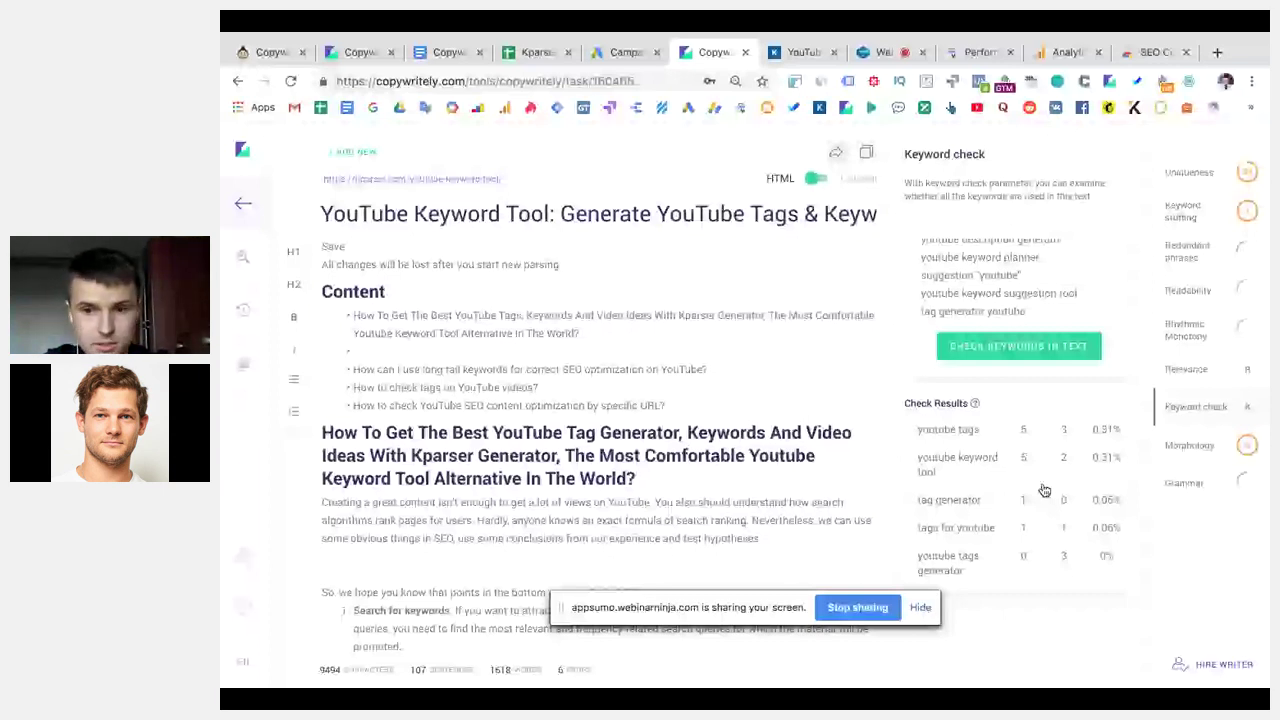
Glance at the WebinarNinja chat, then return to the Copywritely uniqueness report.
scroll(1044, 490, down, 2)
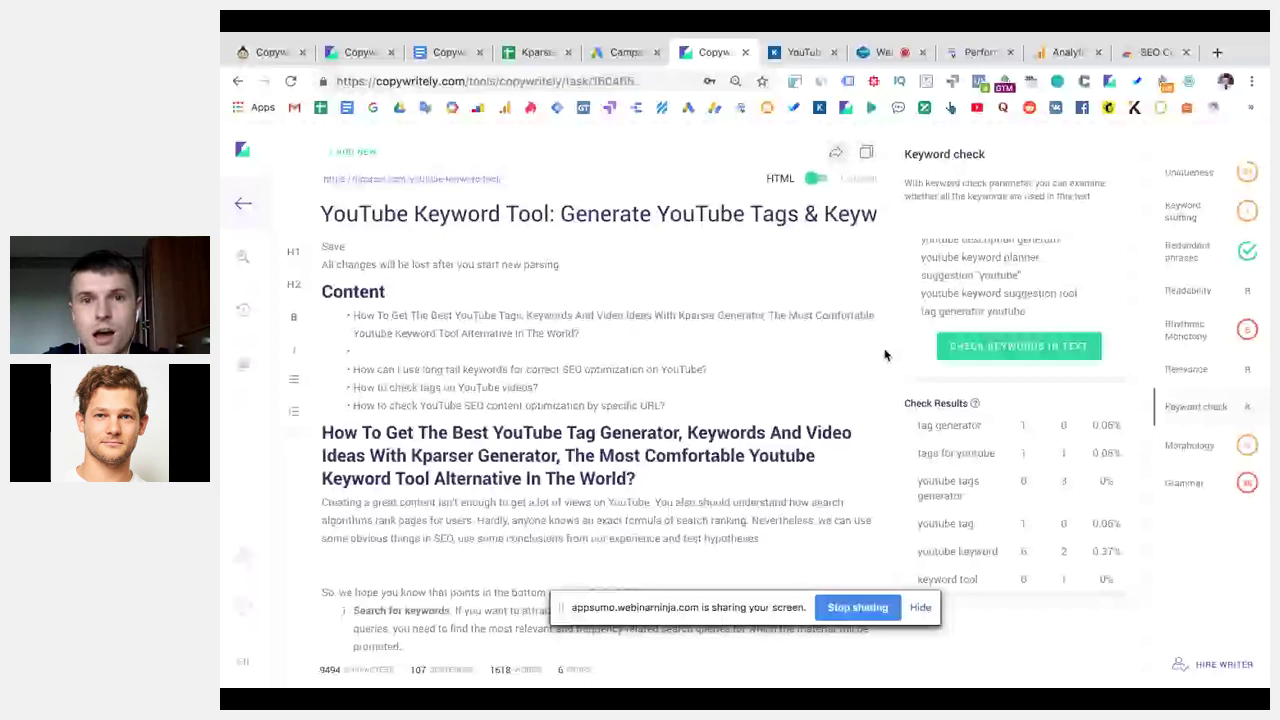
click(880, 52)
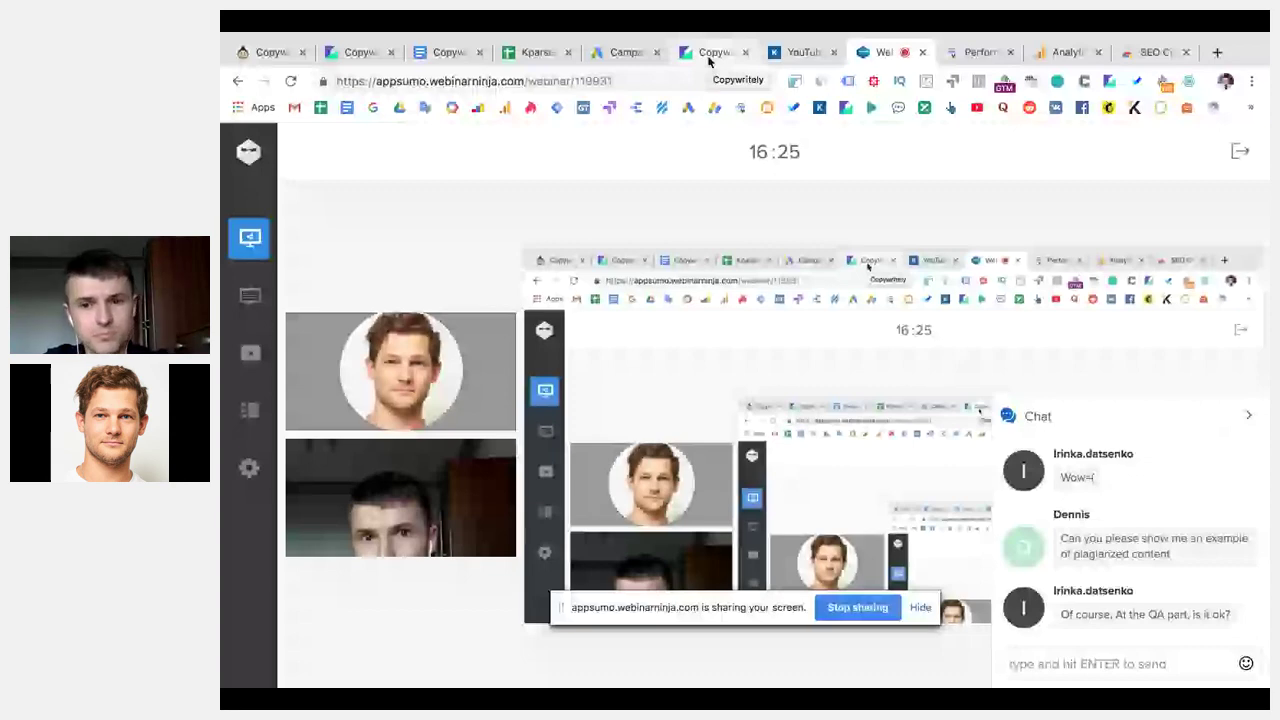
click(709, 52)
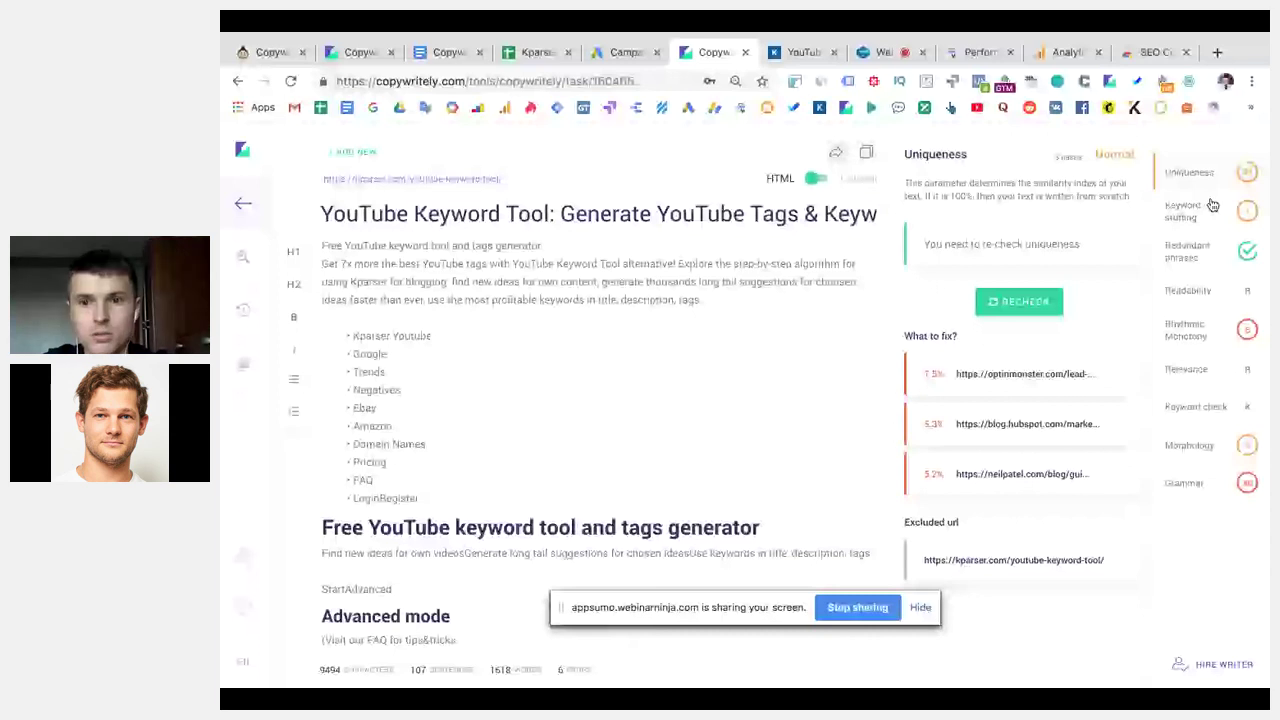
Recheck uniqueness and open the 7.8% OptinMonster lead-generation match in a new tab.
click(1019, 301)
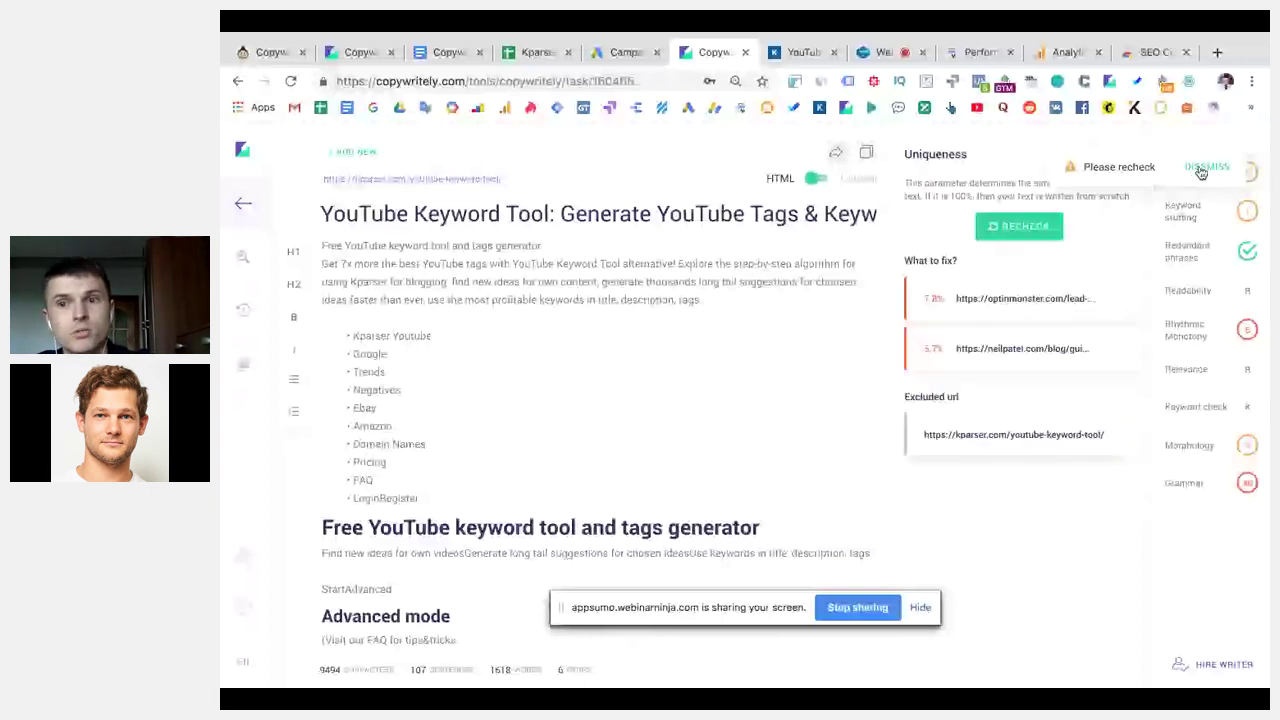
click(875, 350)
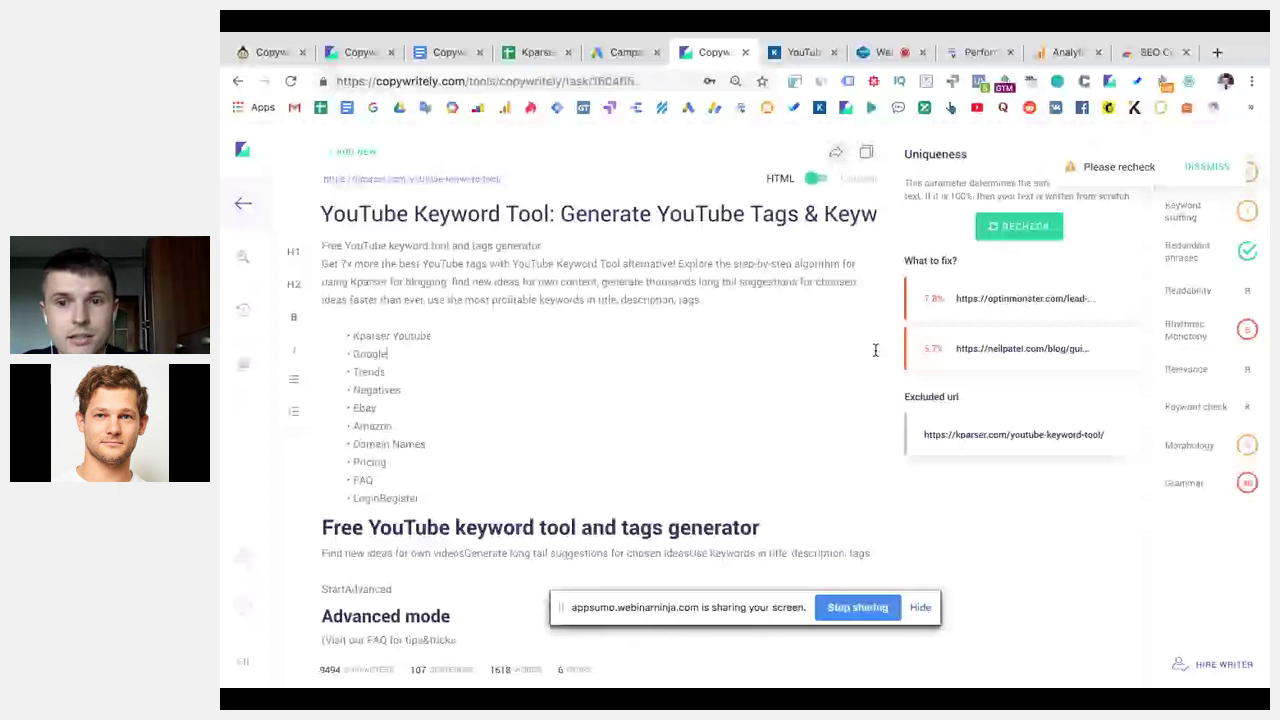
click(1024, 302)
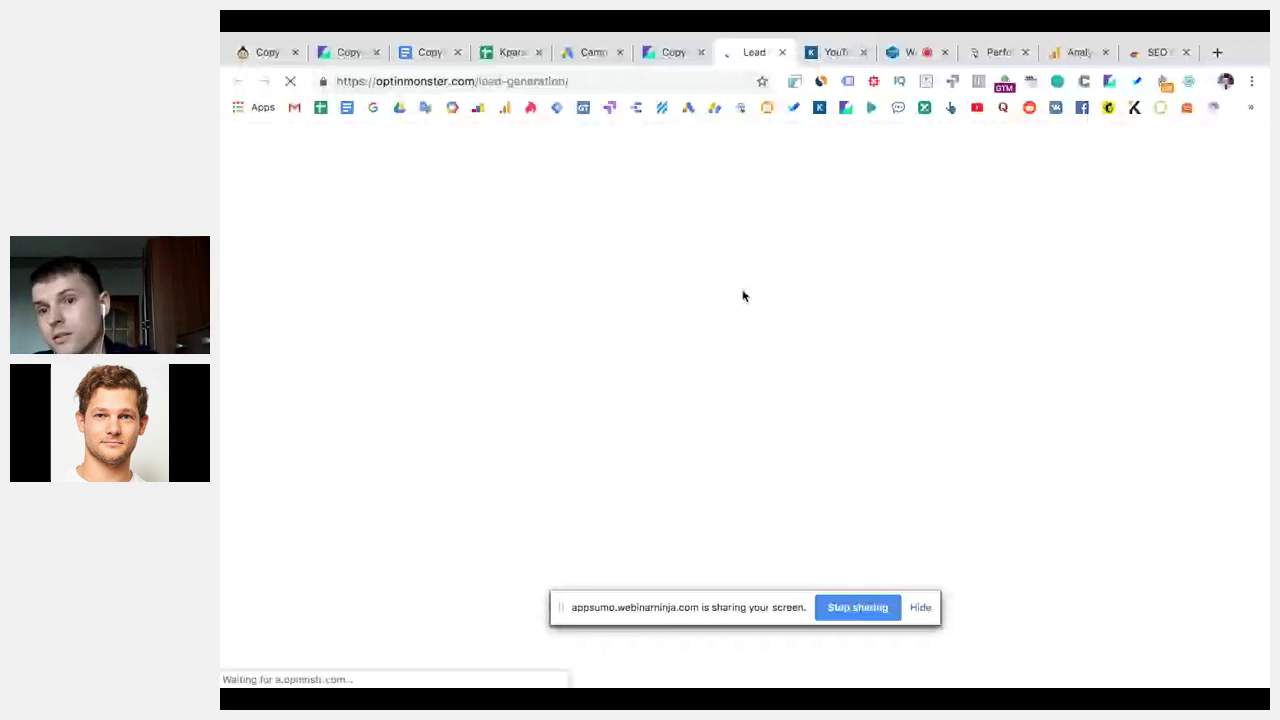
Compare the article's highlighted matches with OptinMonster's lead-generation guide, from 'Chapter 1. What Is Lead Generation?' onward.
key(ctrl+shift+Tab)
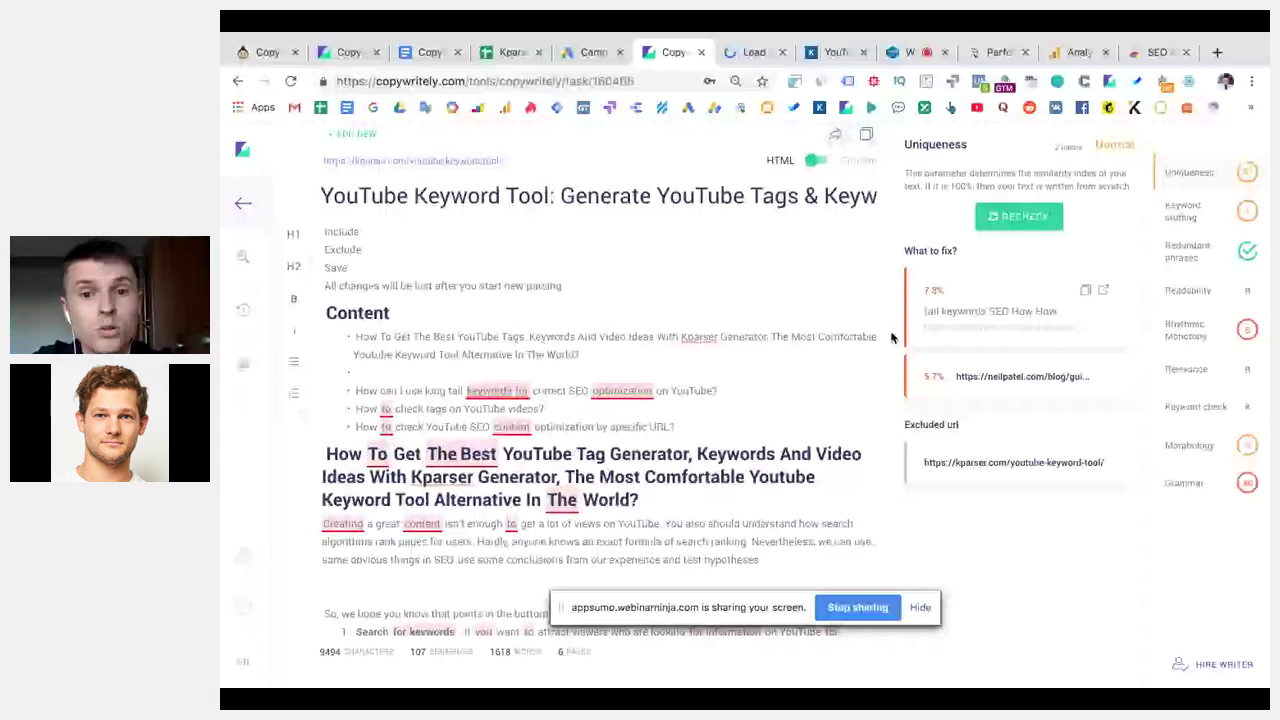
key(ctrl+Tab)
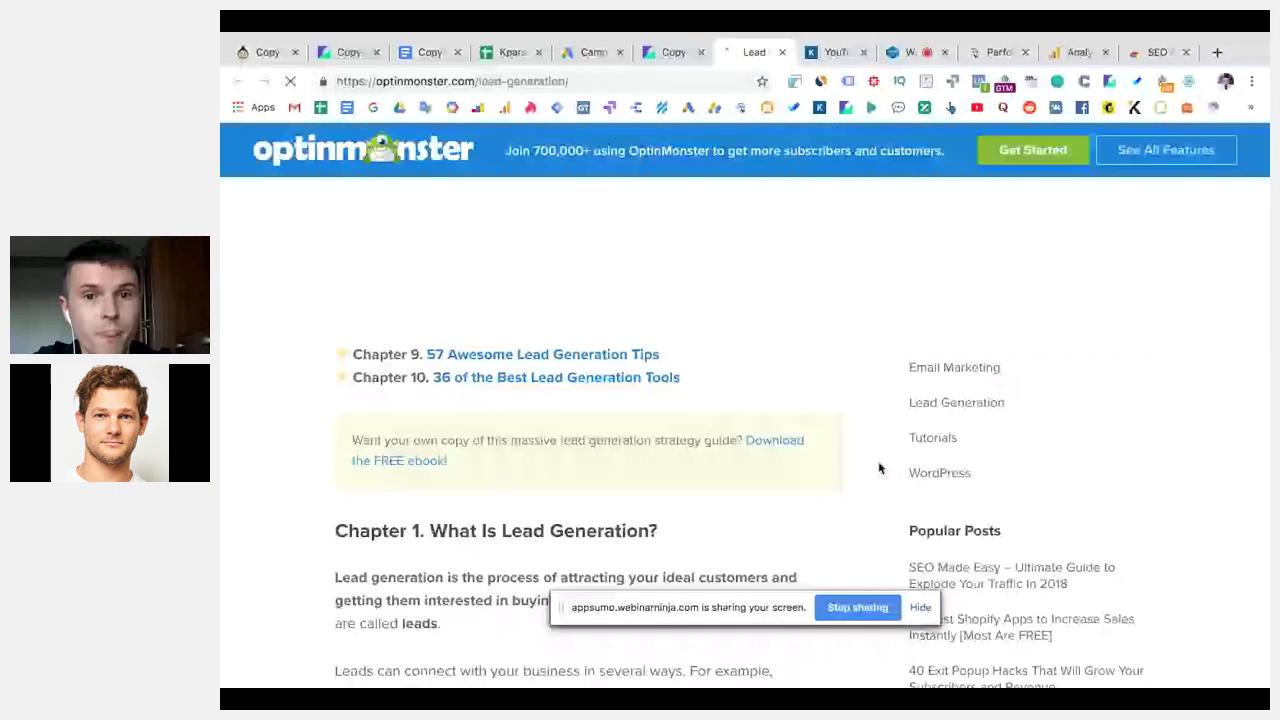
scroll(865, 351, down, 5)
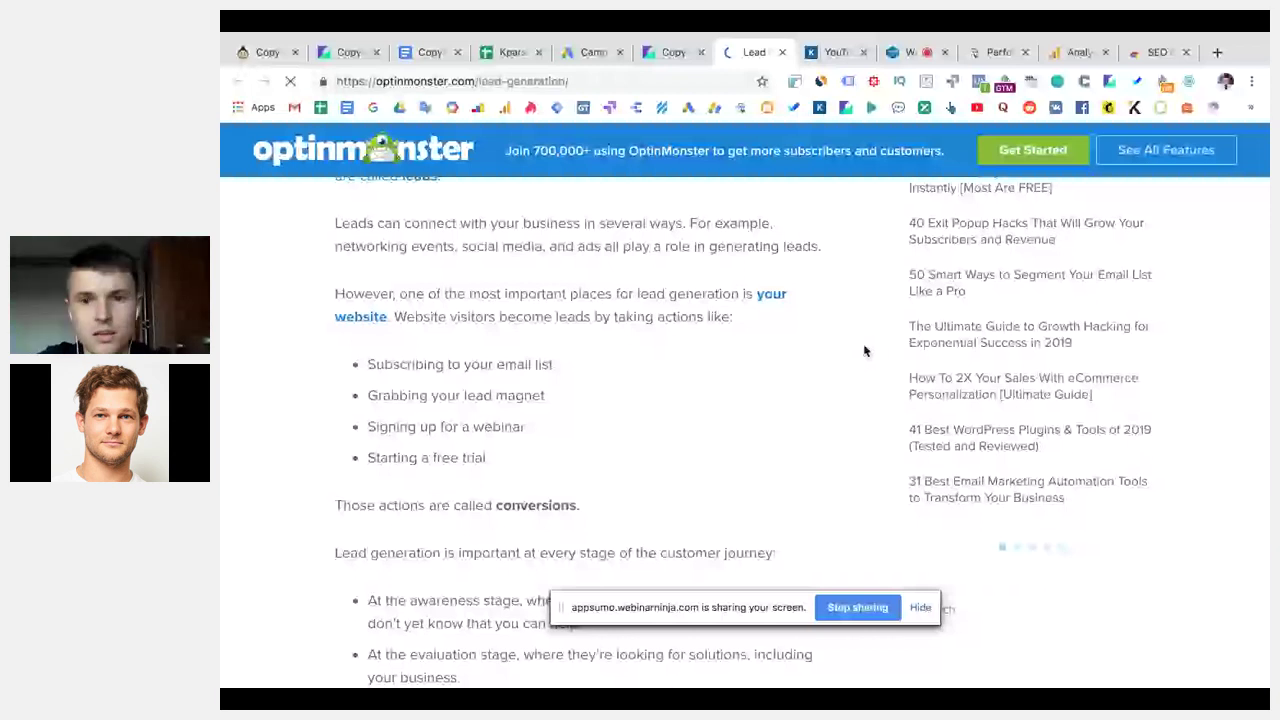
scroll(862, 354, up, 4)
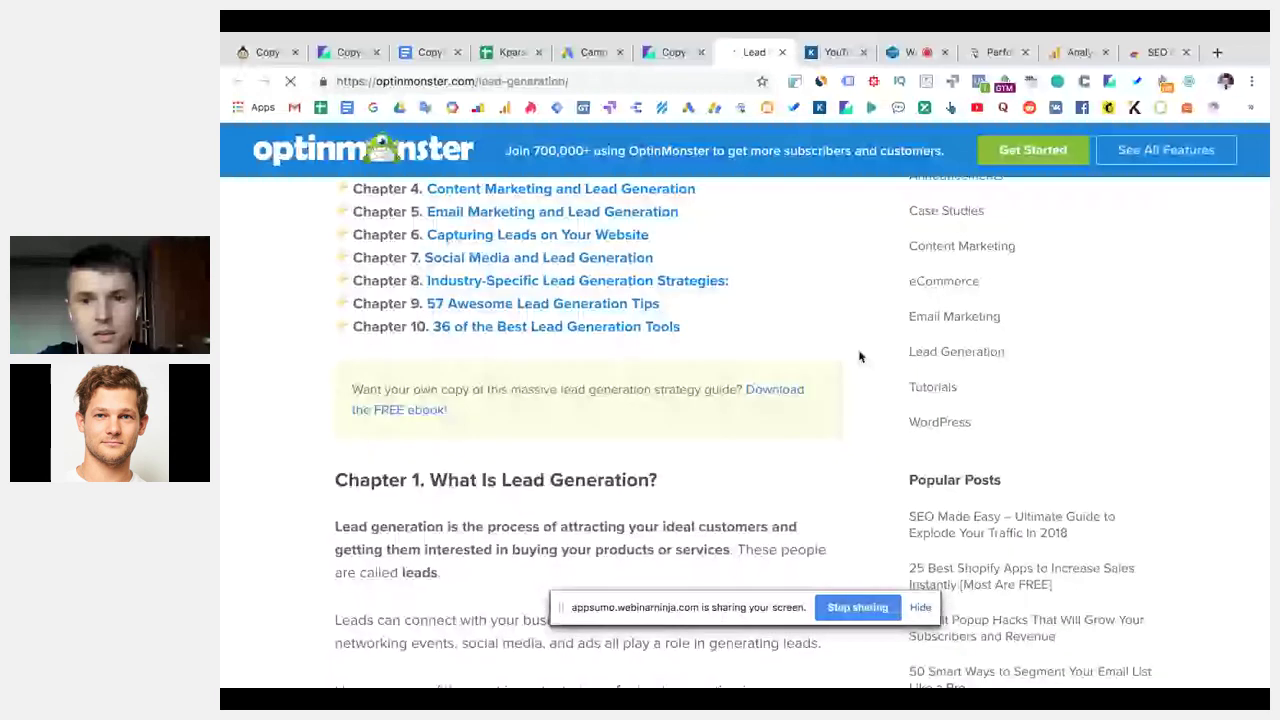
click(783, 53)
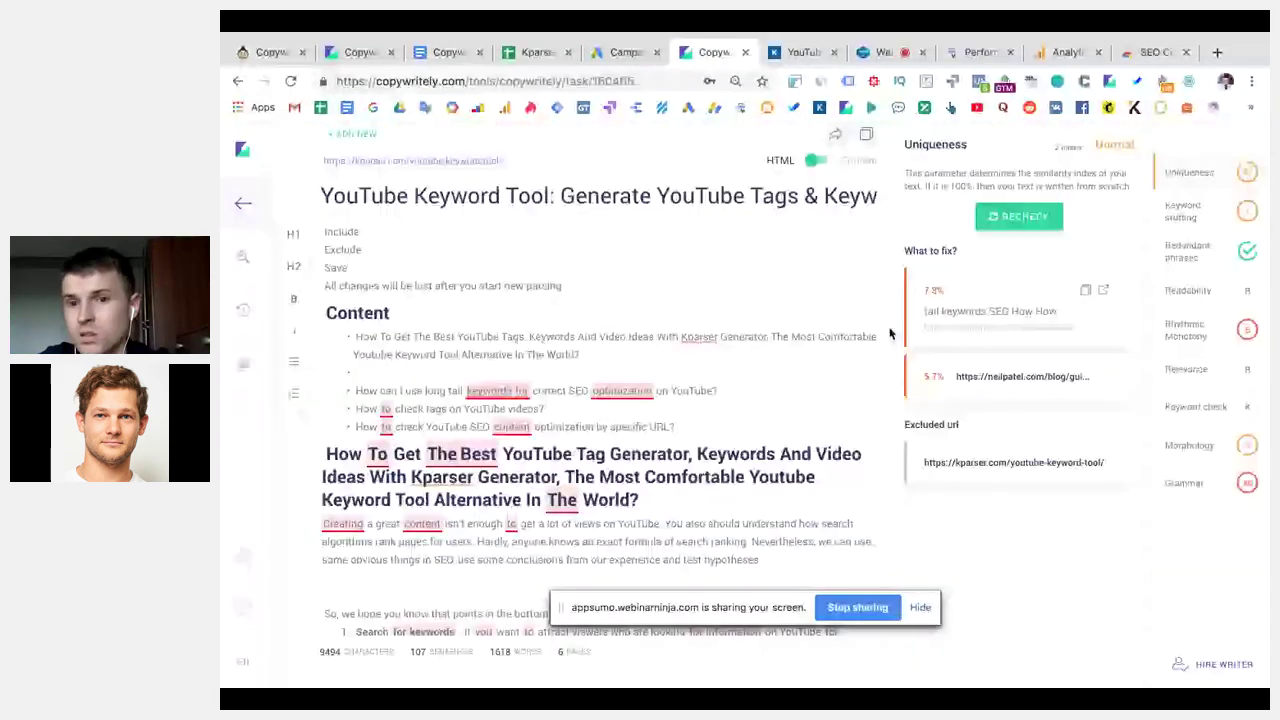
click(984, 365)
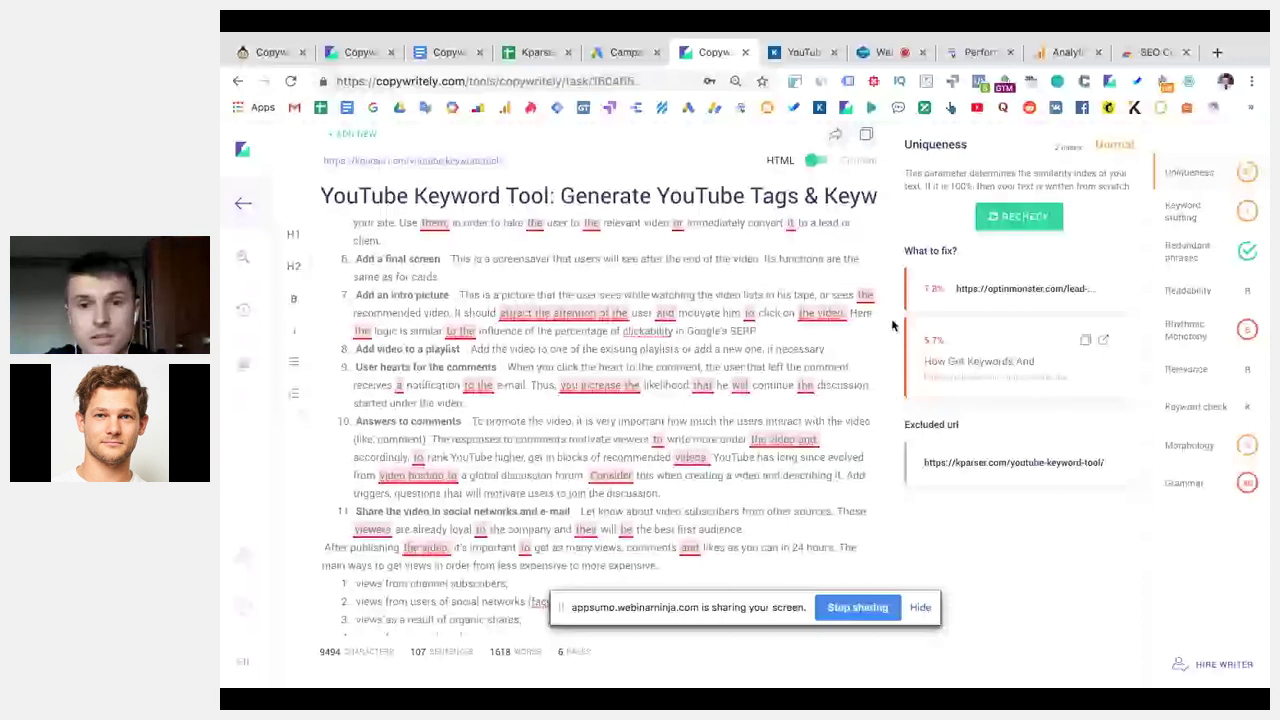
scroll(886, 320, up, 5)
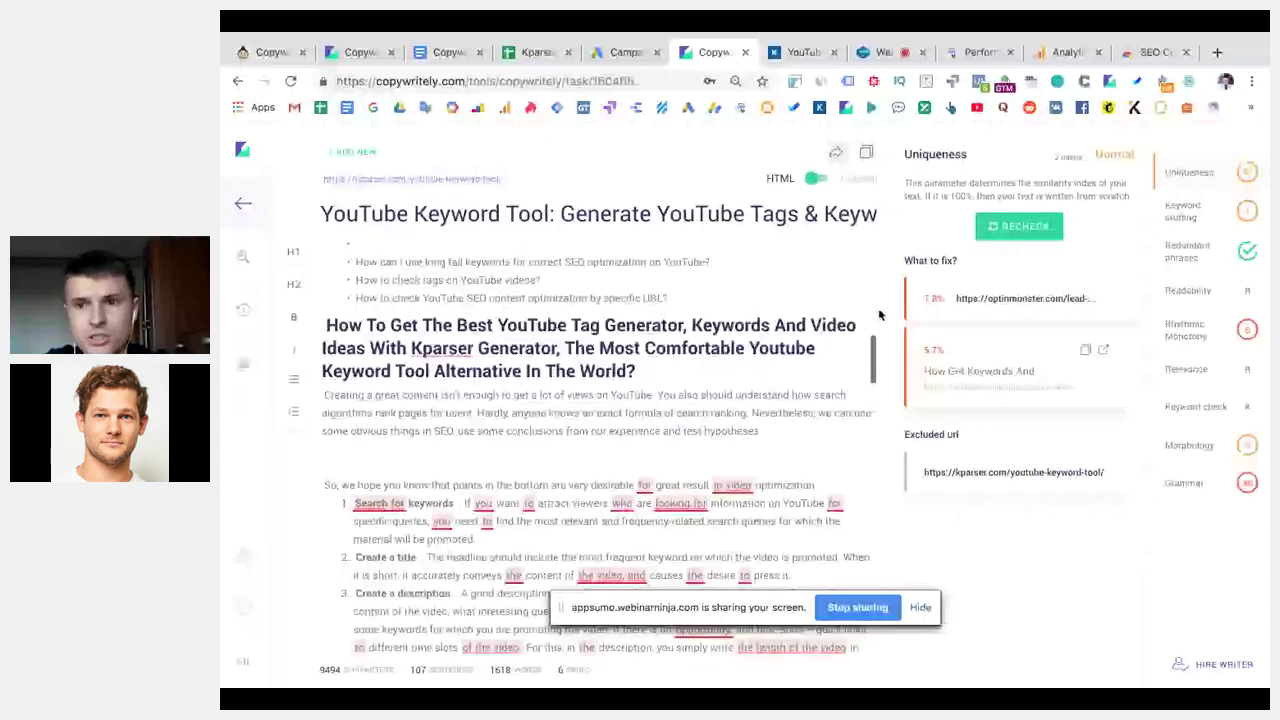
scroll(883, 318, up, 1)
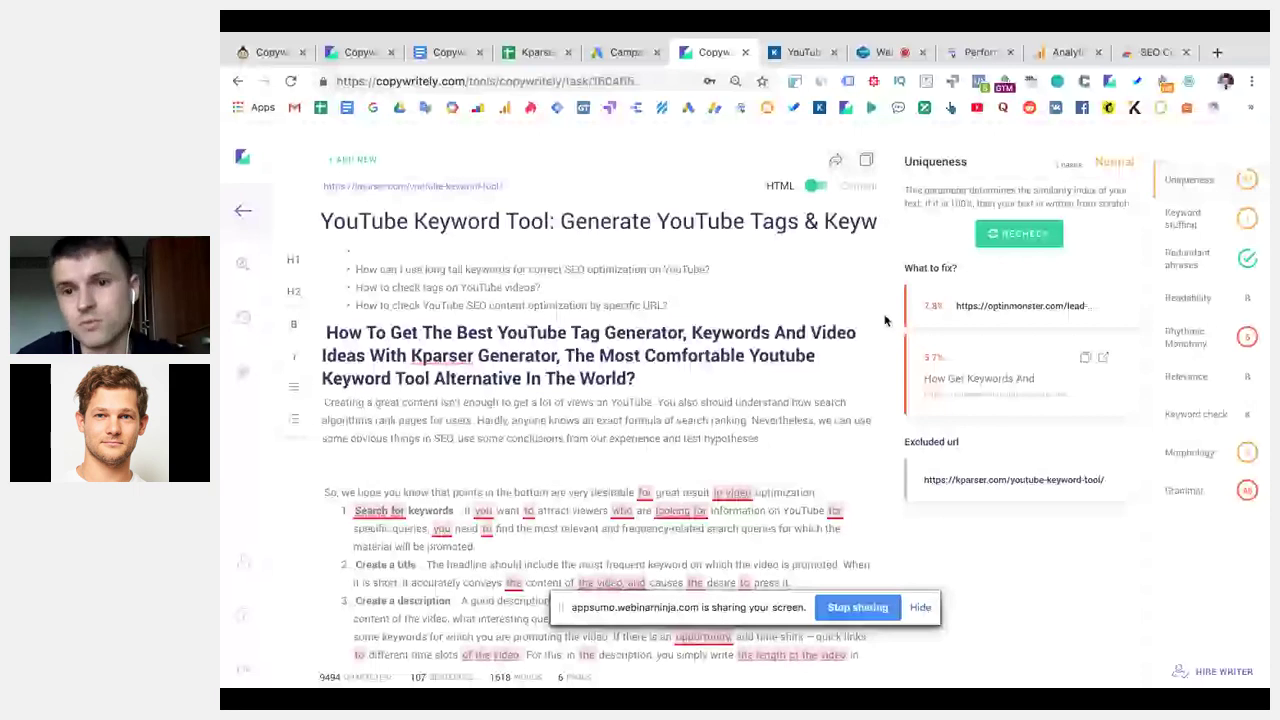
scroll(889, 342, down, 1)
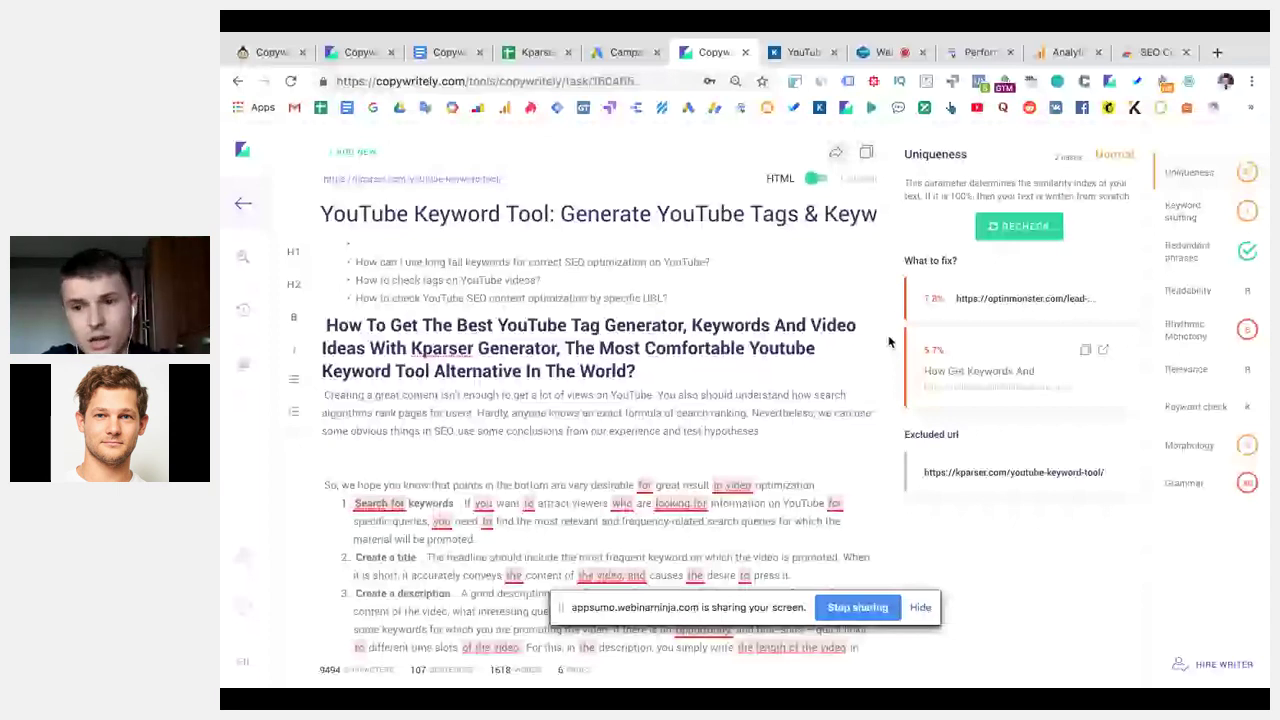
Go through the Keyword check and Morphology results toward the Grammar report of misspellings.
click(1203, 410)
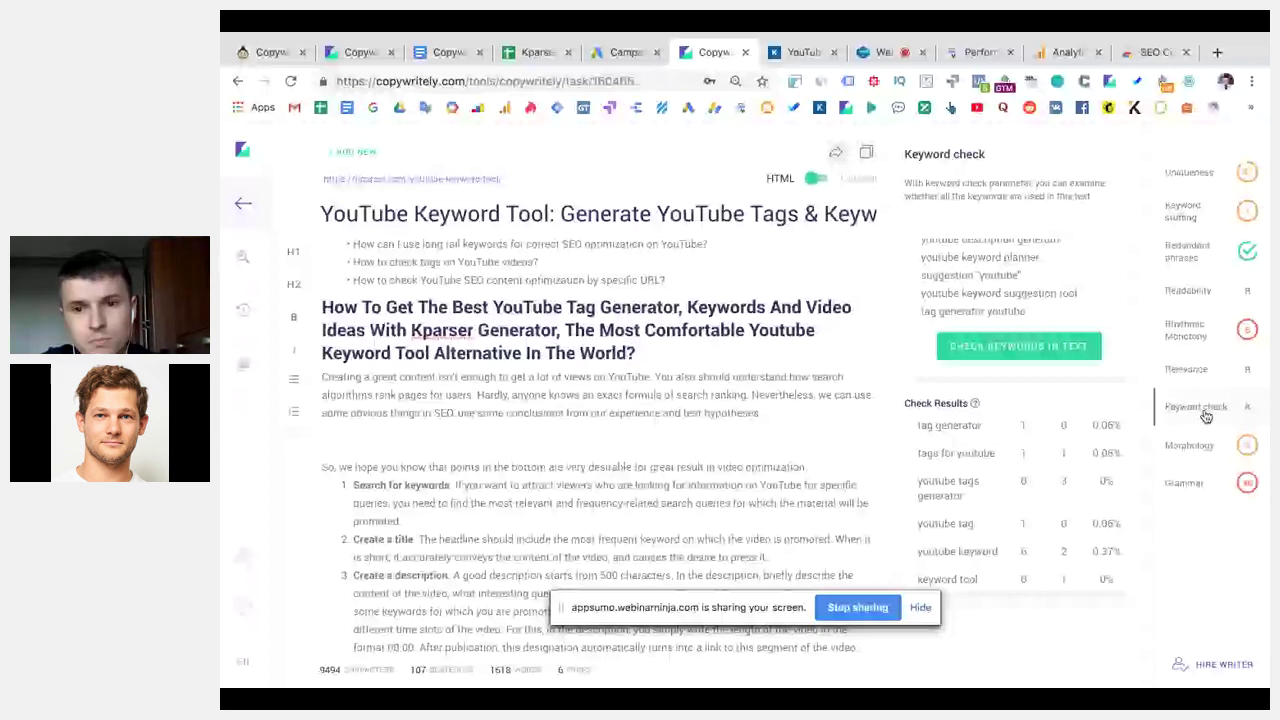
click(1192, 445)
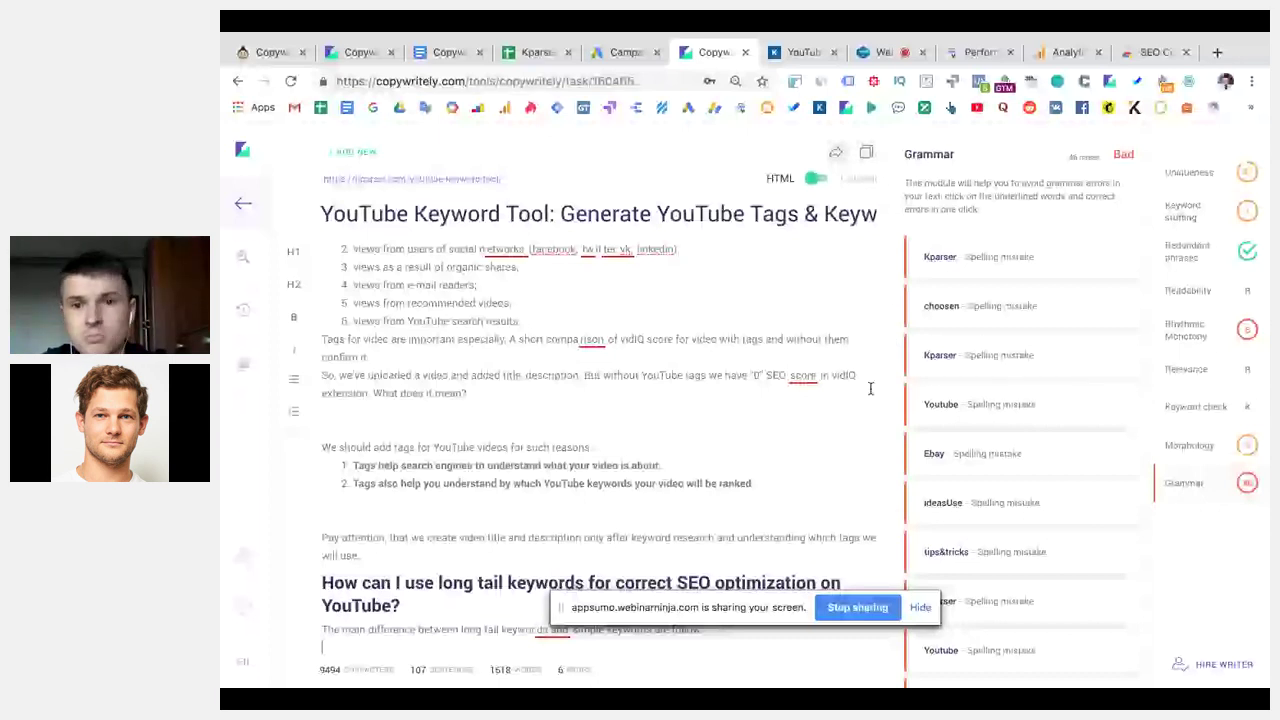
Correct 'choosen' to 'chosen' and 'Youtube' to 'YouTube' using the grammar suggestions.
scroll(870, 388, up, 10)
click(862, 285)
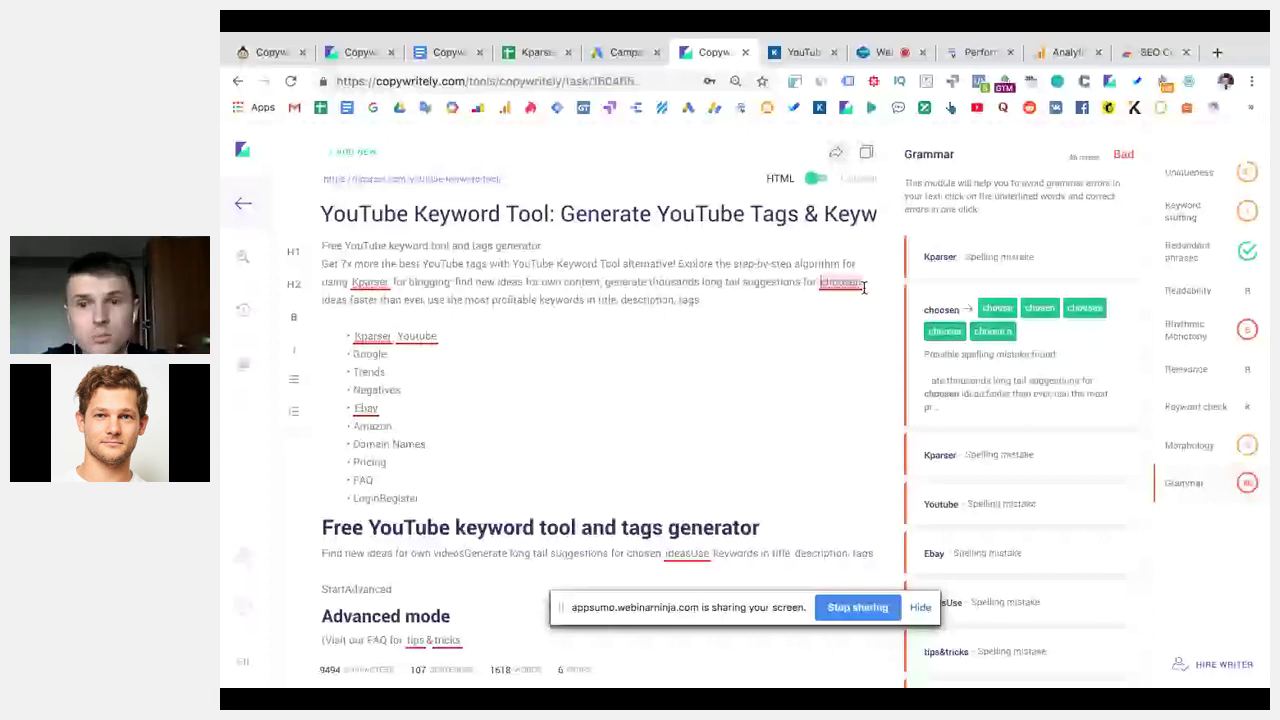
click(1039, 307)
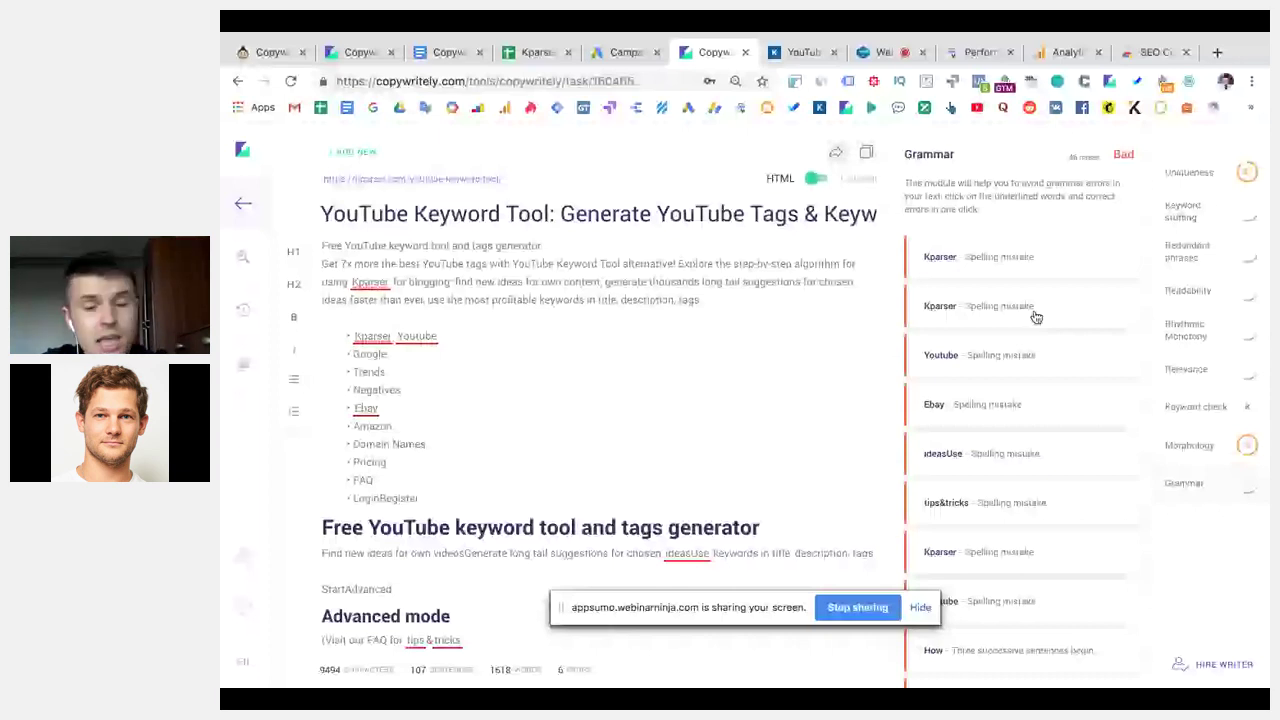
click(1015, 362)
click(1000, 358)
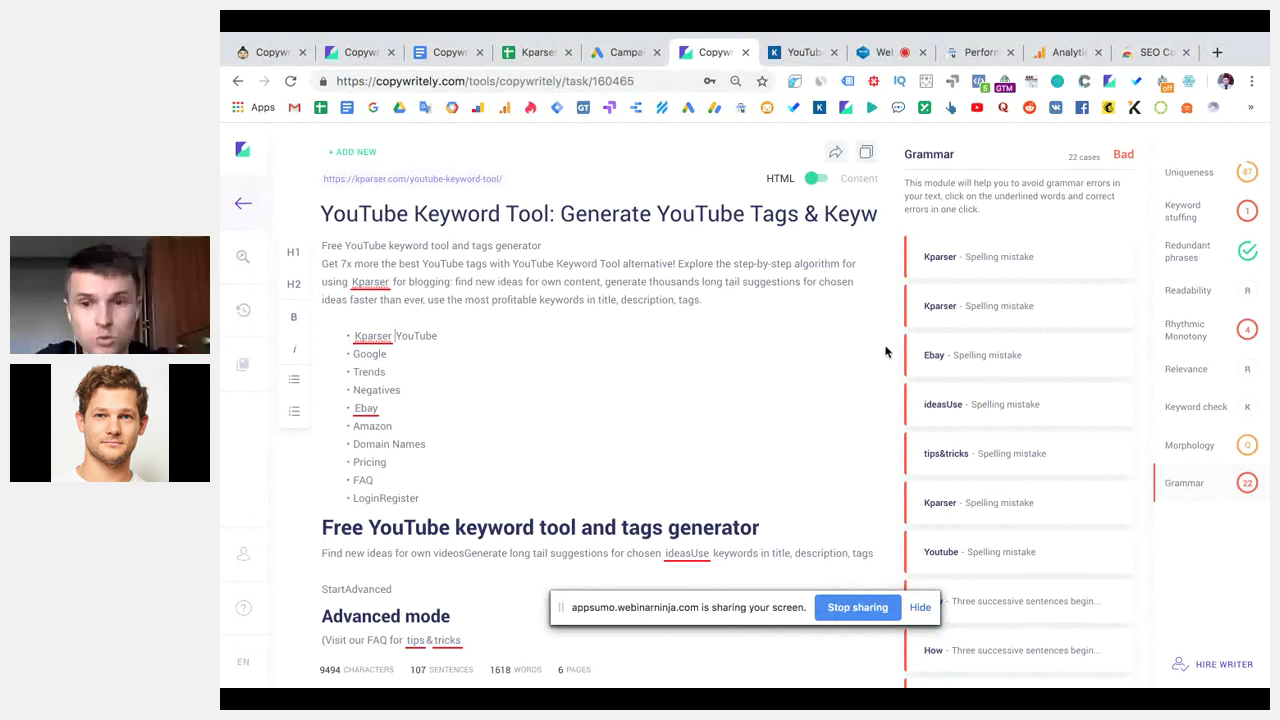
In SERP keyword research, add 'youtube keyword tool' as the first keyword.
click(245, 260)
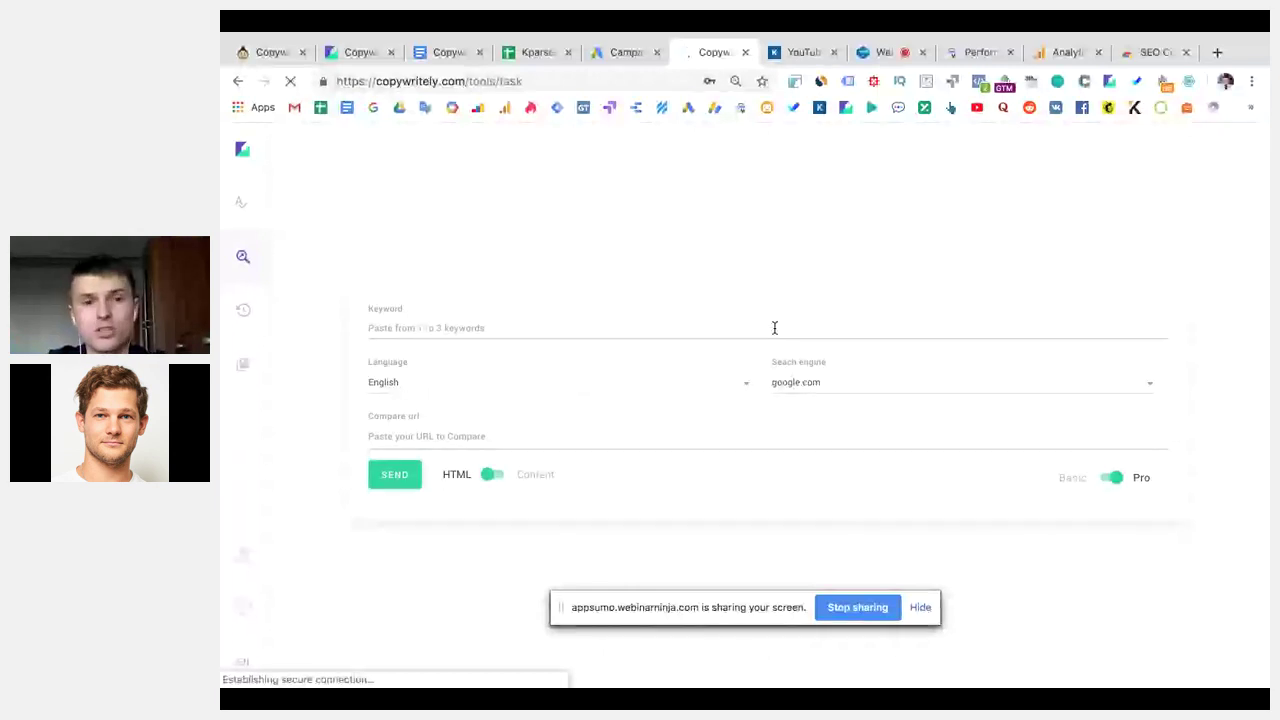
click(714, 327)
text(youtube)
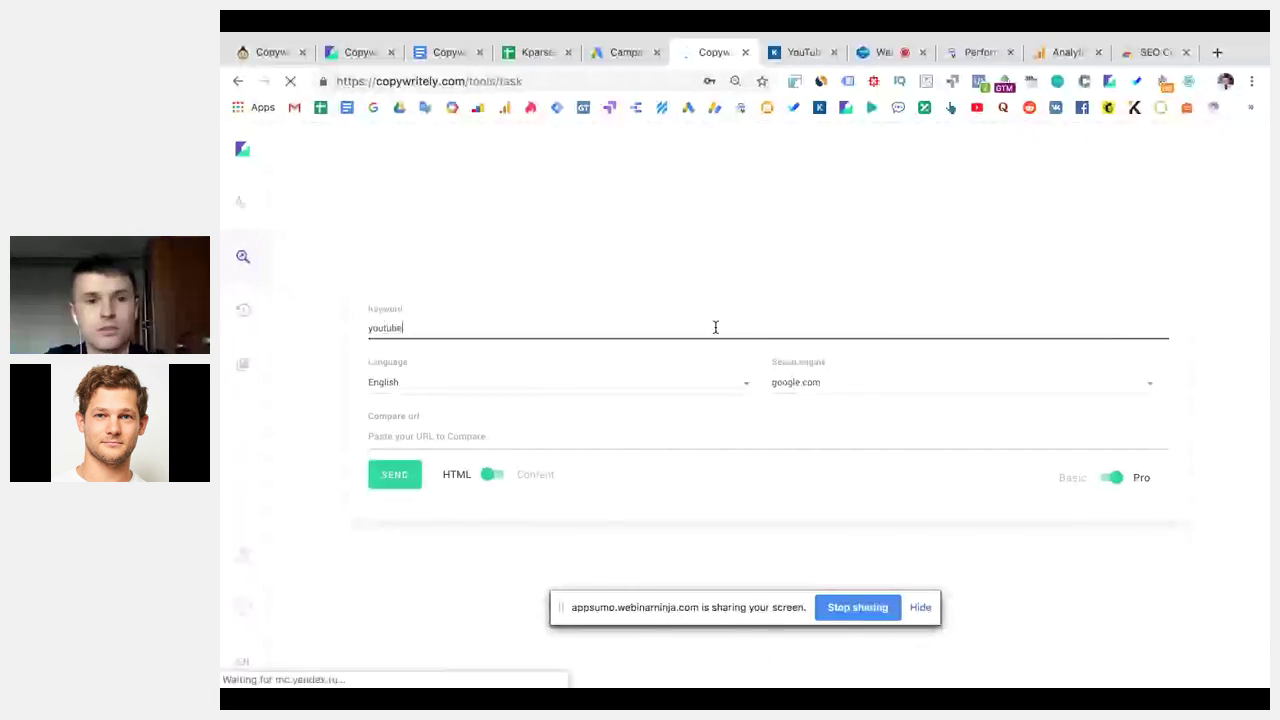
text( keyword)
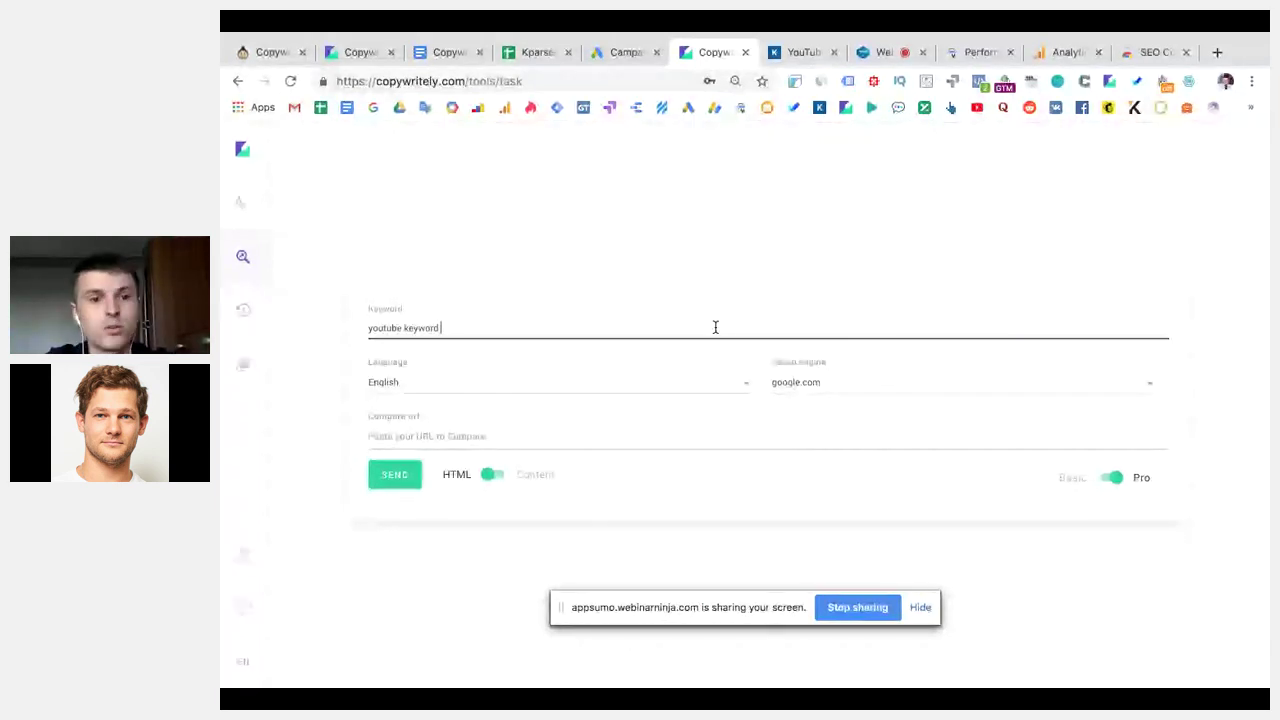
text(tool)
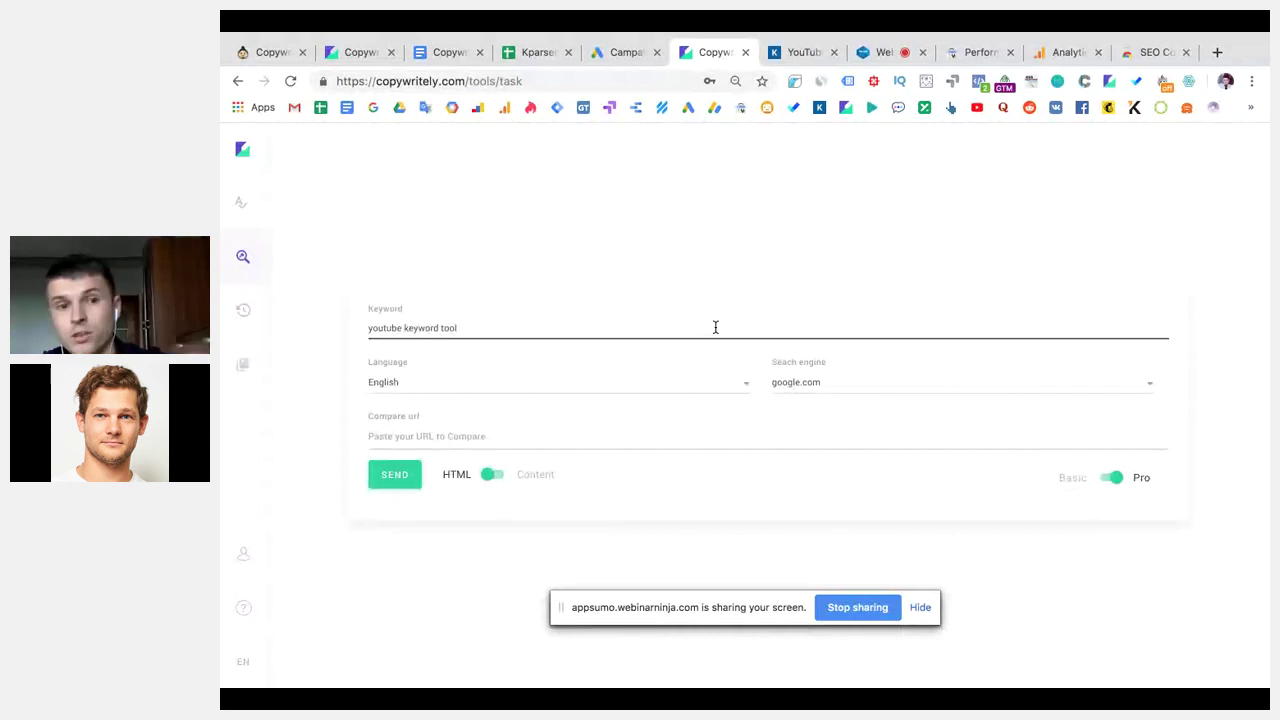
key(Return)
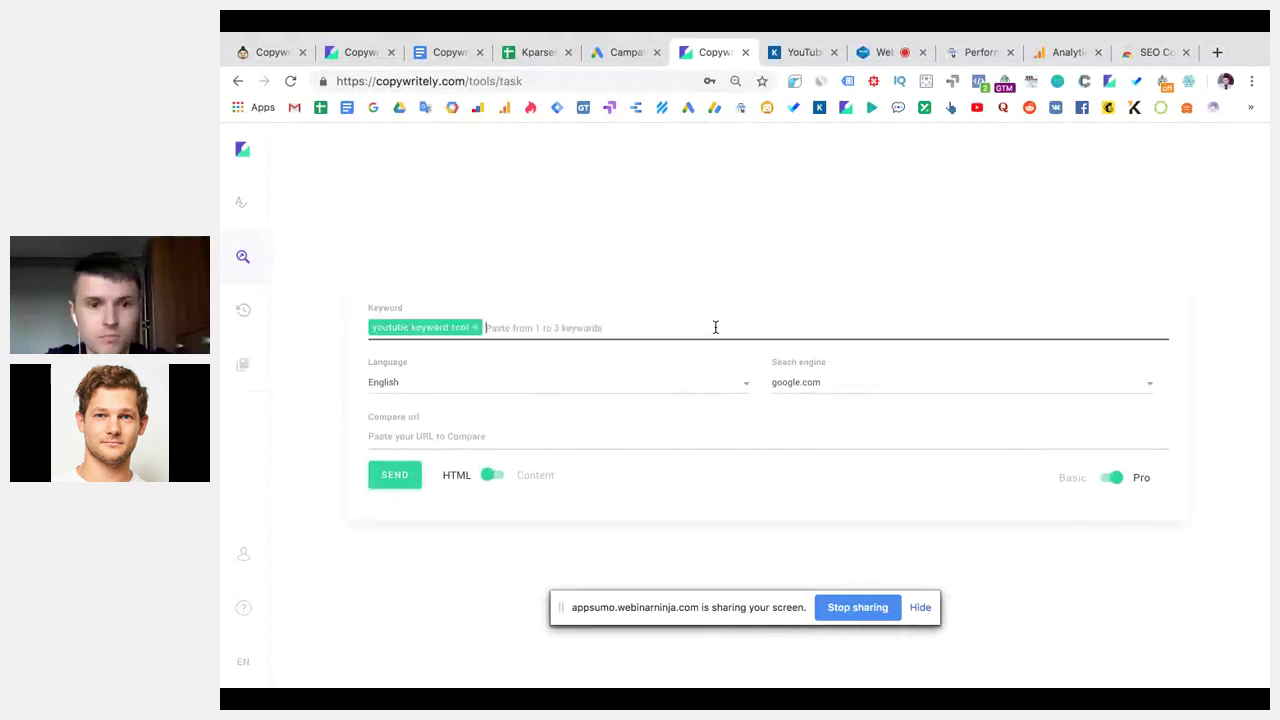
Add 'youtube tag generator' and 'youtube tags' as further keywords.
text(uo)
text(yout)
key(BackSpace)
key(BackSpace)
key(BackSpace)
key(BackSpace)
key(BackSpace)
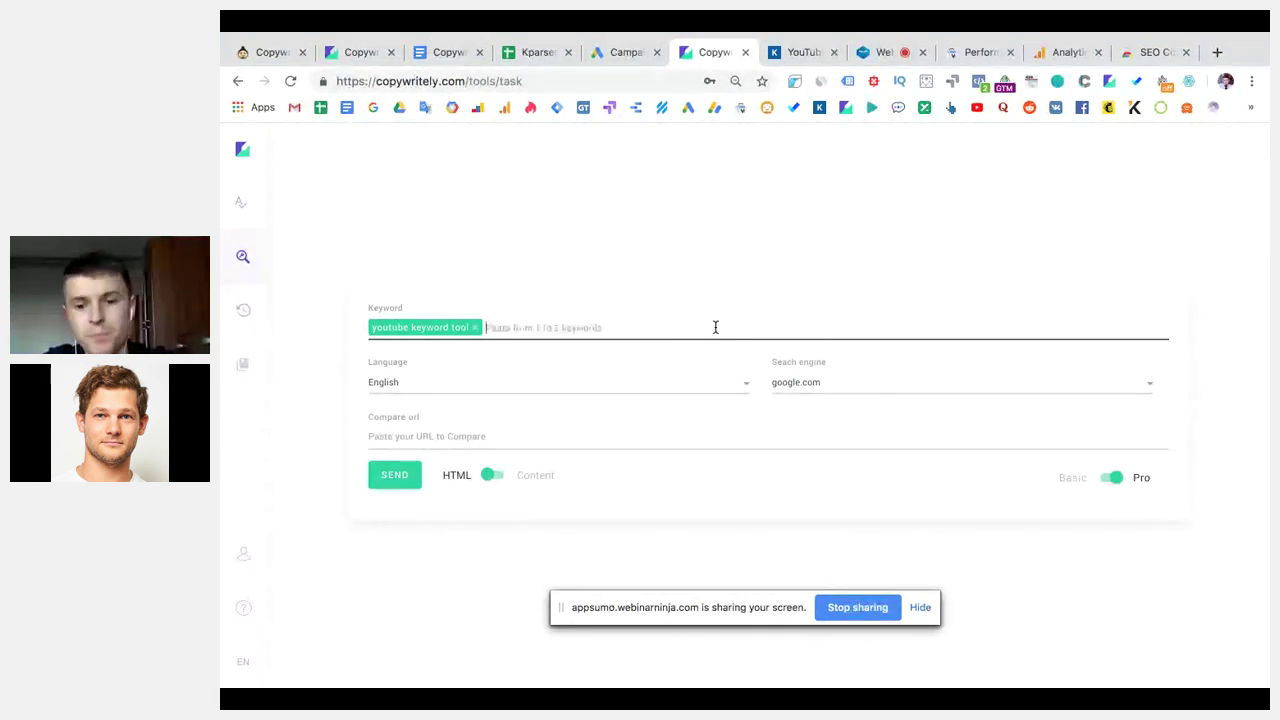
text(you)
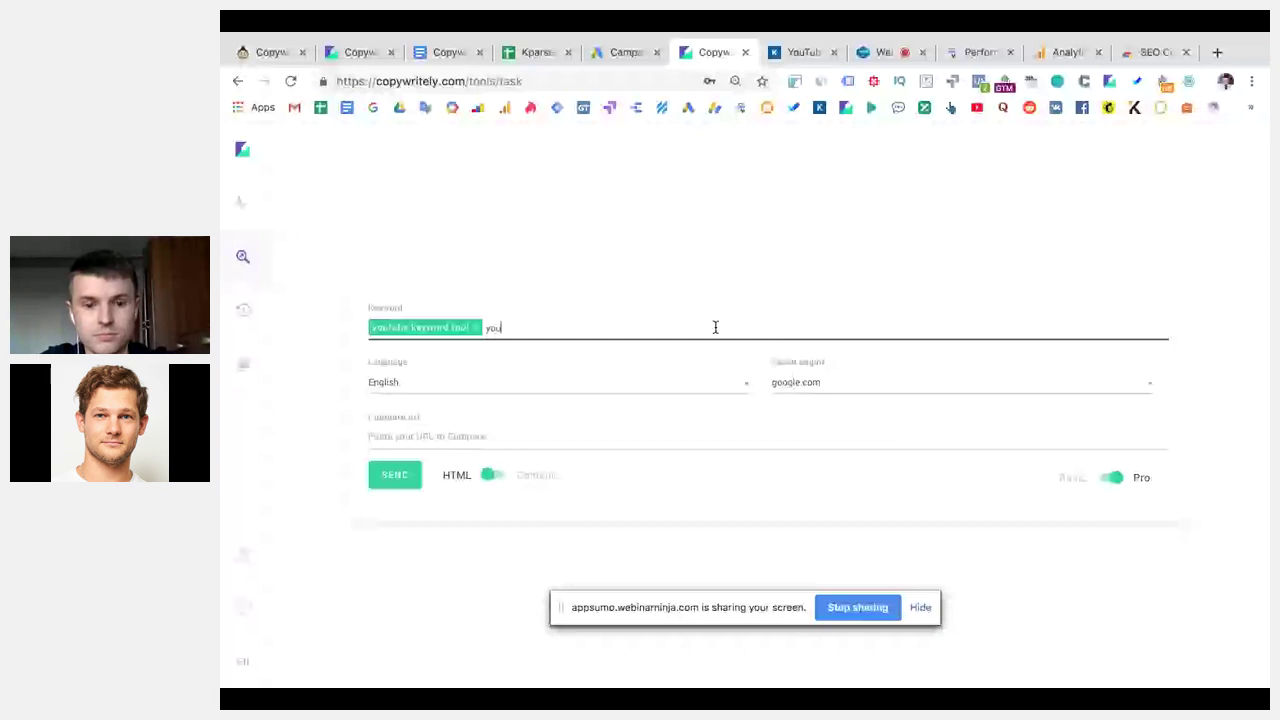
text(tube tage gen)
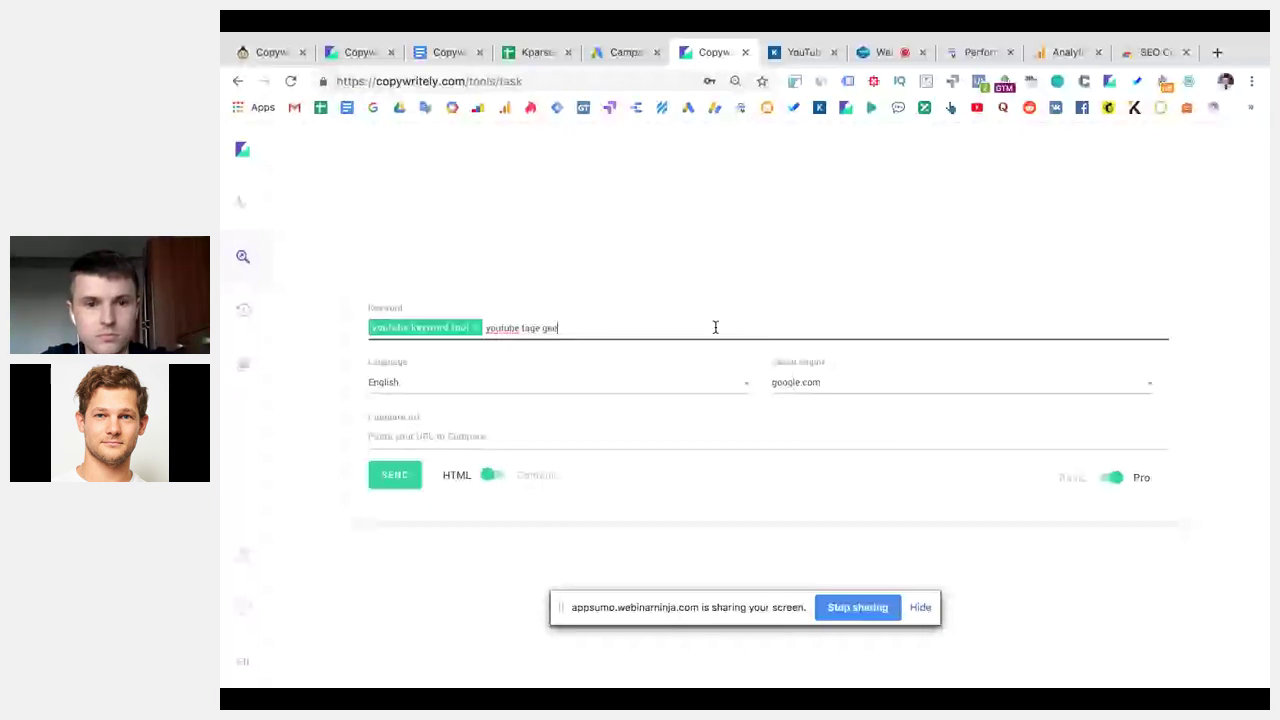
key(BackSpace)
key(BackSpace)
key(BackSpace)
key(BackSpace)
key(BackSpace)
text(generator)
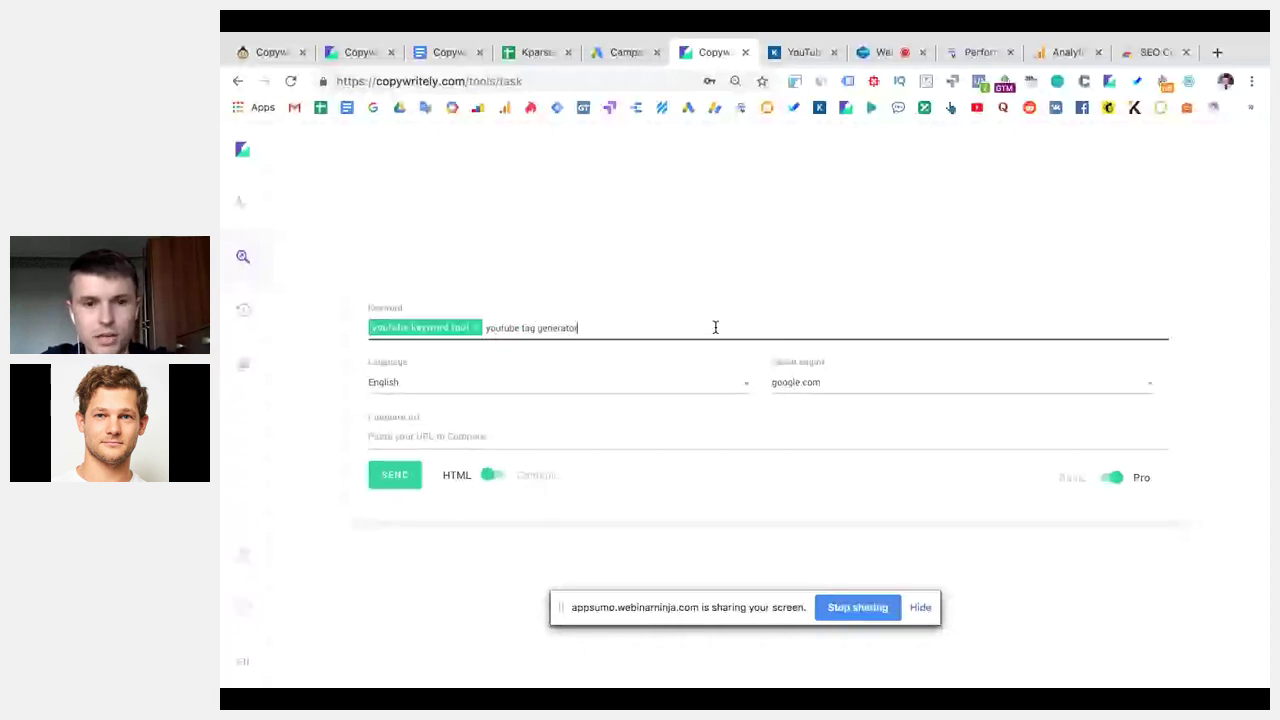
key(Return)
text(youtube tag)
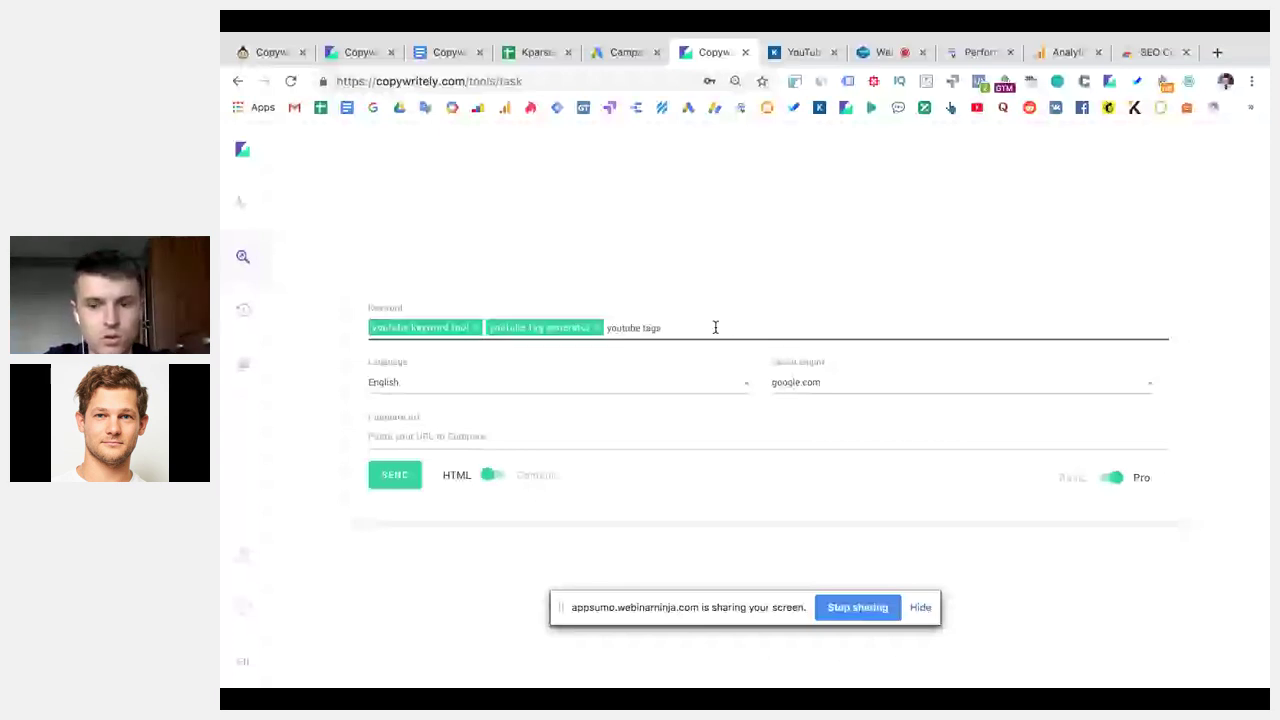
text(s)
key(Return)
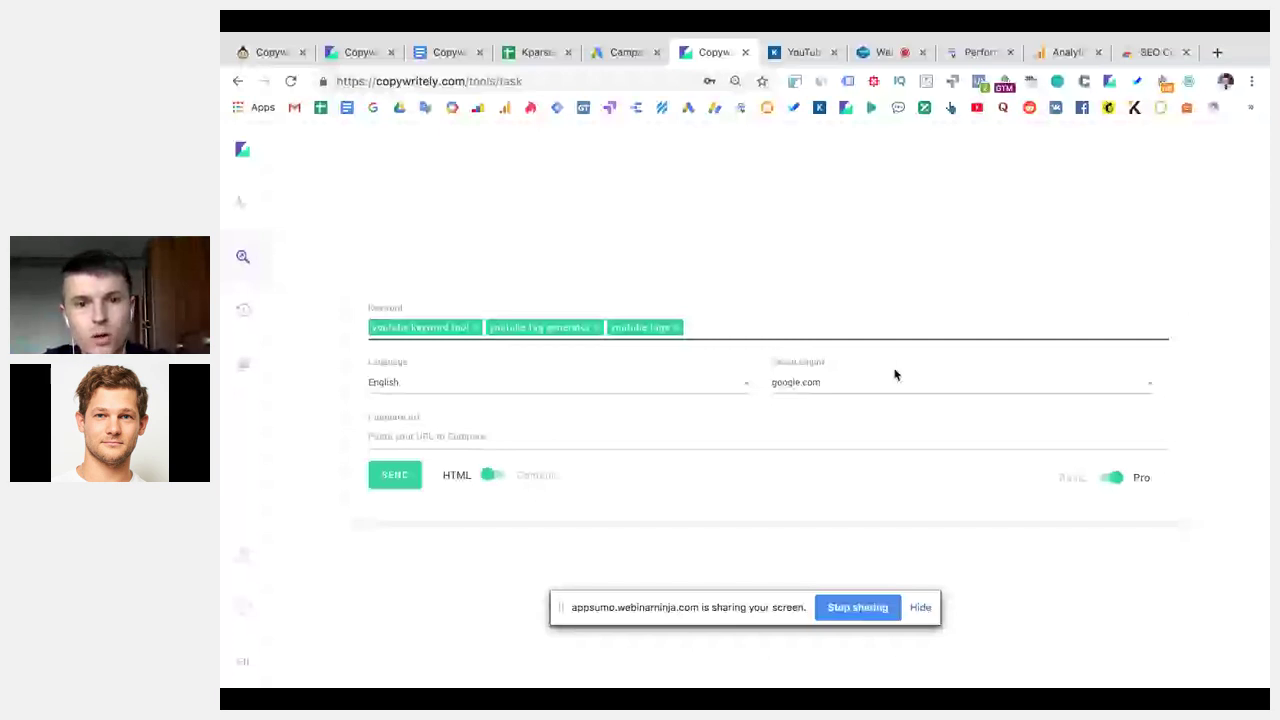
Keep English and google.com as language and search engine, and submit the research task.
key(Tab)
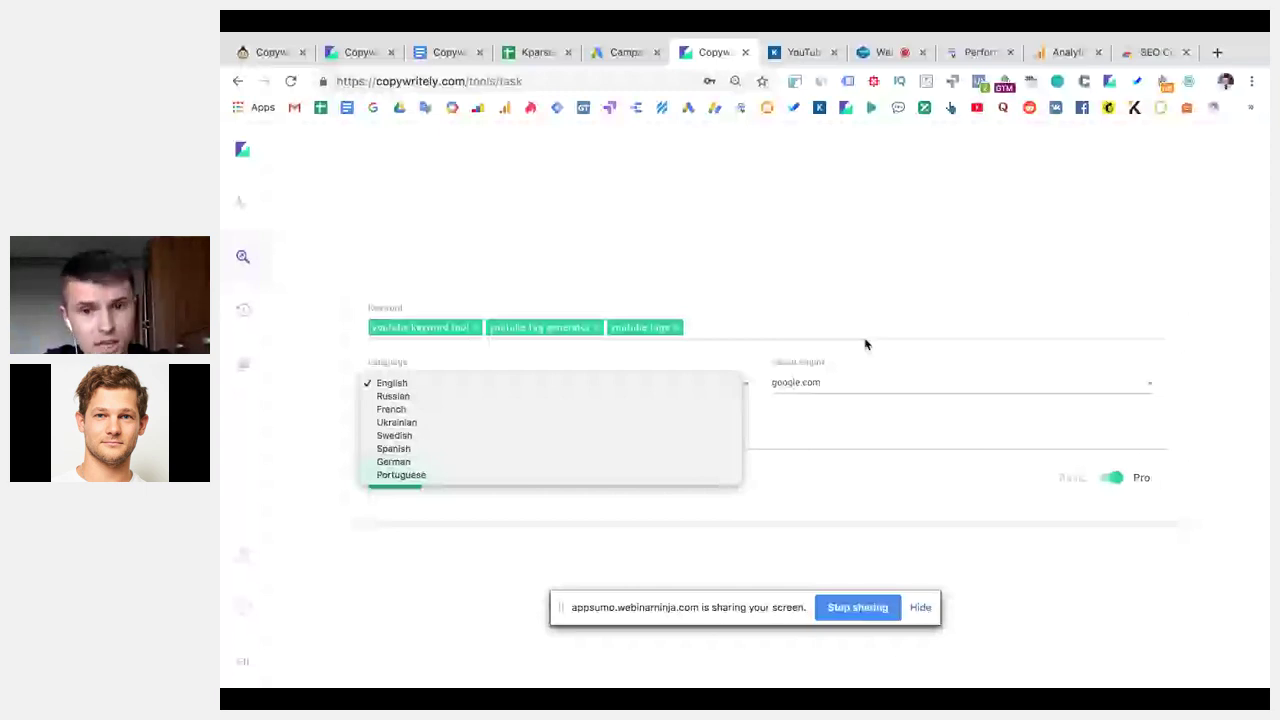
click(882, 382)
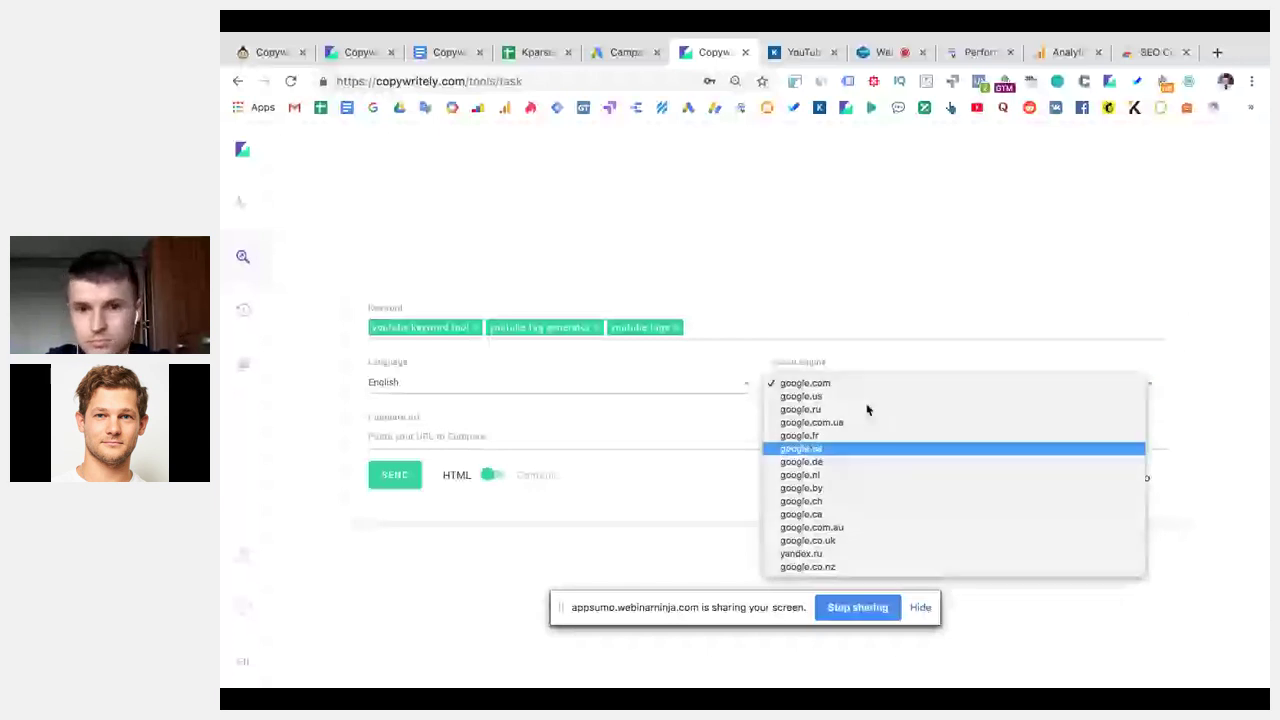
click(770, 435)
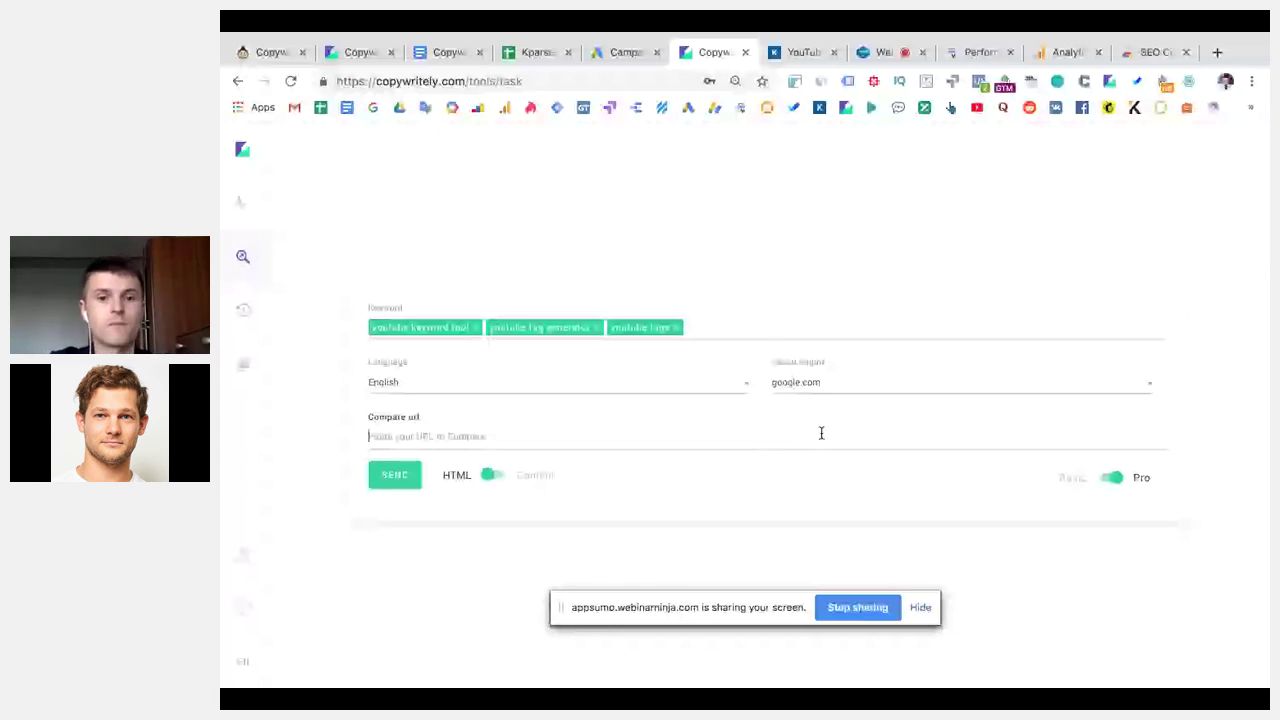
key(Return)
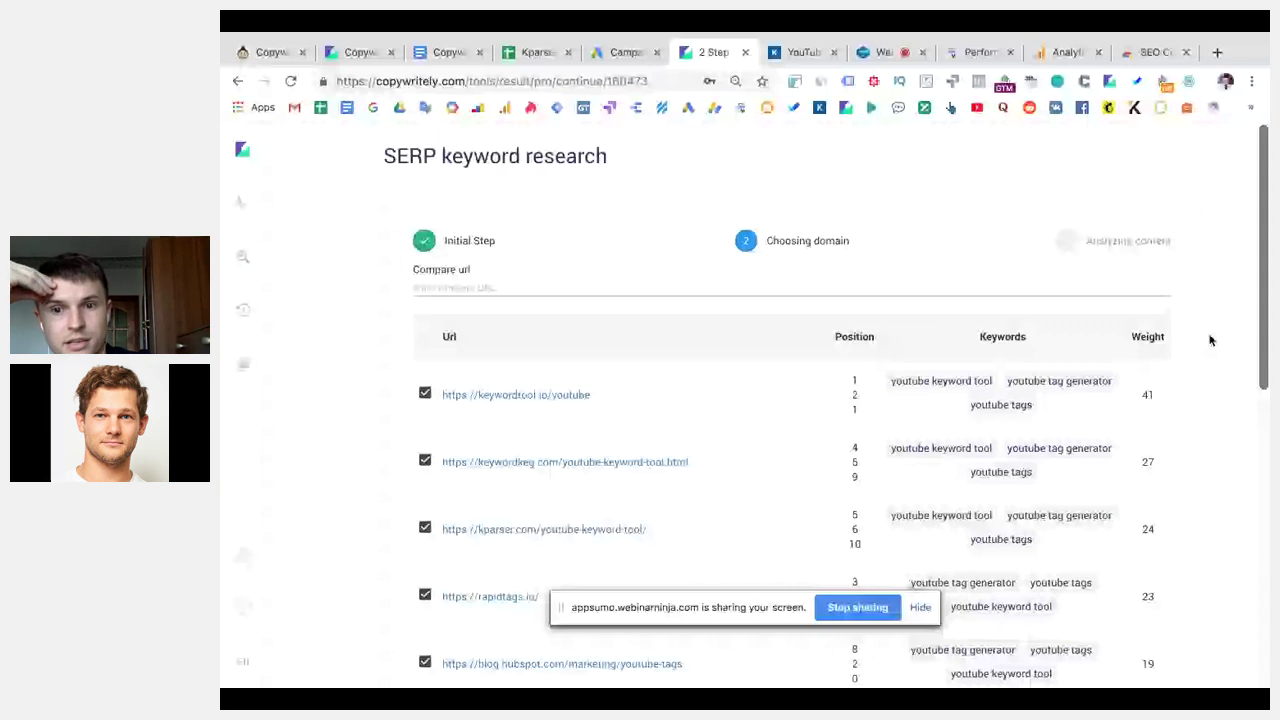
Keep all competitor URLs ticked and continue to Task Customization (992–1214 words, 3% keyword density).
scroll(1210, 341, down, 1)
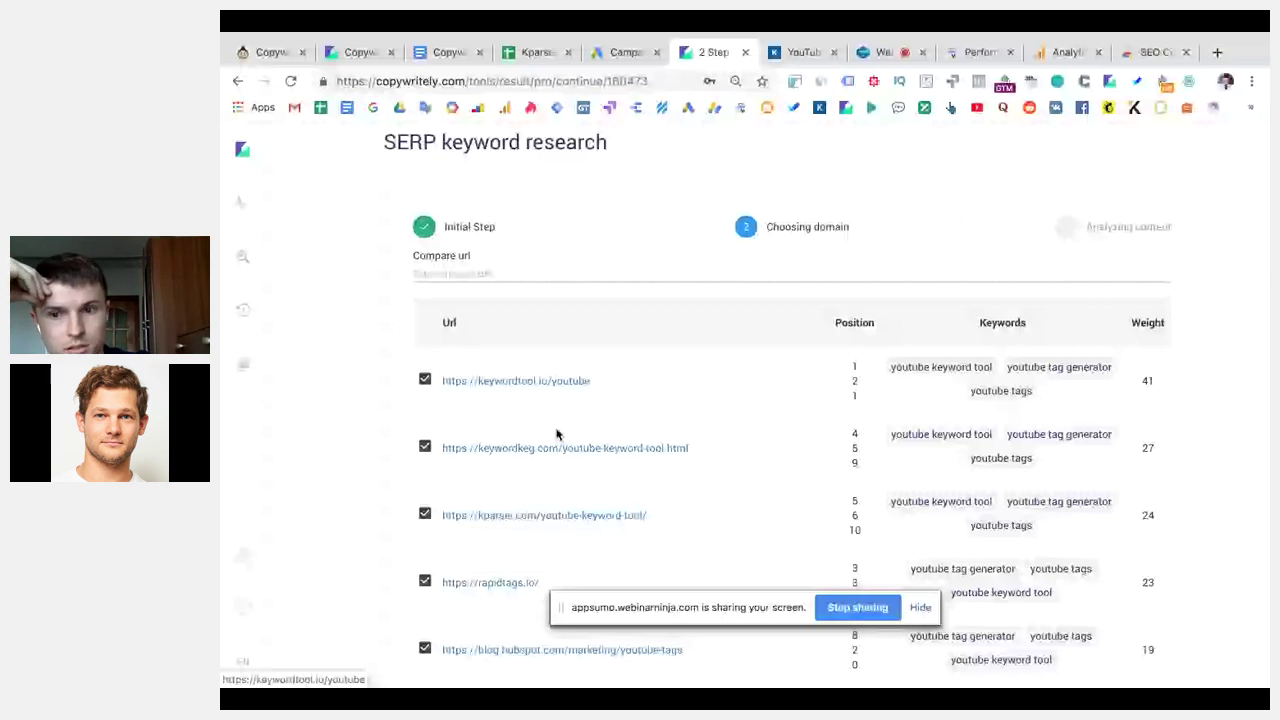
scroll(1217, 359, down, 2)
scroll(1217, 359, down, 1)
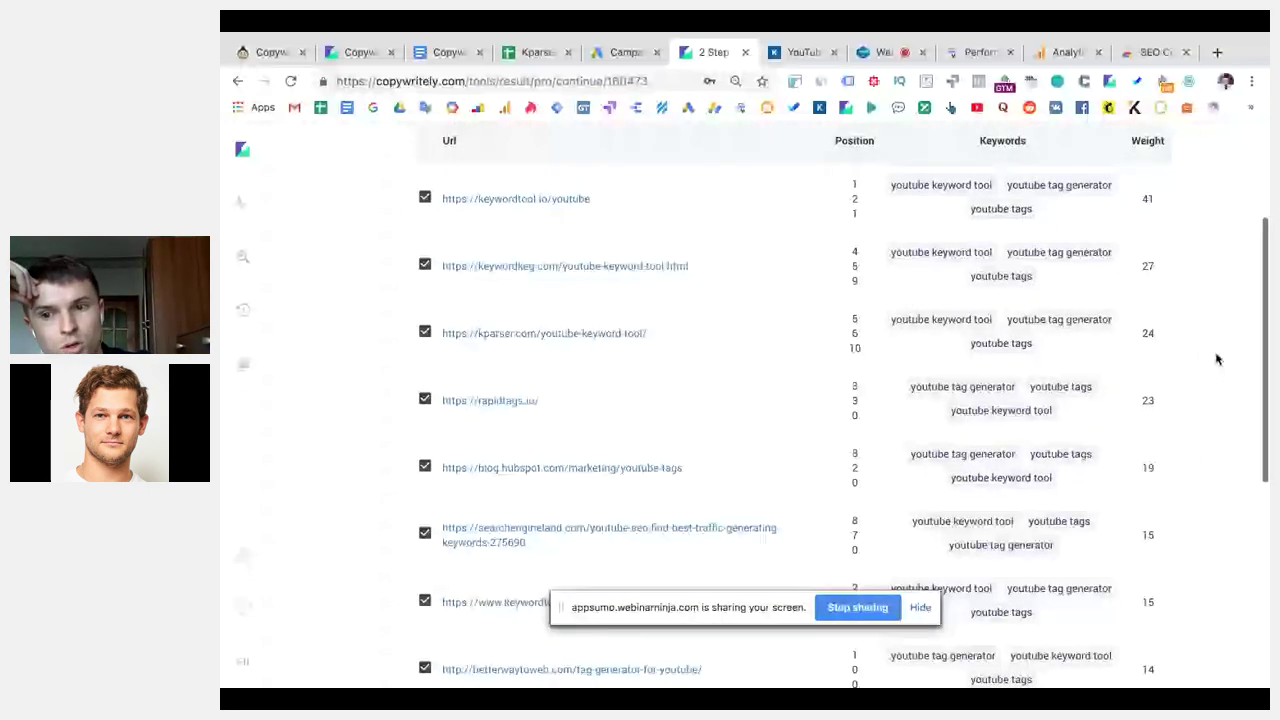
scroll(665, 419, down, 2)
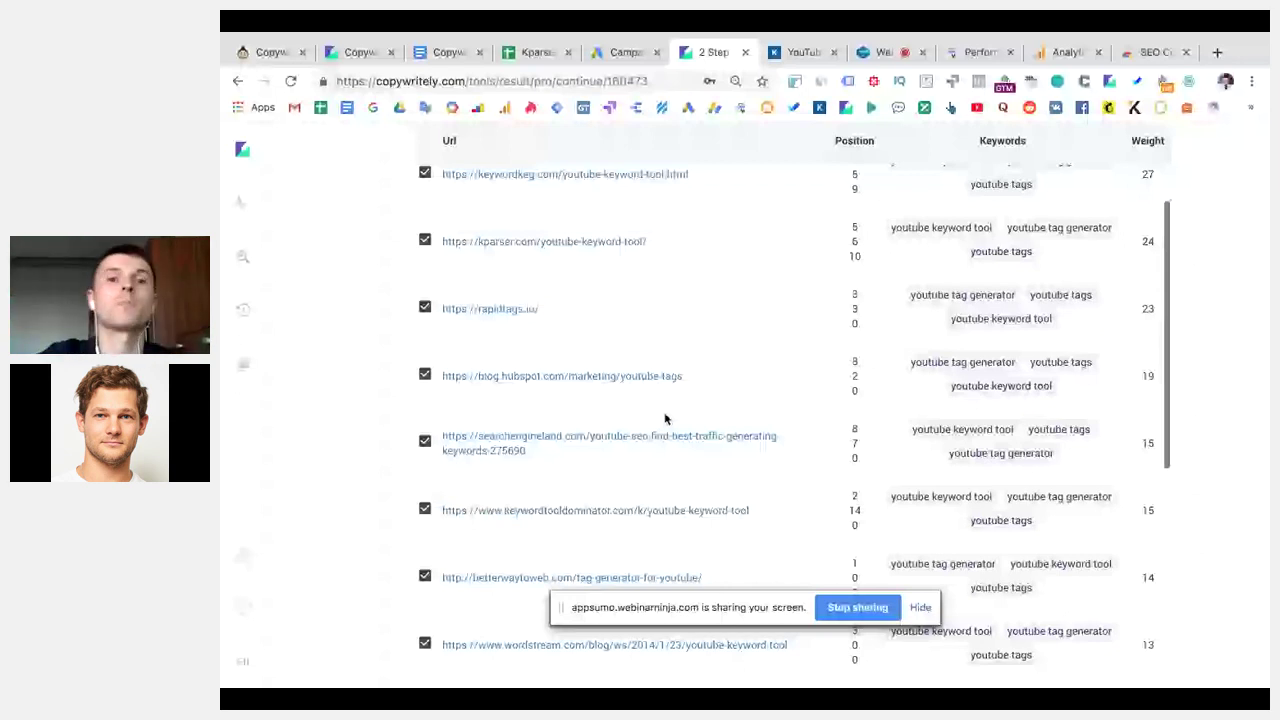
scroll(766, 439, down, 1)
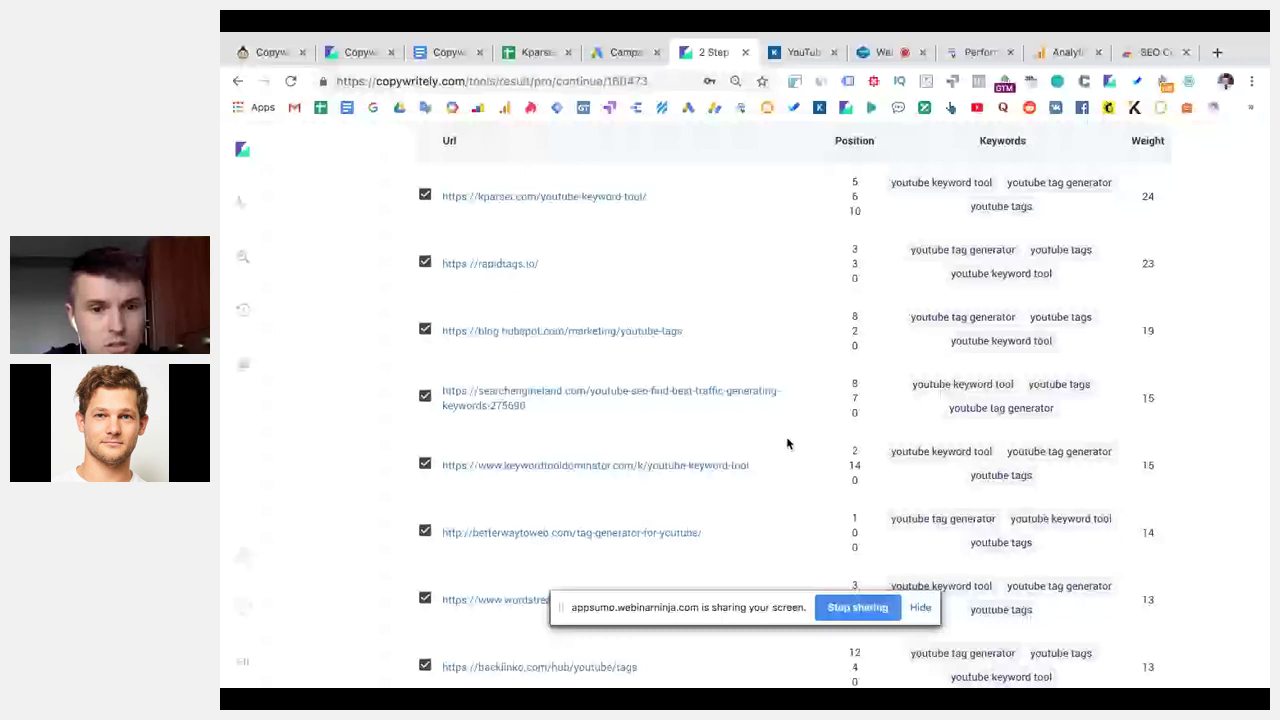
scroll(439, 440, down, 3)
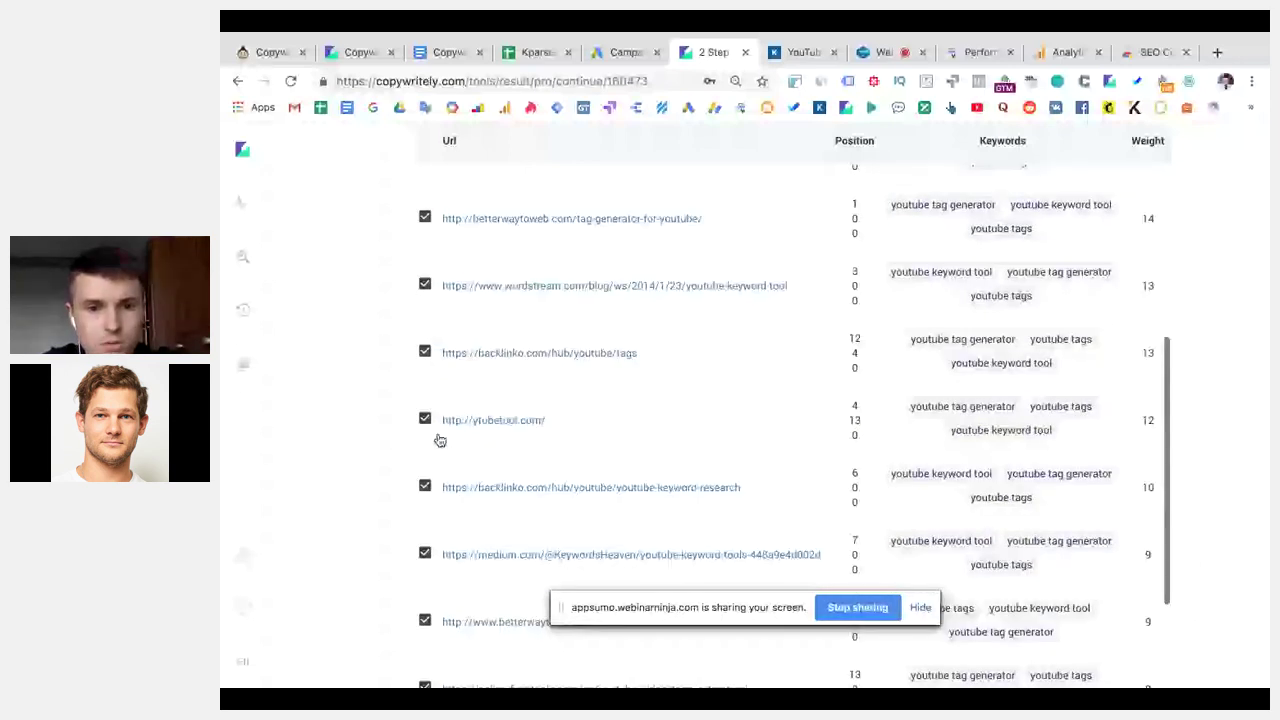
scroll(439, 440, down, 3)
scroll(757, 451, down, 2)
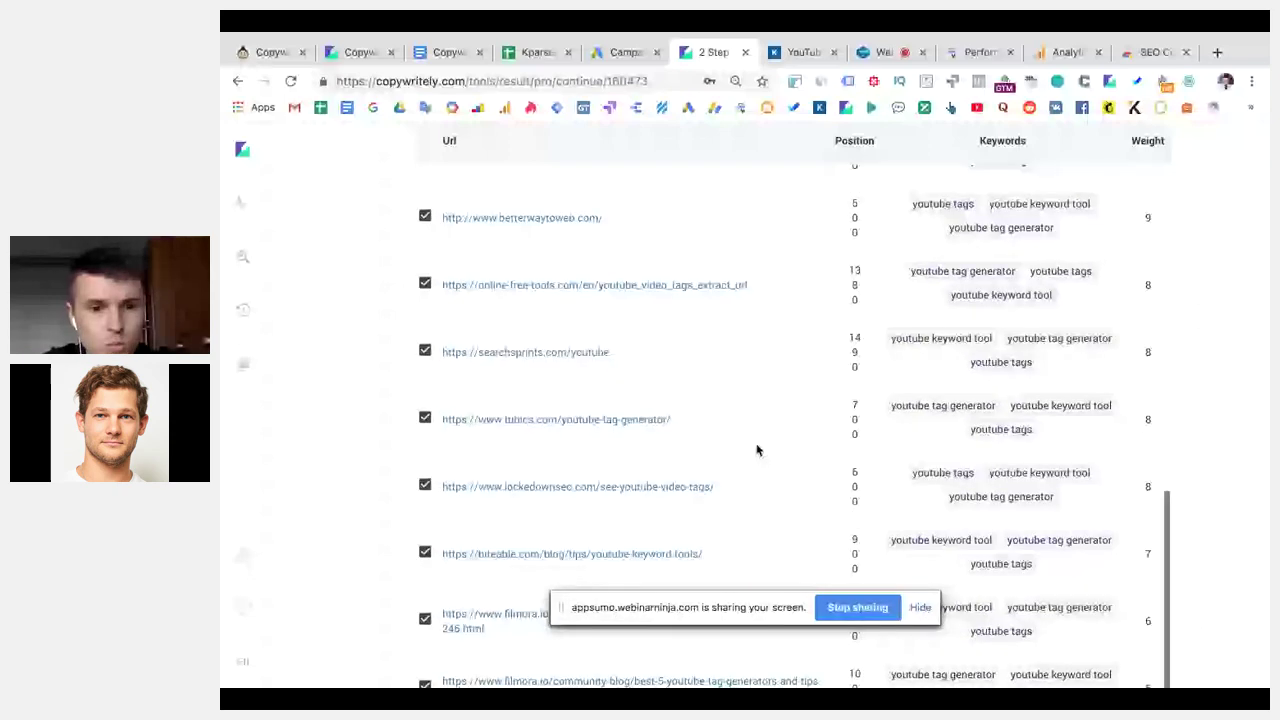
scroll(757, 451, down, 3)
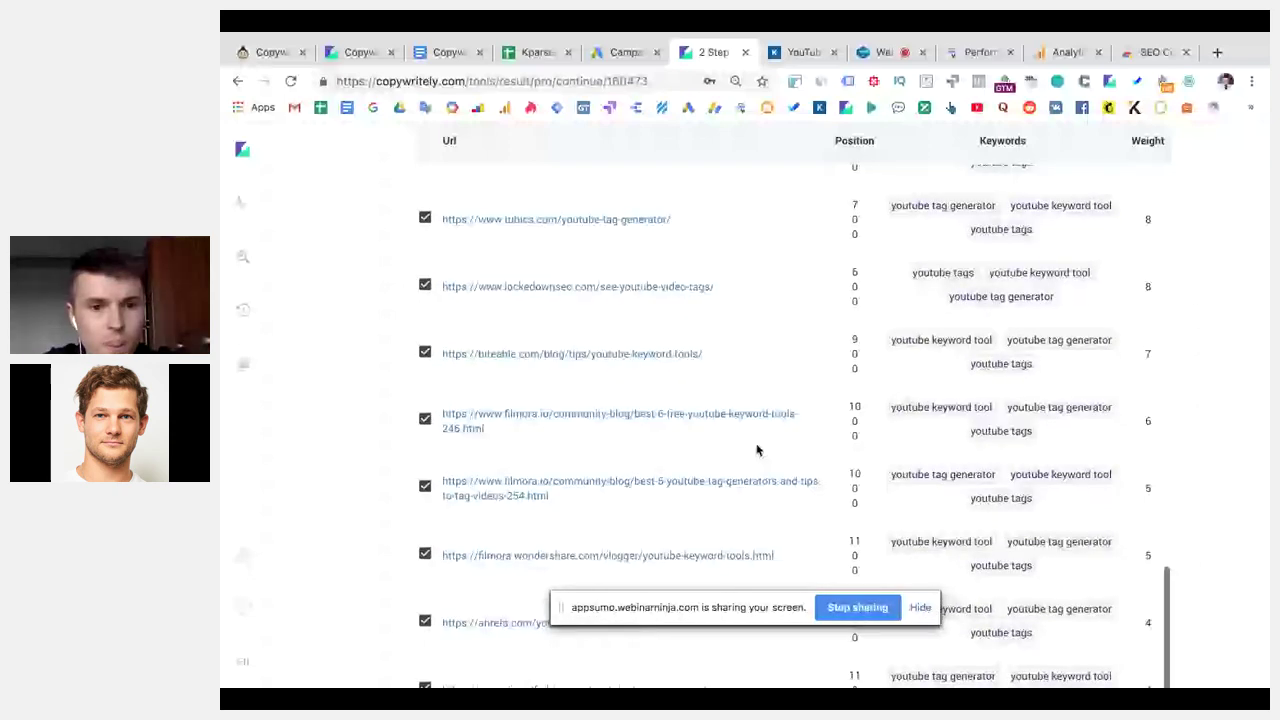
scroll(757, 451, down, 6)
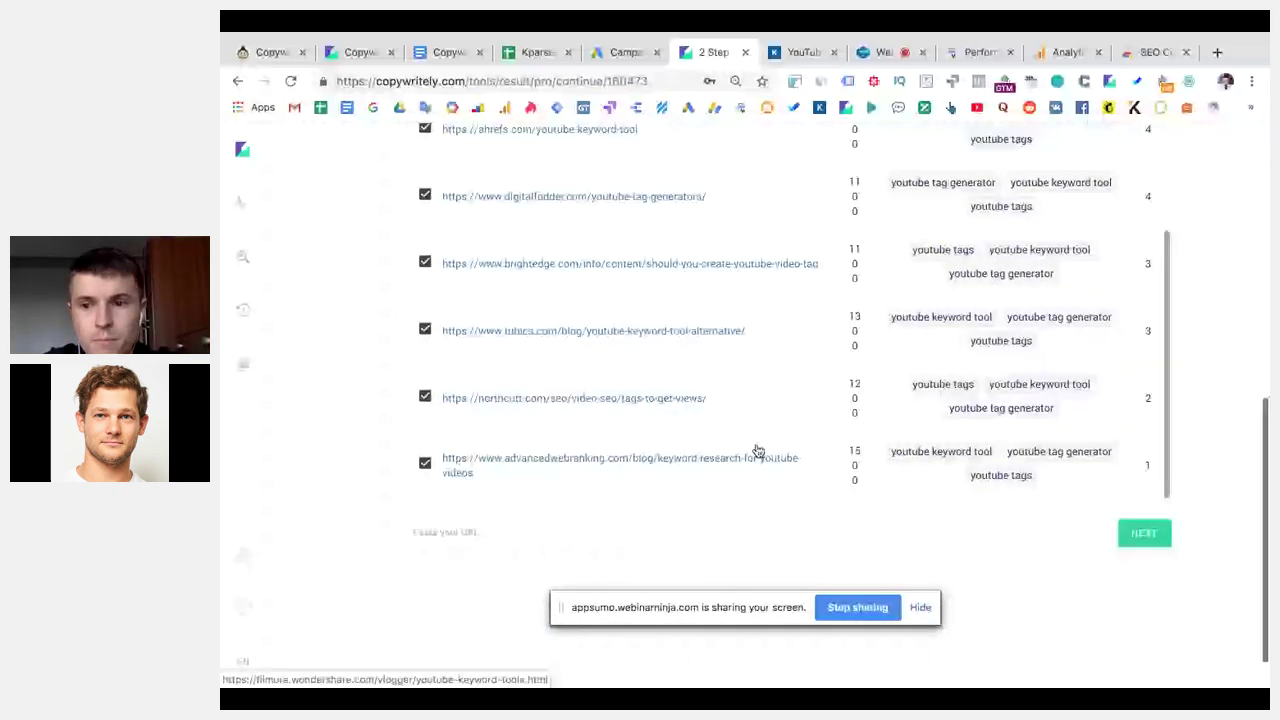
scroll(757, 451, down, 1)
click(1148, 494)
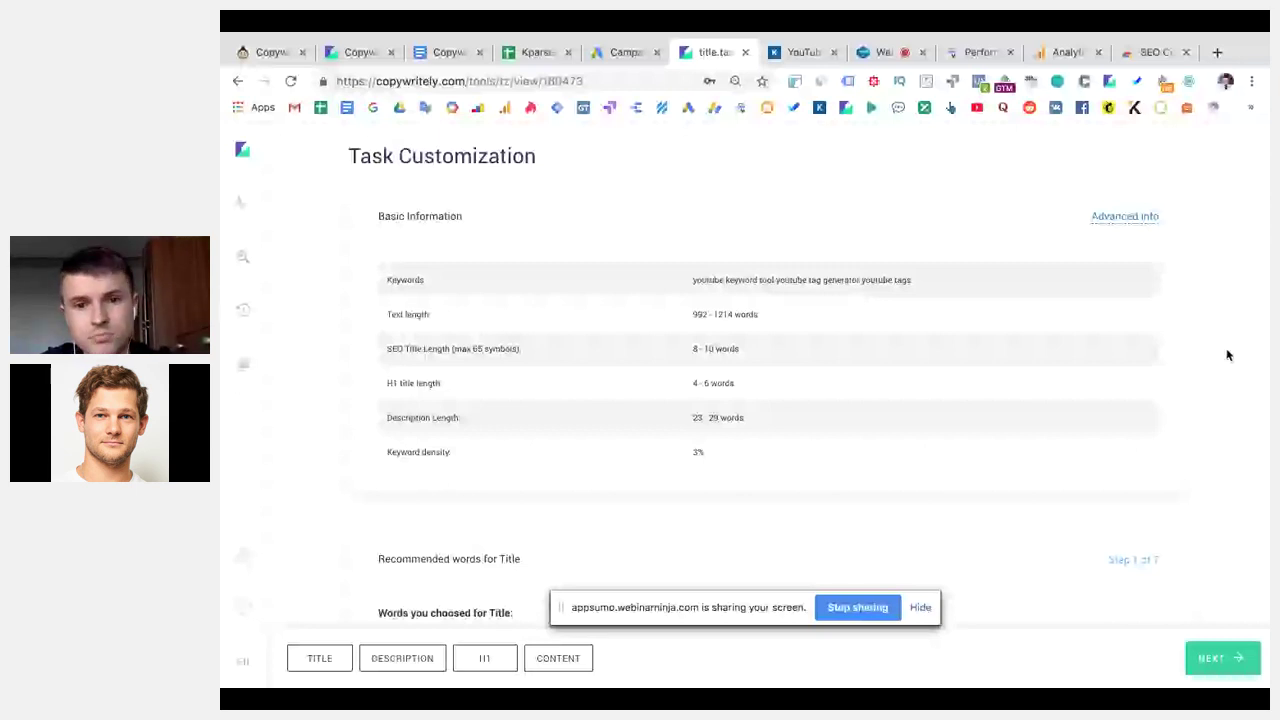
scroll(597, 239, down, 6)
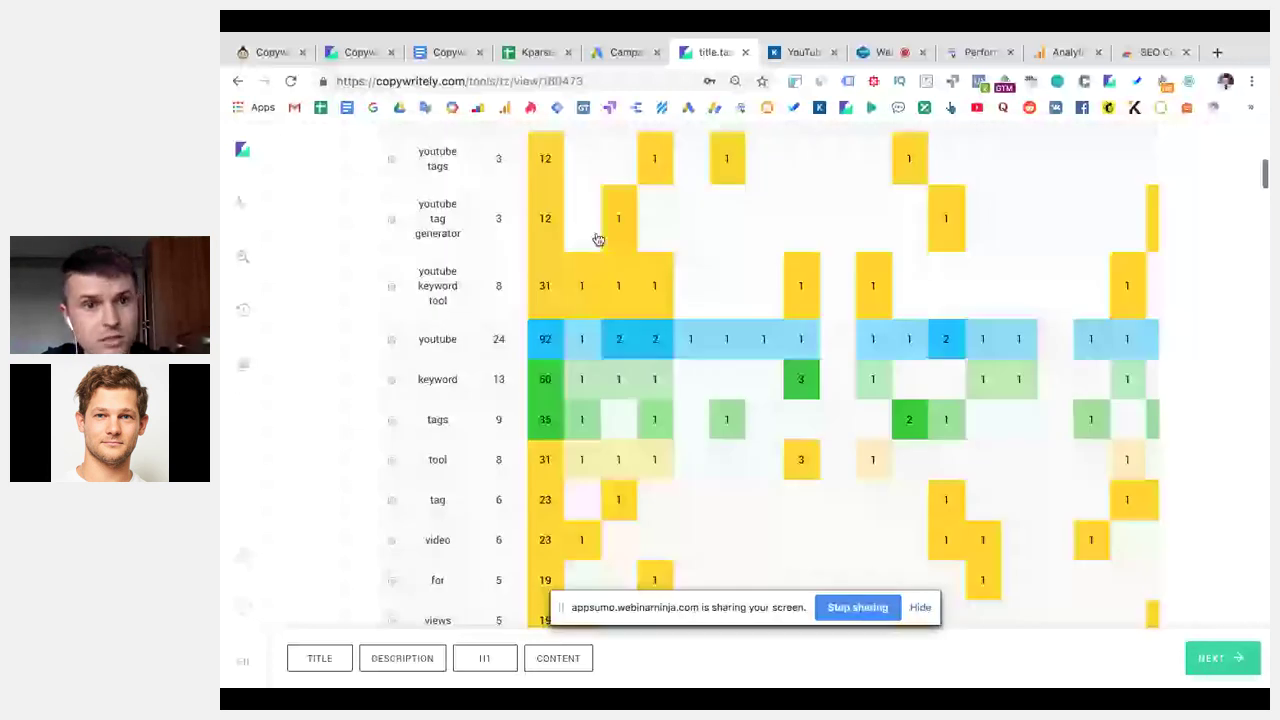
scroll(370, 368, up, 2)
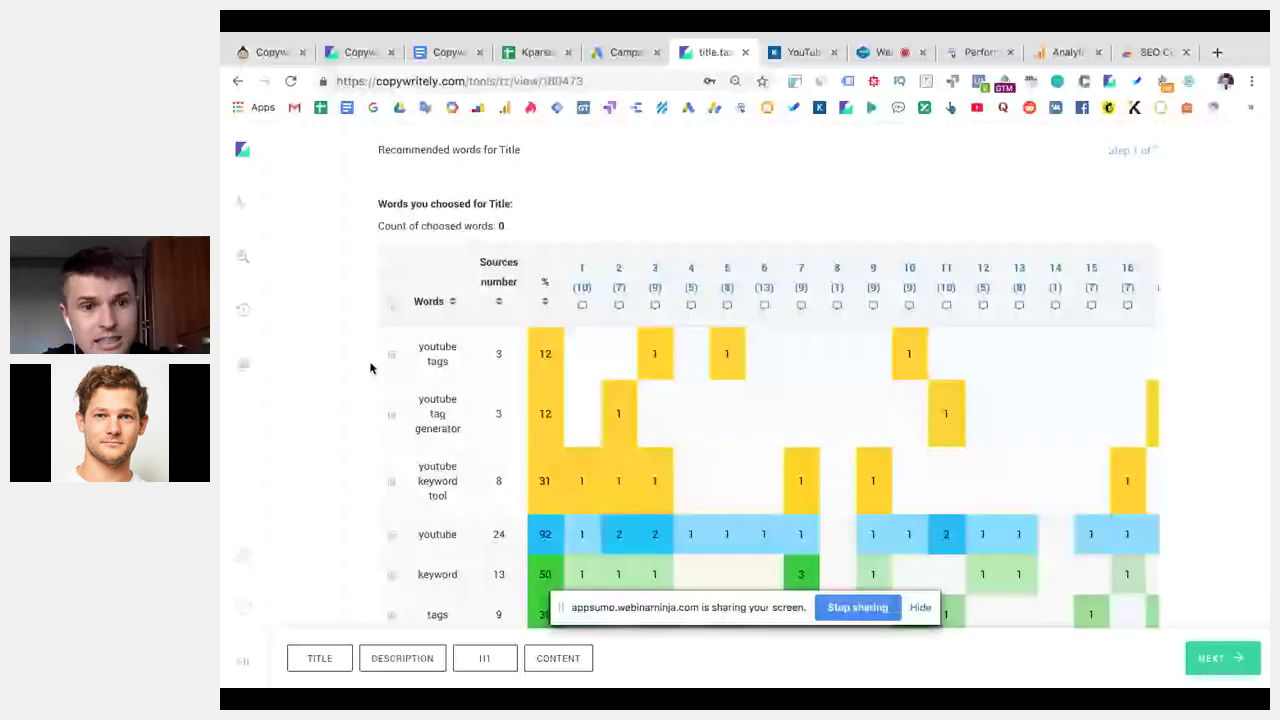
scroll(385, 350, down, 1)
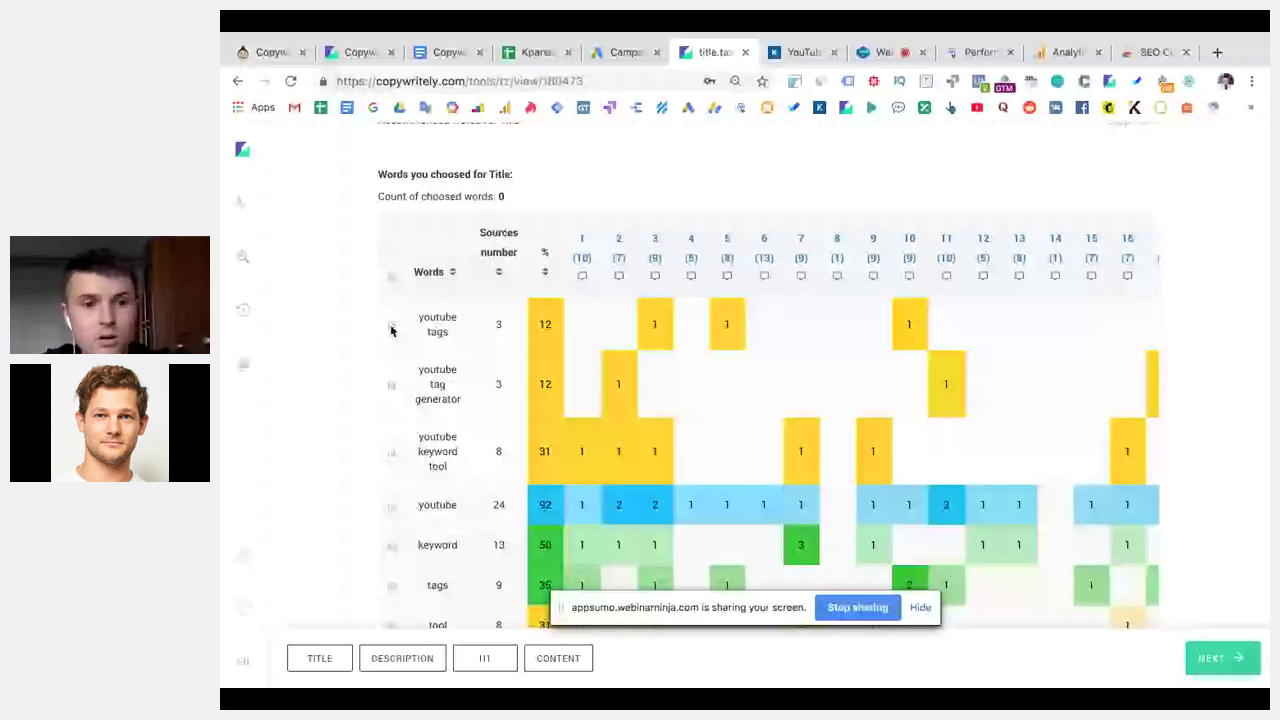
scroll(395, 457, down, 3)
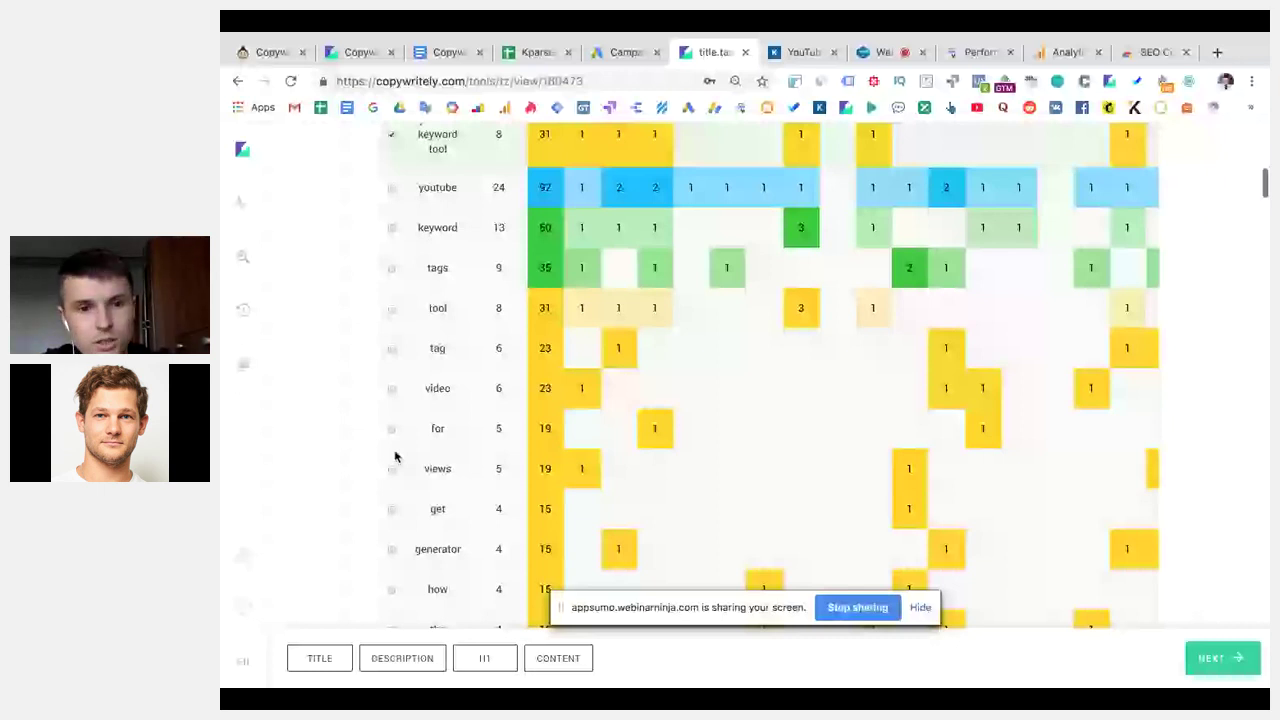
scroll(395, 457, down, 5)
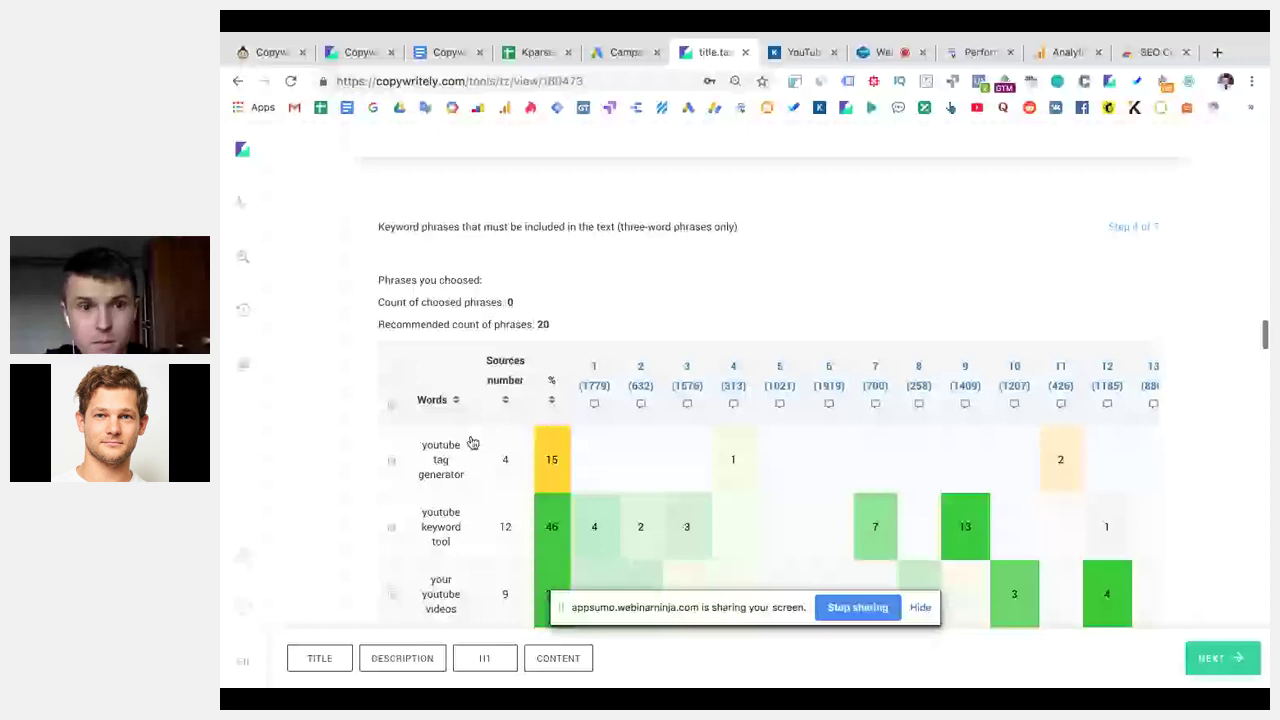
Add 'youtube tags' to the chosen key phrases.
scroll(472, 443, down, 2)
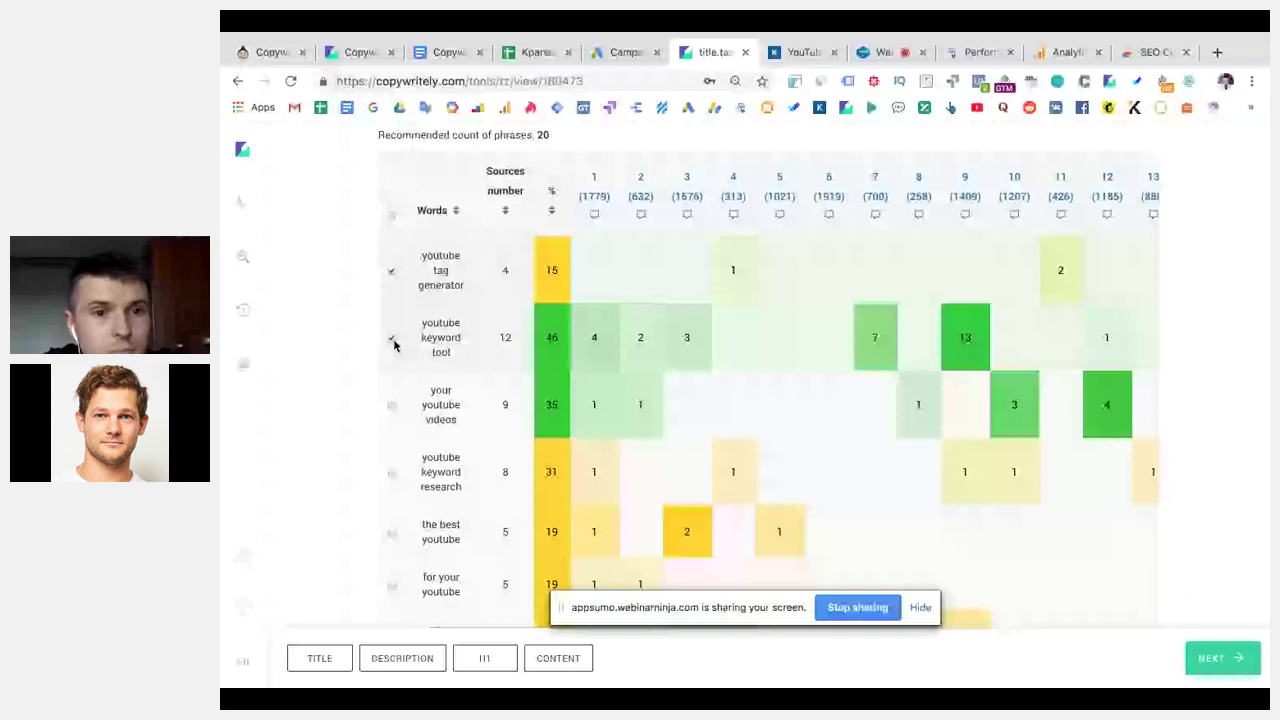
click(392, 339)
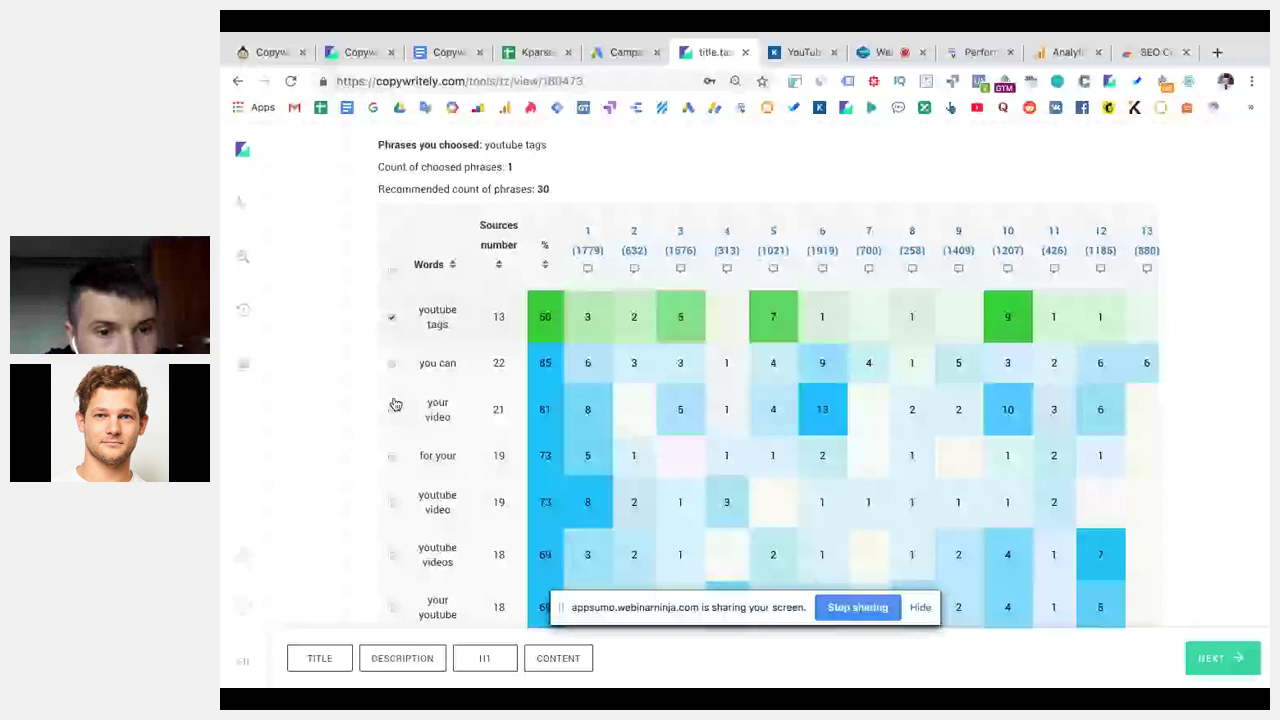
scroll(404, 515, down, 10)
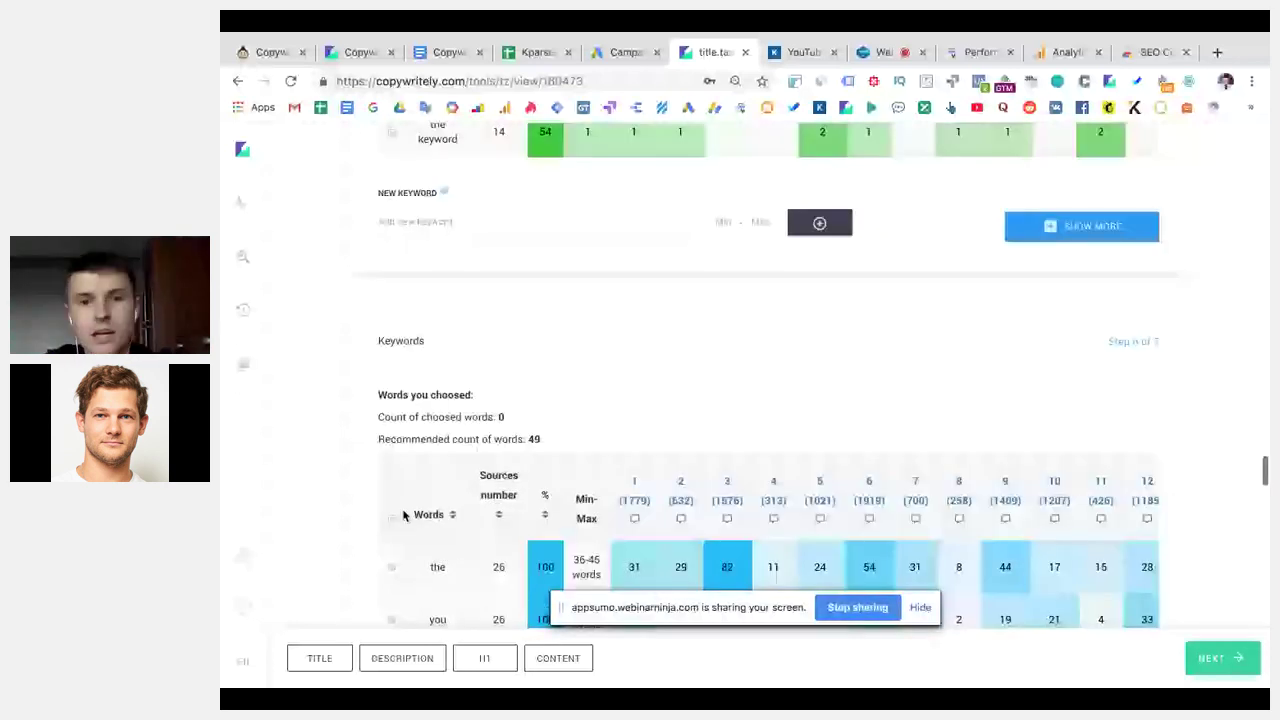
scroll(404, 515, down, 15)
scroll(677, 291, up, 1)
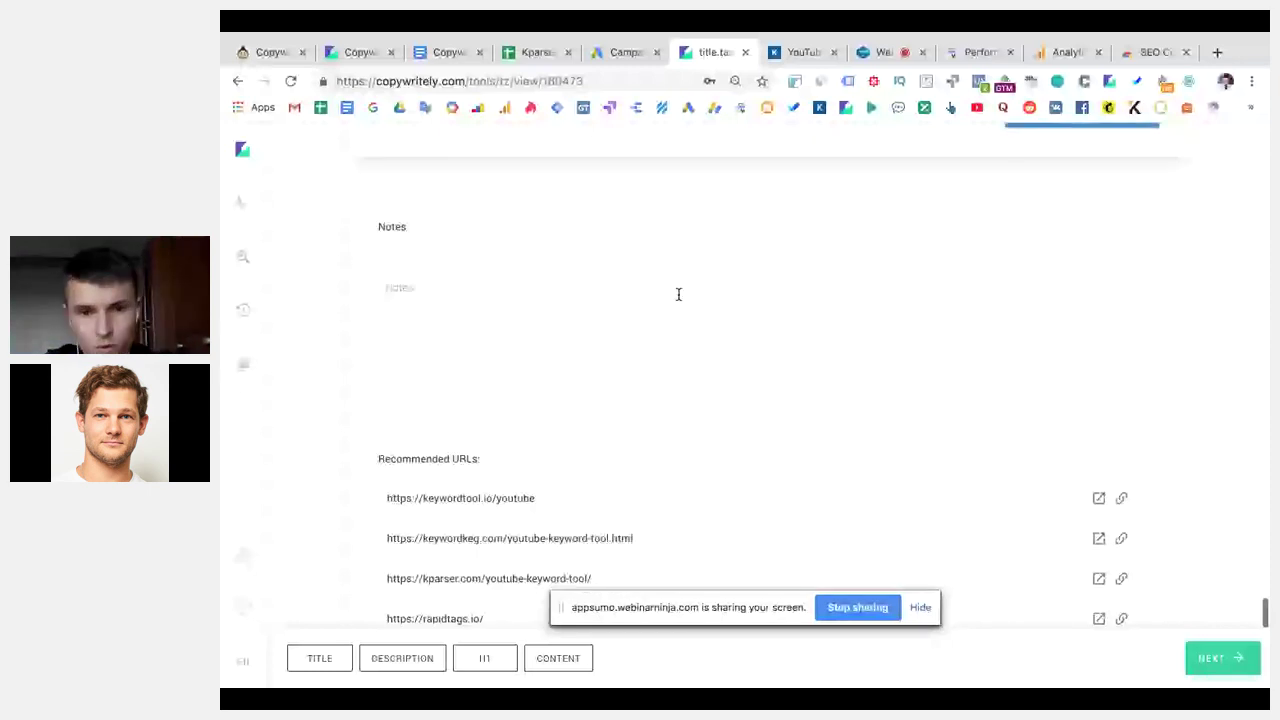
scroll(700, 400, up, 2)
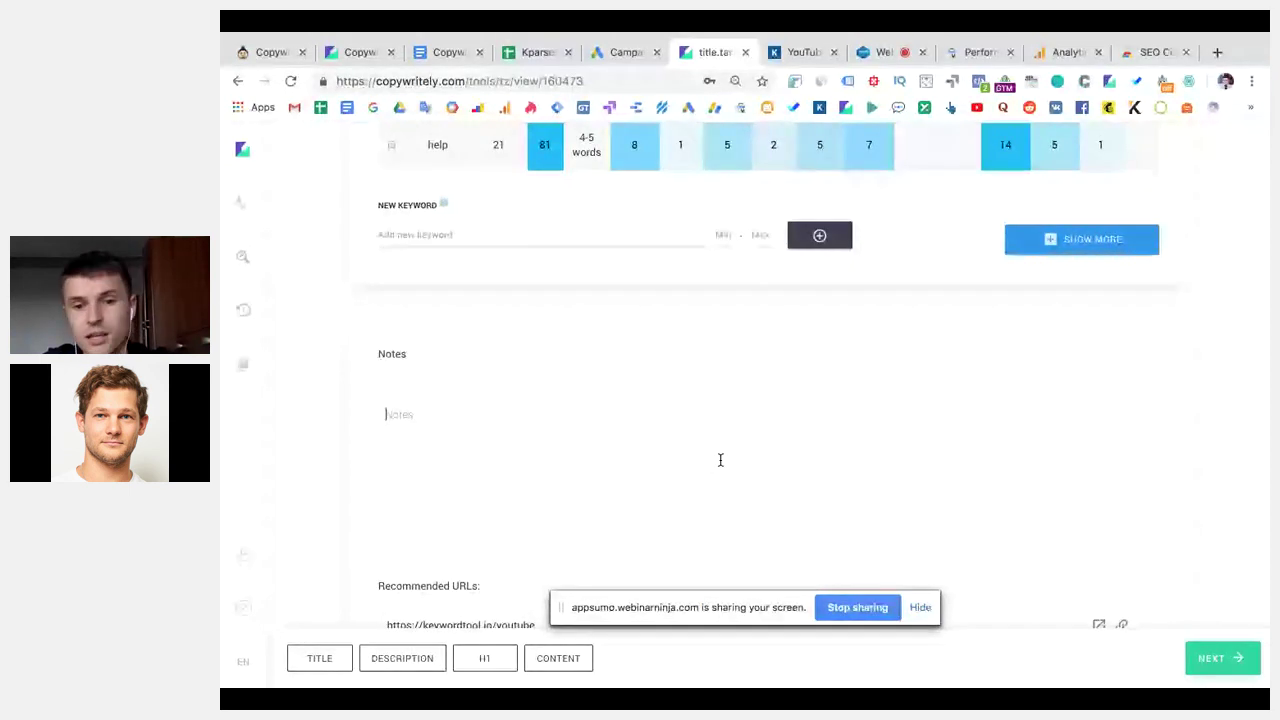
Write the note 'Some tips how to write a great copy to rank higher' in Notes.
text(Some tips h)
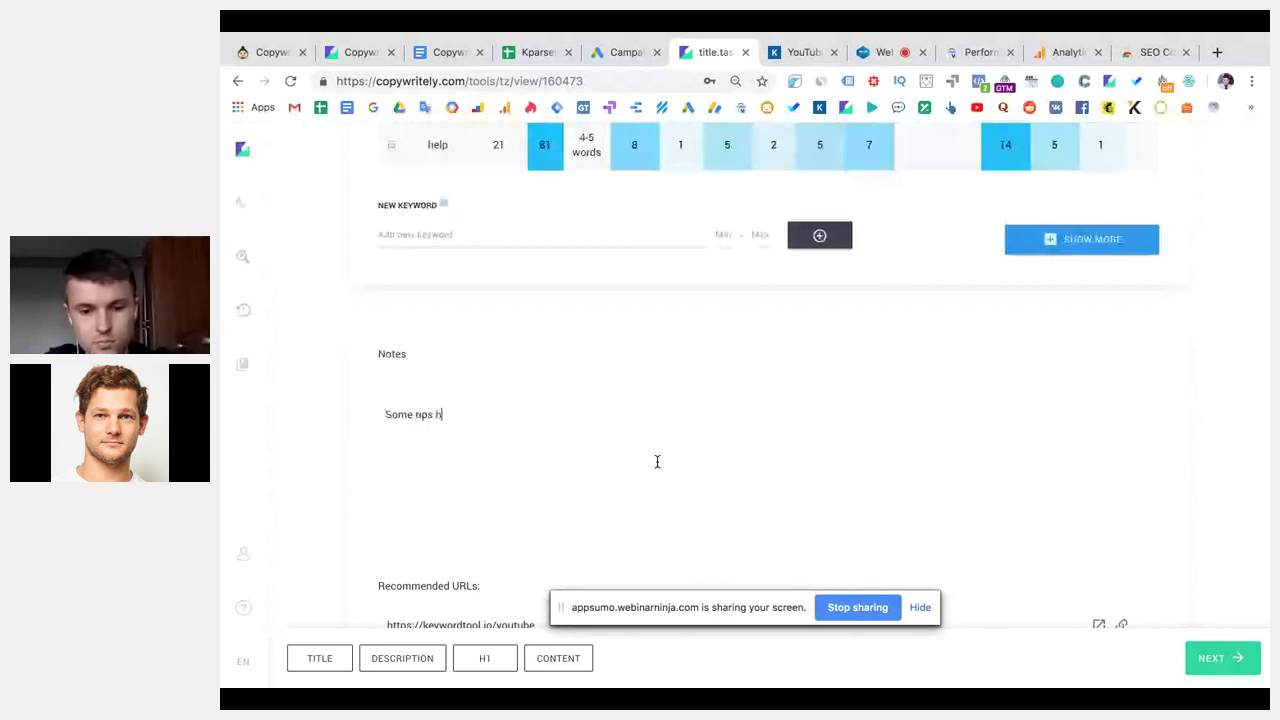
text(ow to write a great cop)
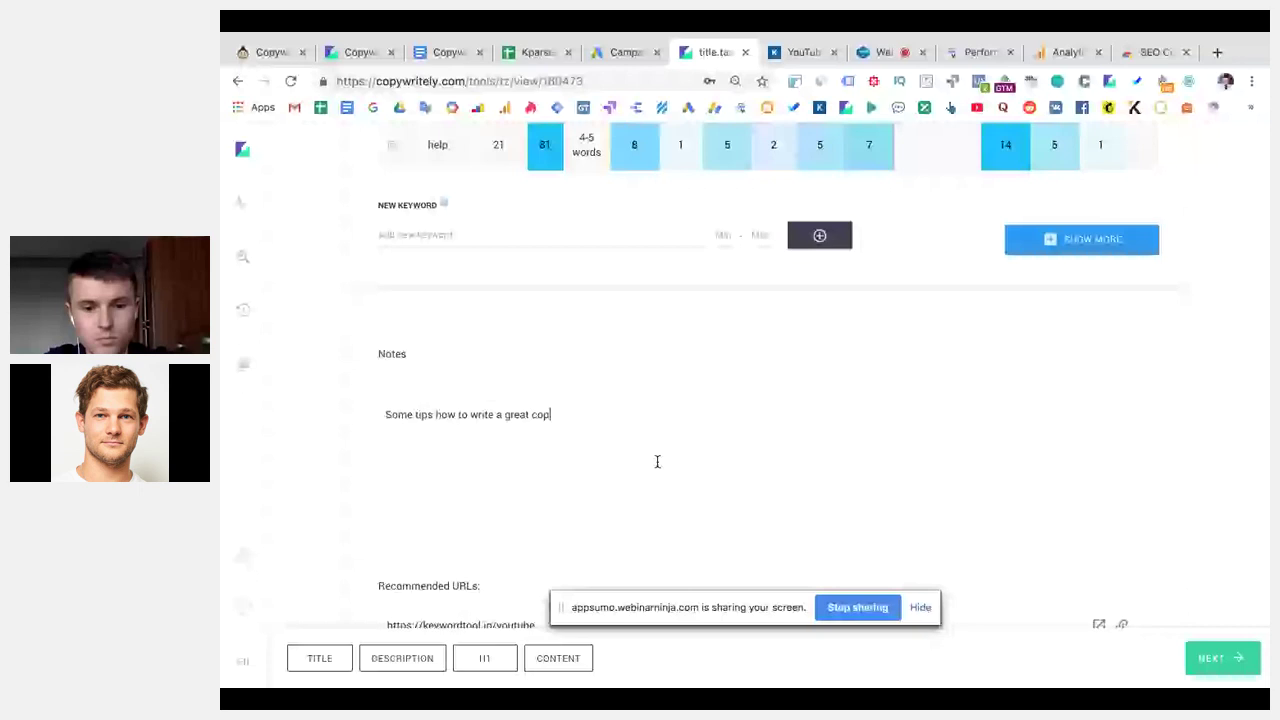
text(y to rank )
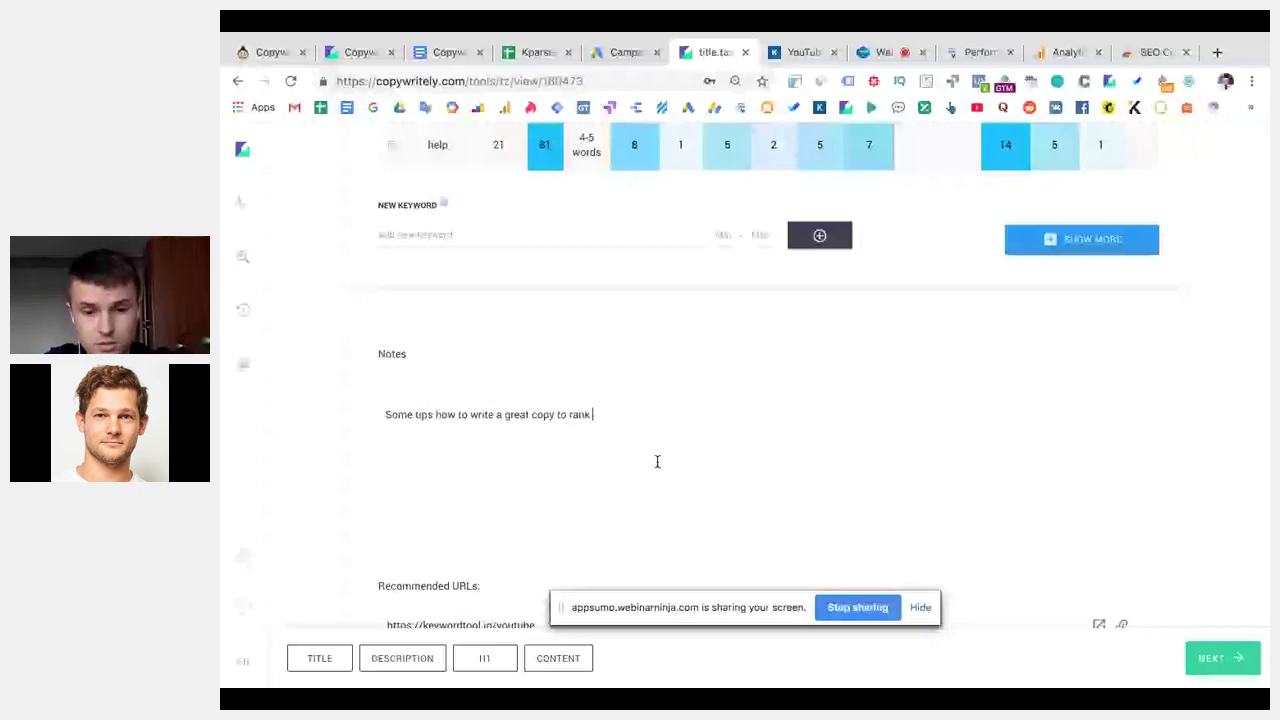
text(higher)
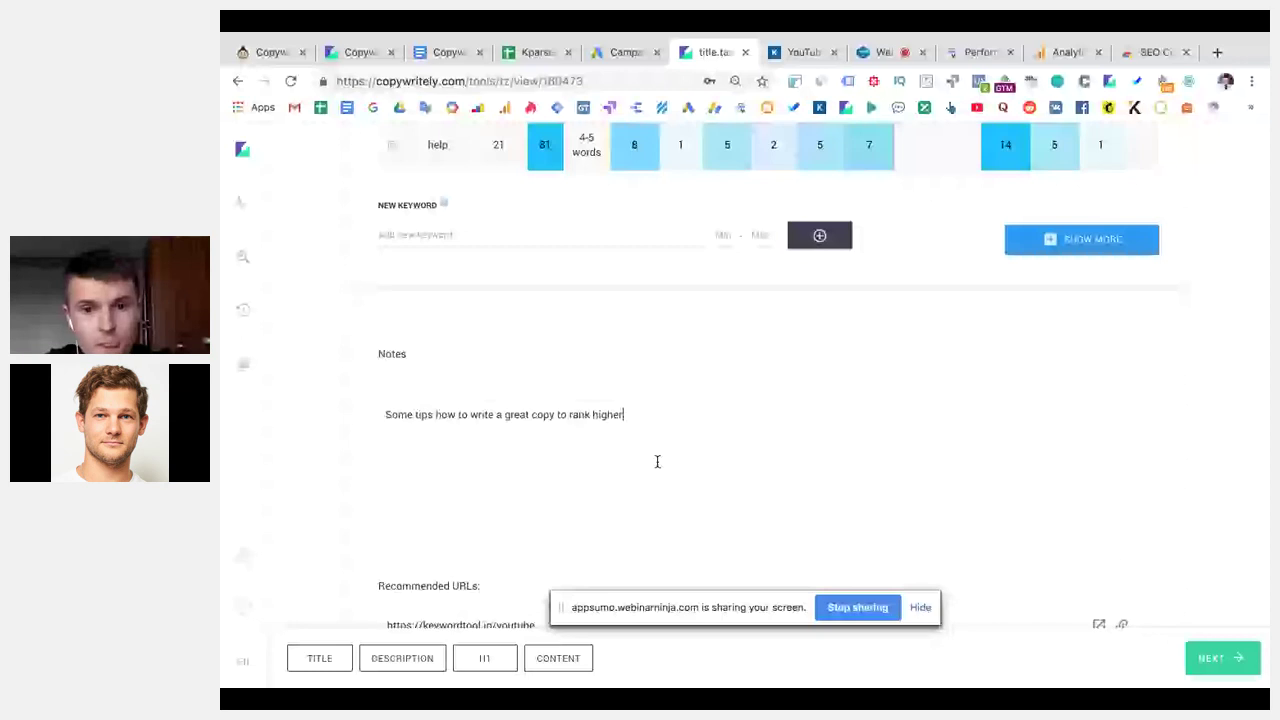
scroll(940, 560, down, 5)
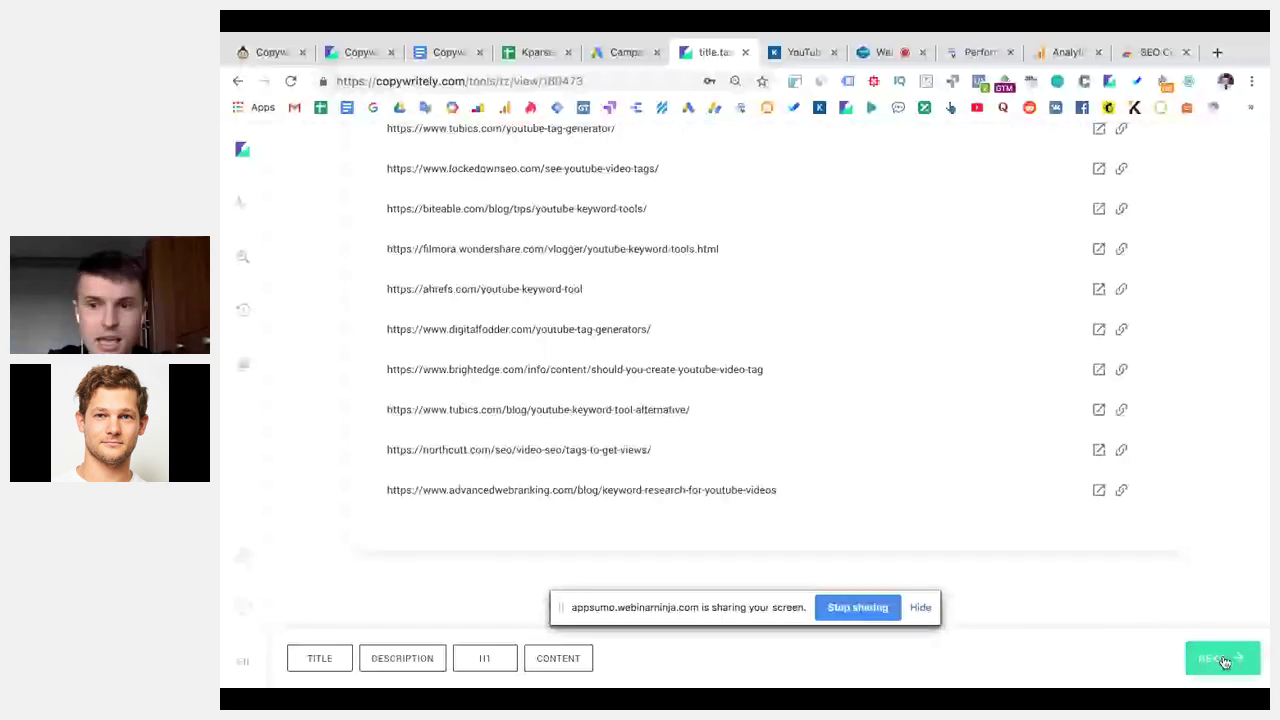
Preview the finished task and download it as 160473.docx.
click(1222, 659)
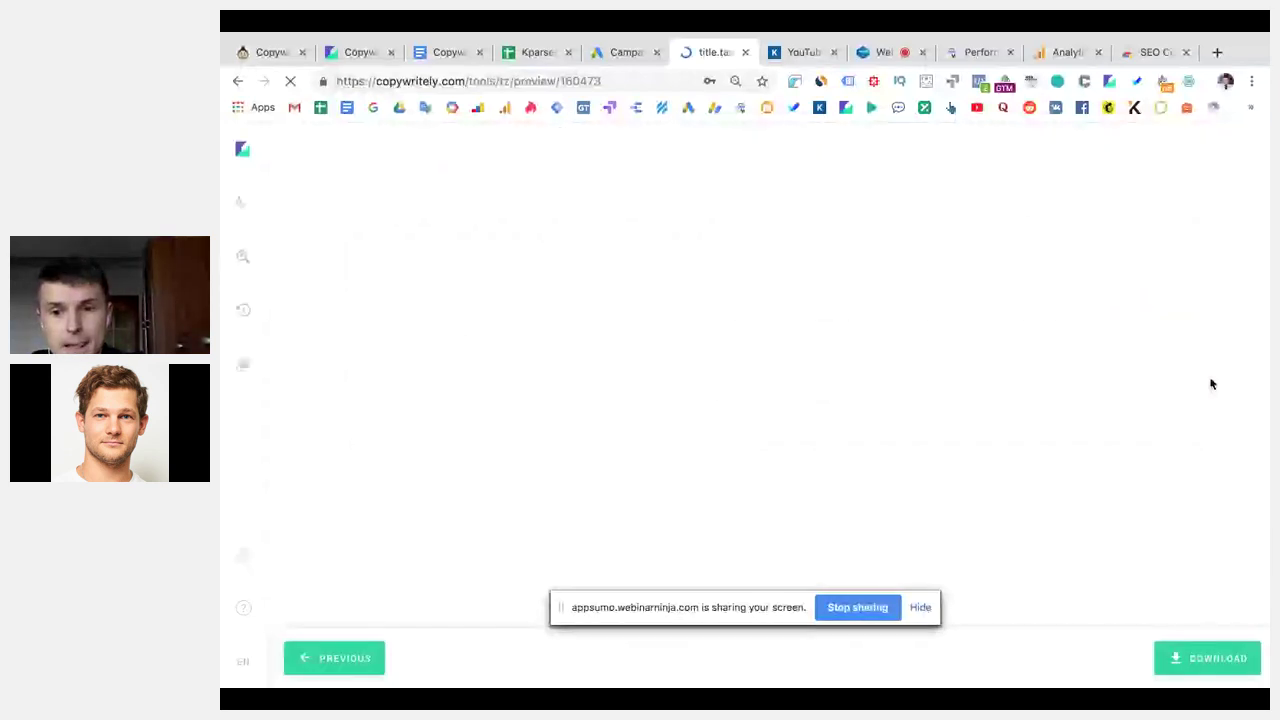
click(1186, 655)
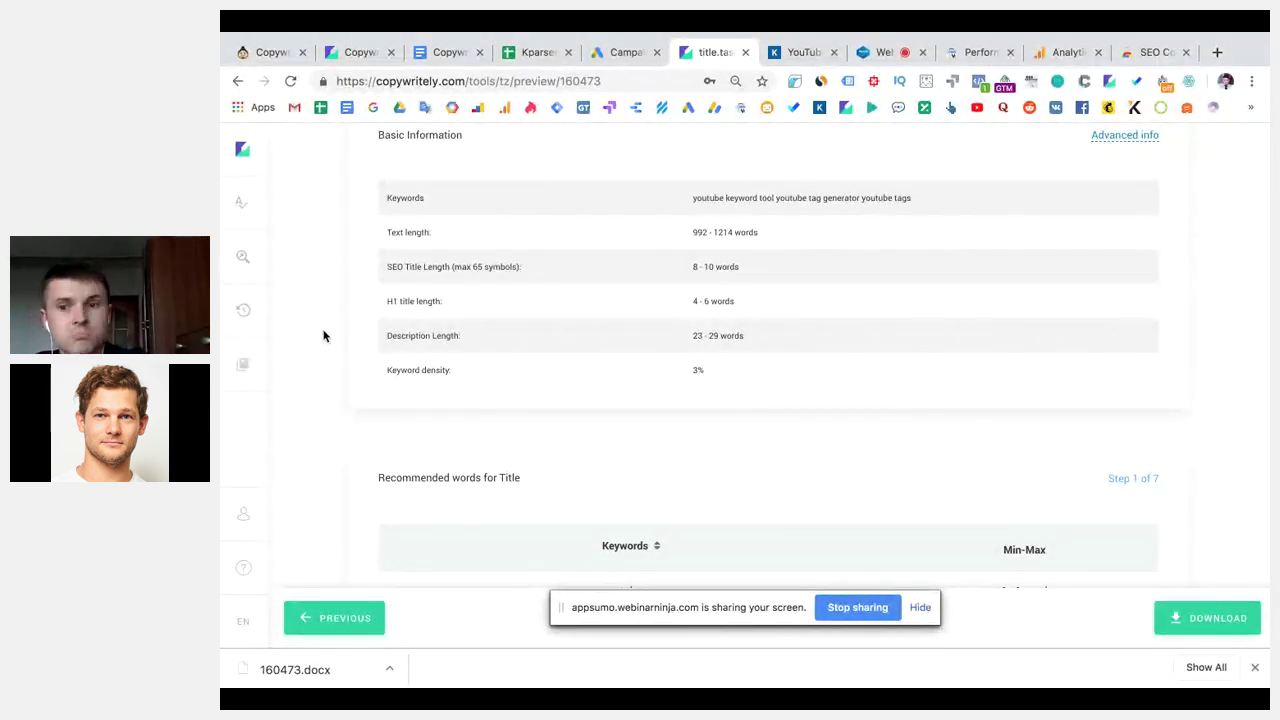
Browse the Document history of past checks, such as 'YouTube Keyword Tool' from 2019-07-09.
click(245, 313)
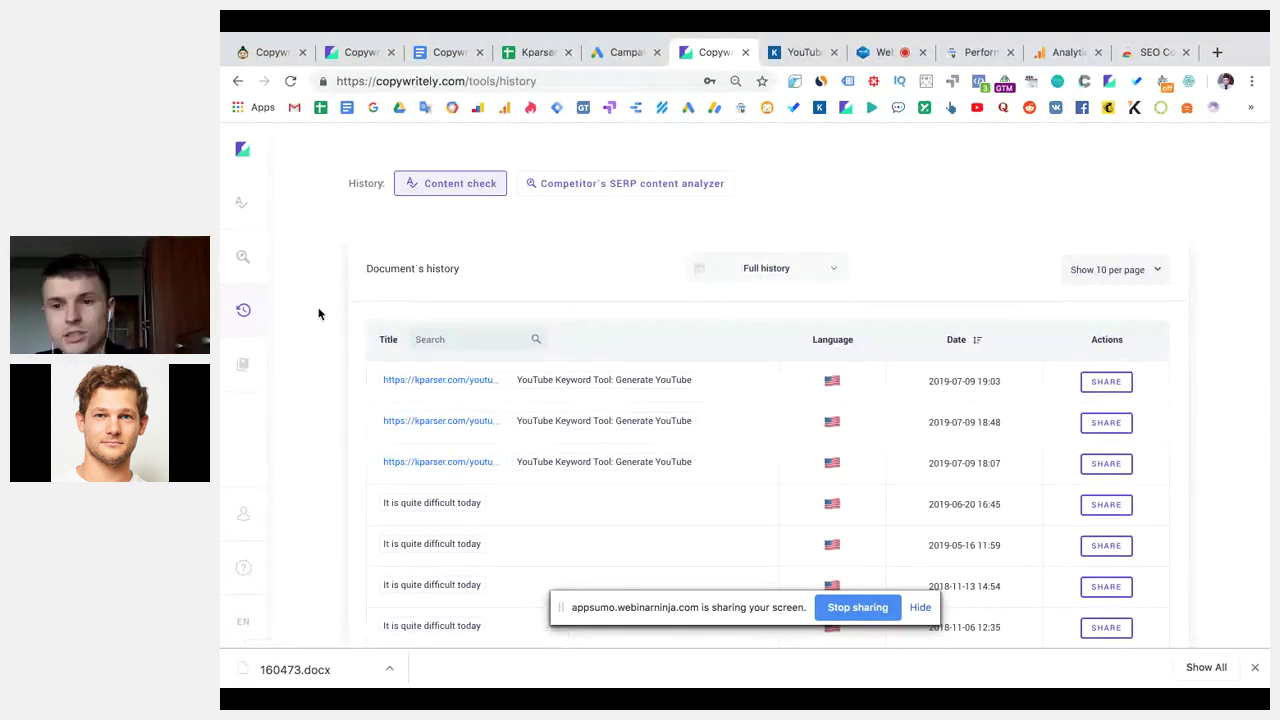
scroll(319, 314, down, 1)
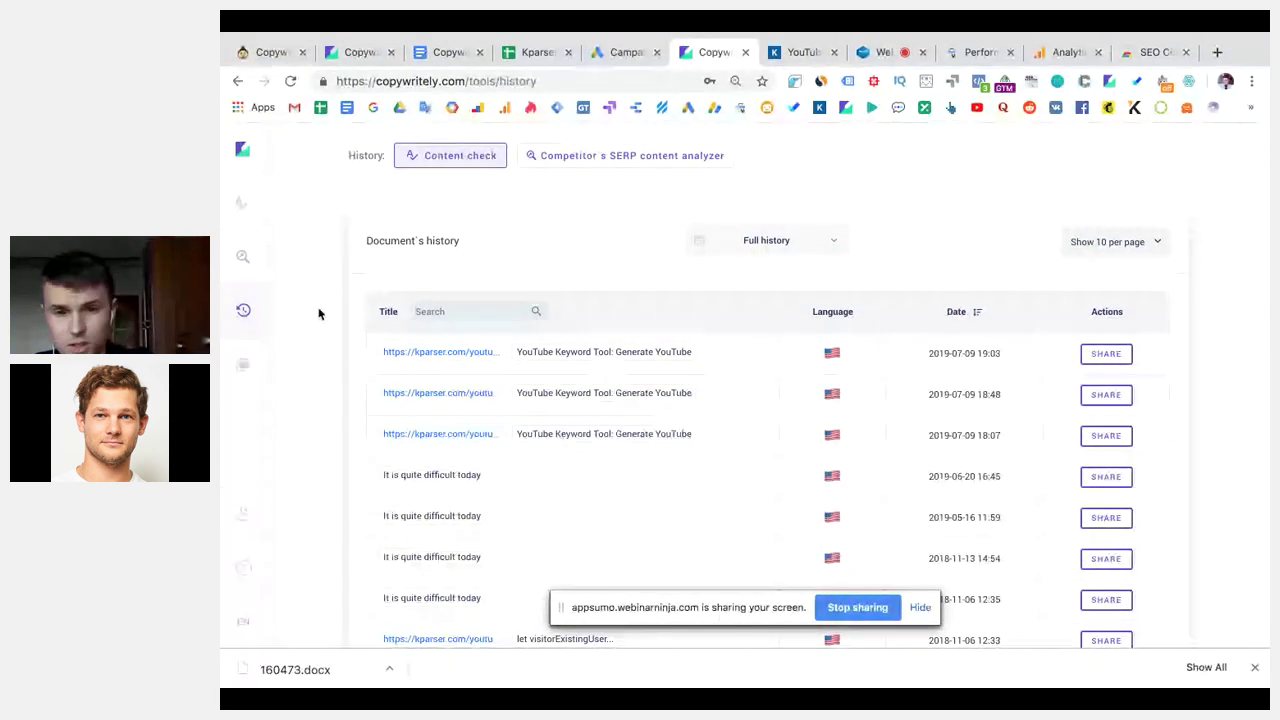
scroll(319, 314, up, 1)
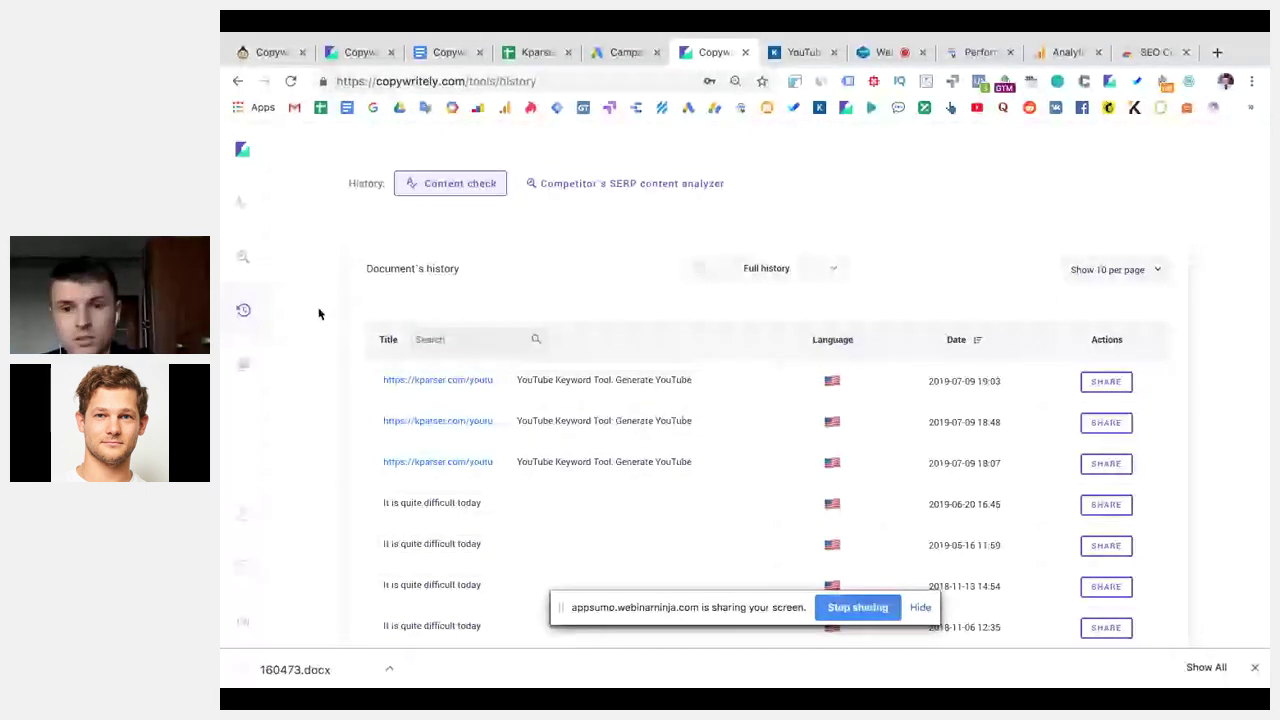
scroll(319, 314, down, 1)
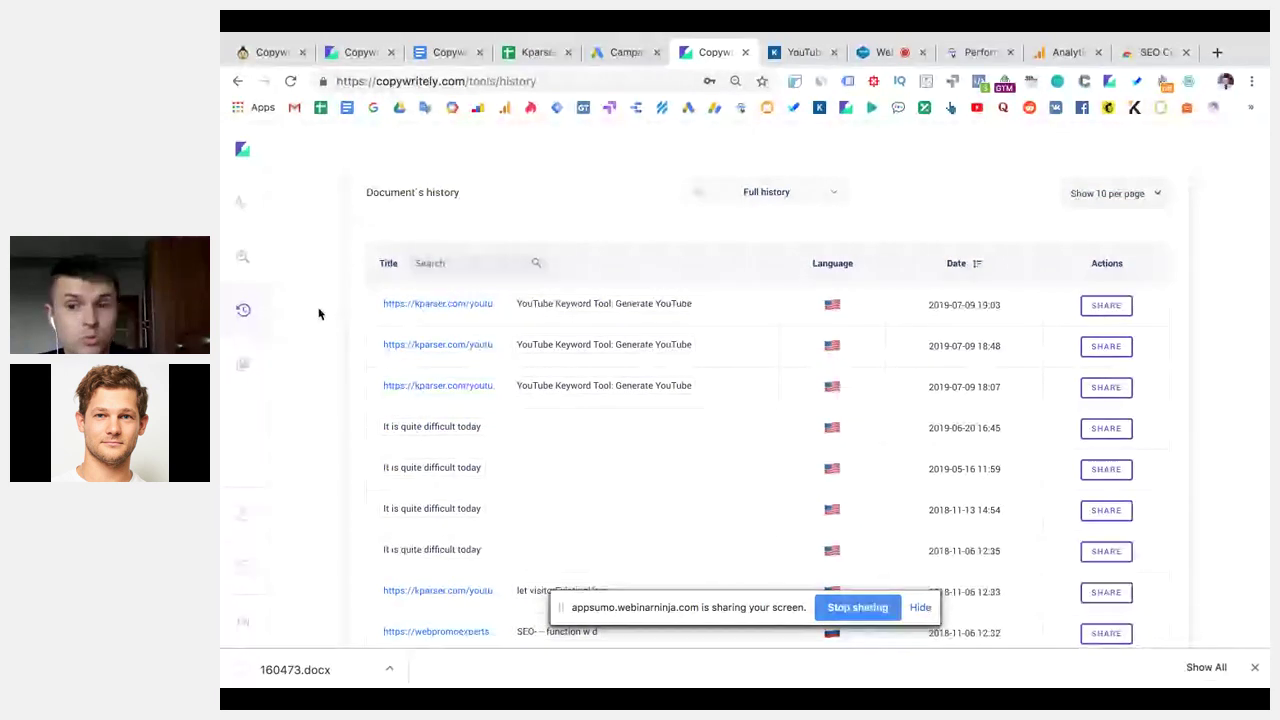
Get unique words (best, planner, videos, title) from the pasted YouTube keyword list, then return to the article check.
click(271, 365)
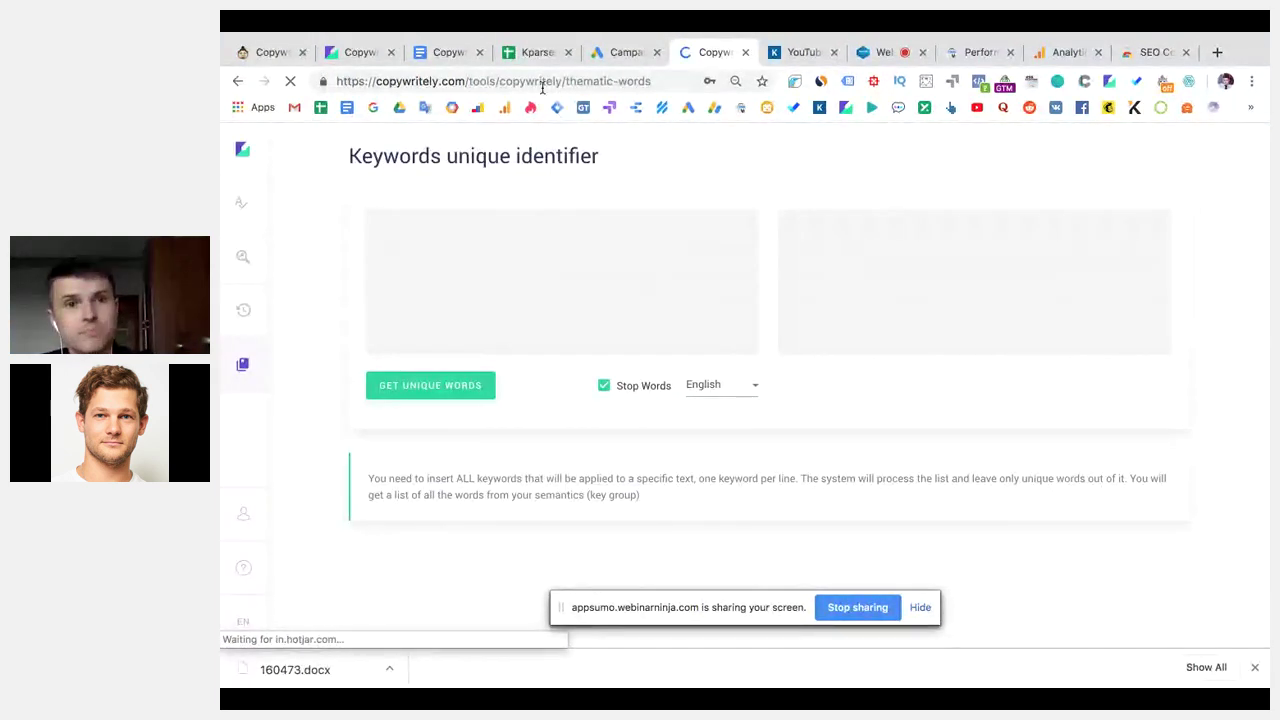
click(537, 52)
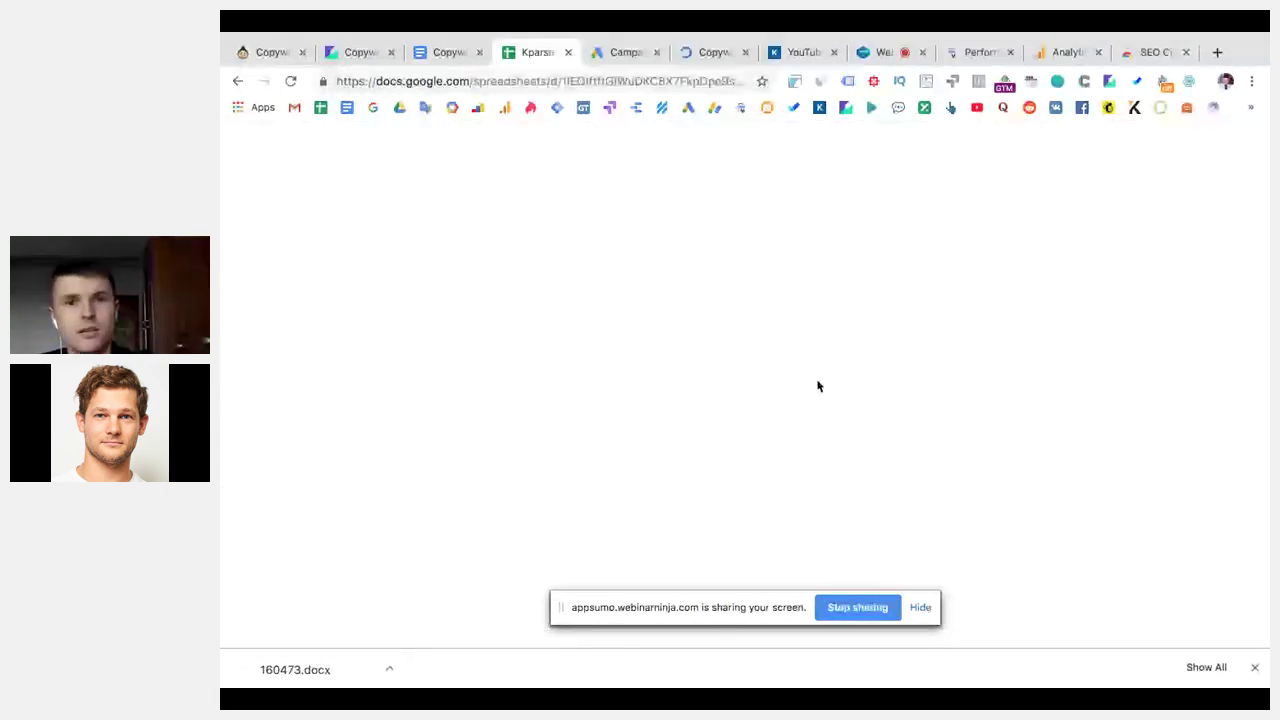
click(700, 55)
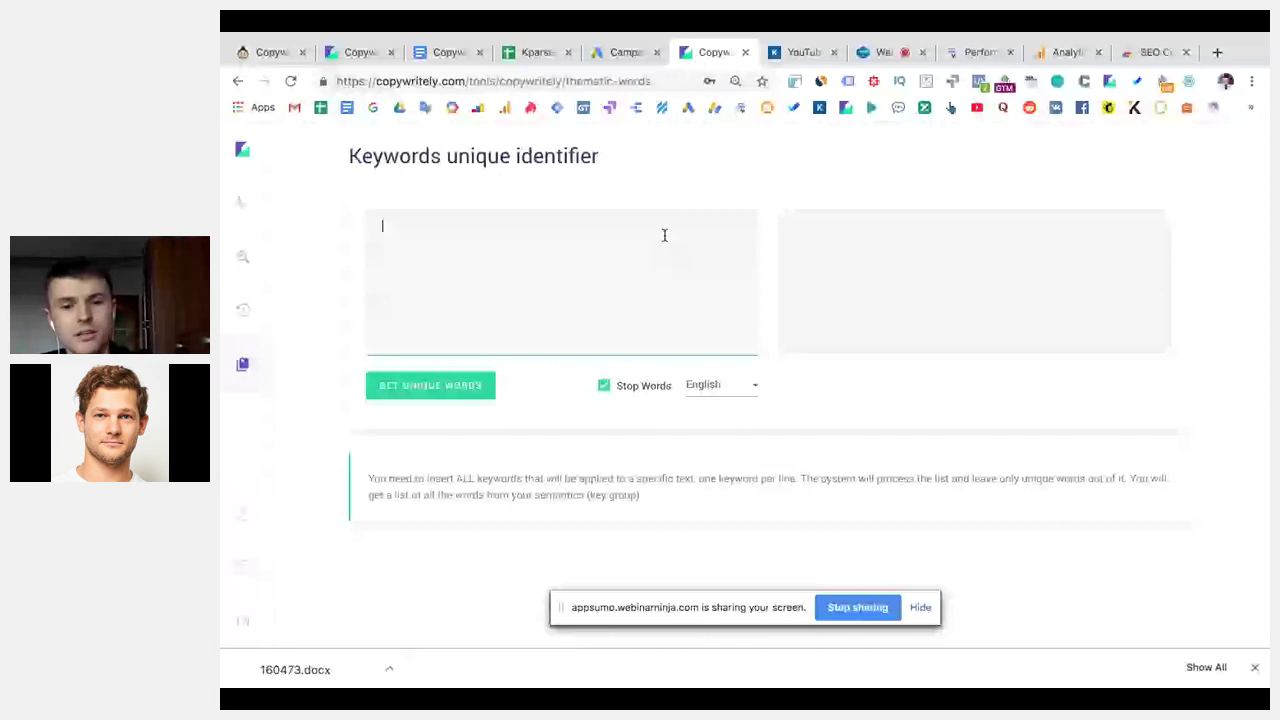
key(ctrl+v)
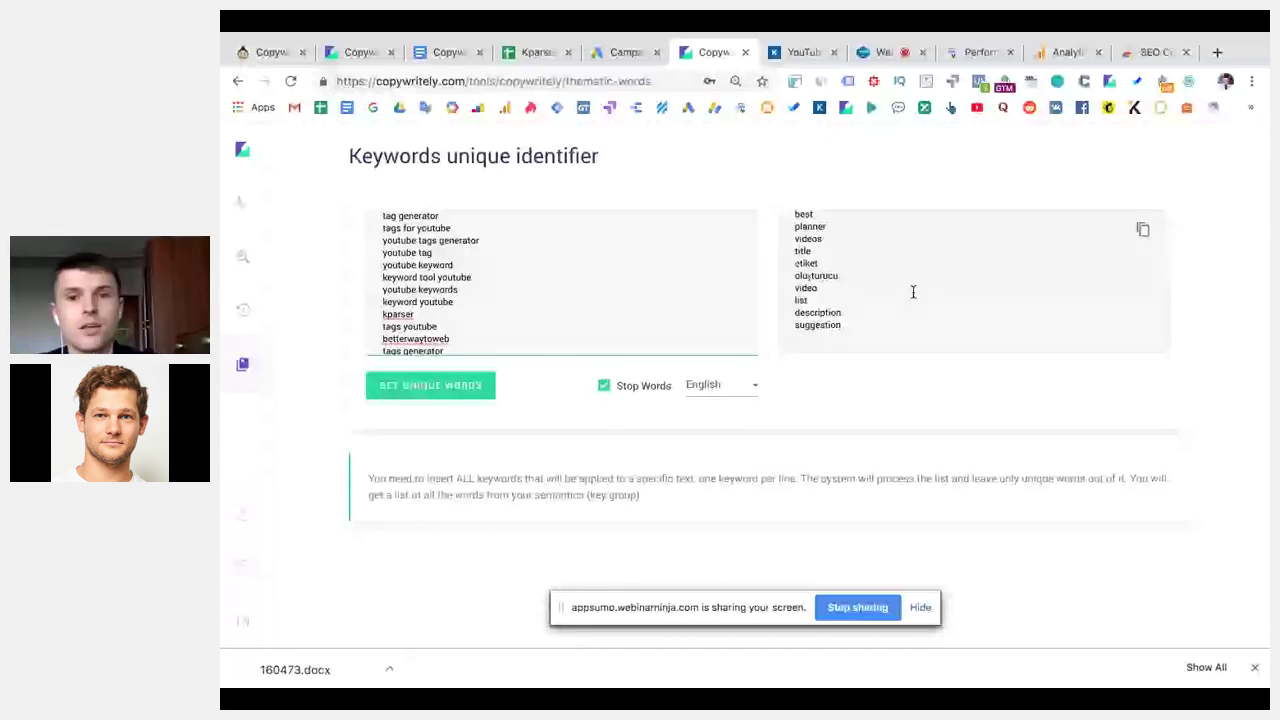
scroll(792, 227, up, 3)
drag(792, 227, 871, 417)
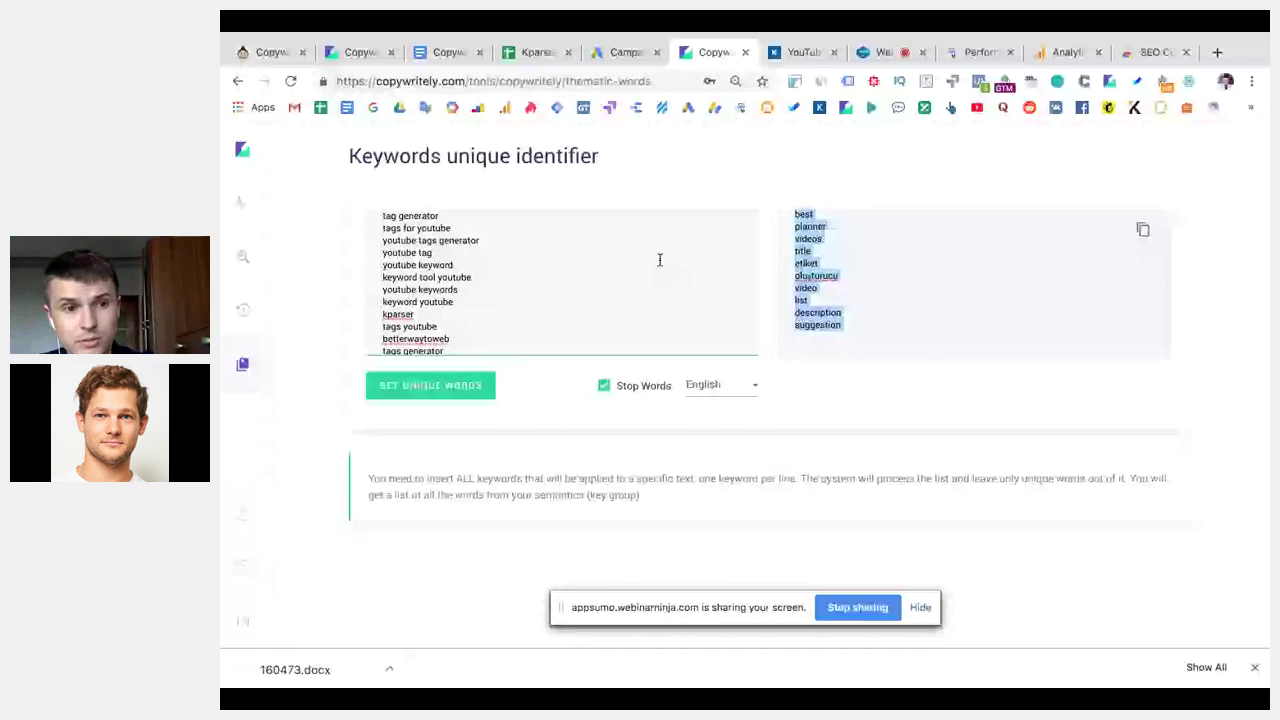
click(308, 293)
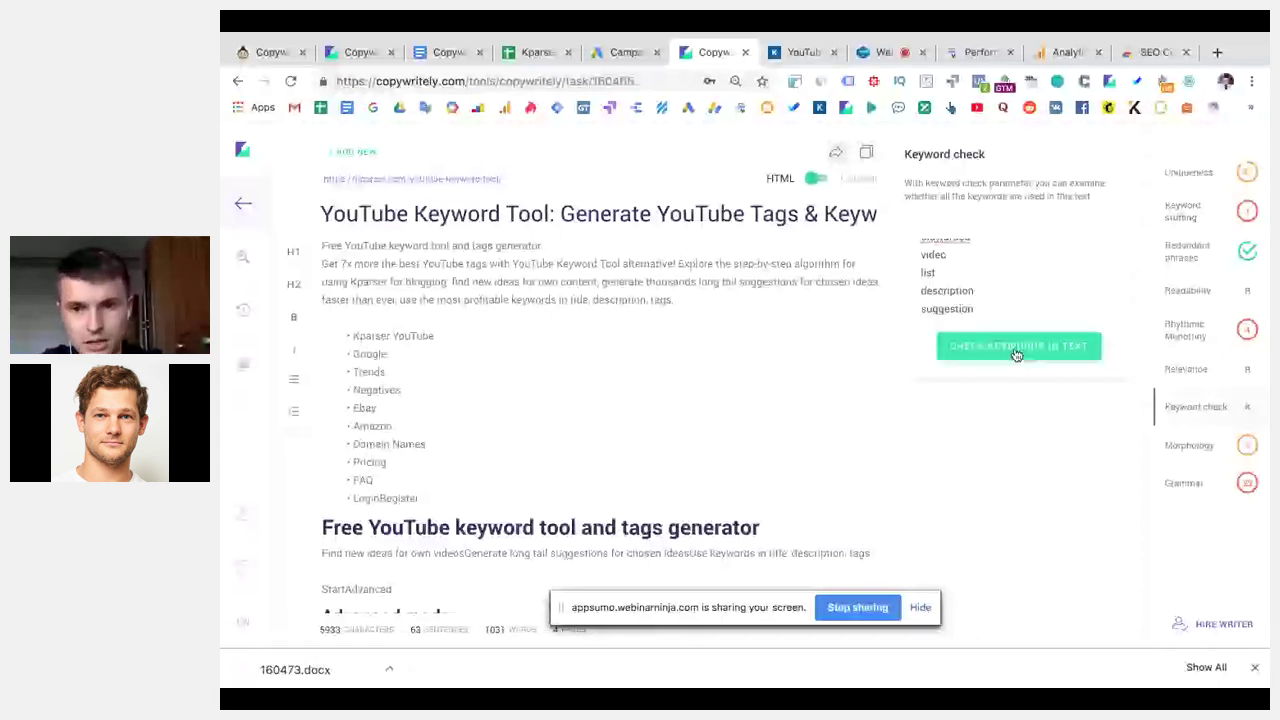
Review the article's keyword frequencies, then return to the WebinarNinja webinar chat.
click(1016, 347)
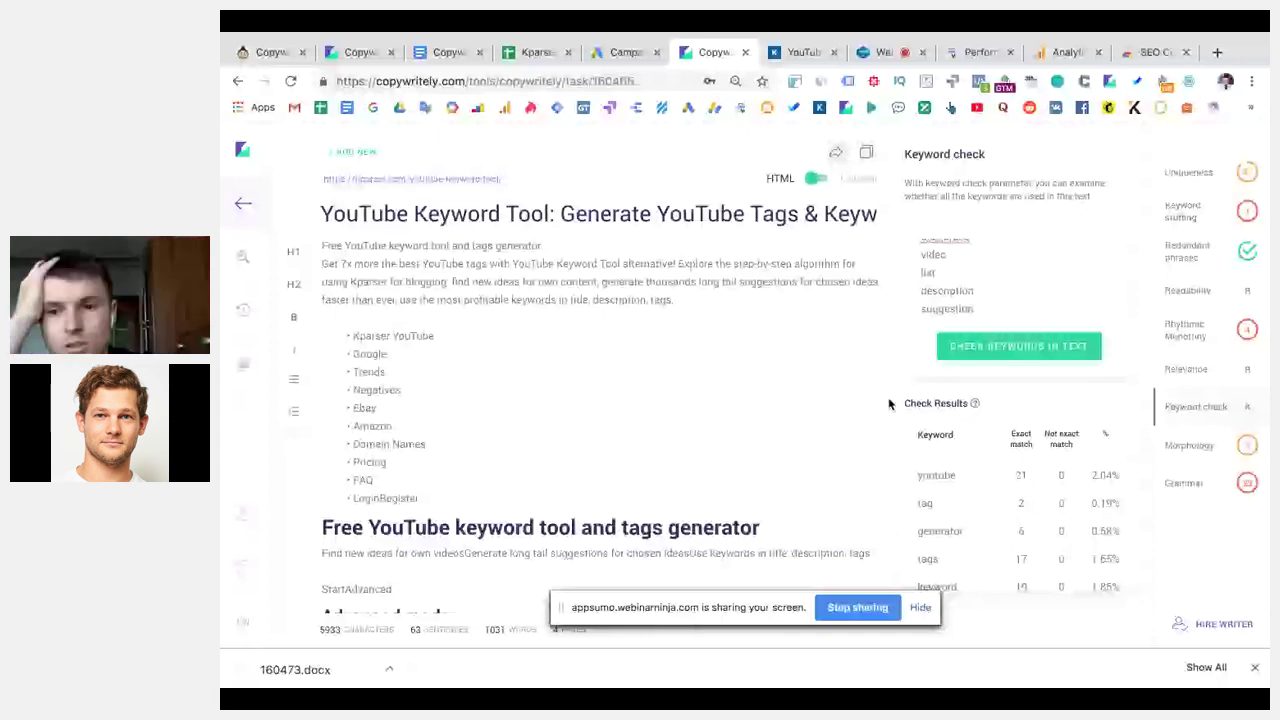
scroll(974, 512, down, 5)
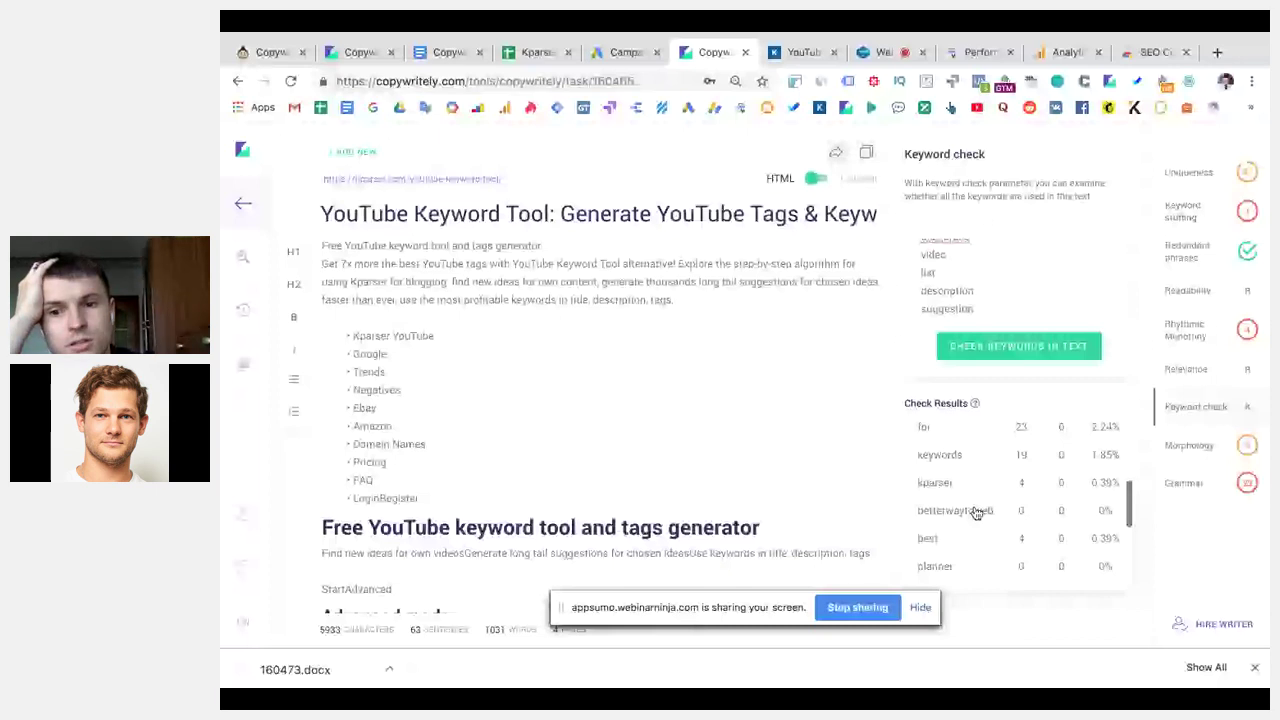
scroll(983, 518, down, 1)
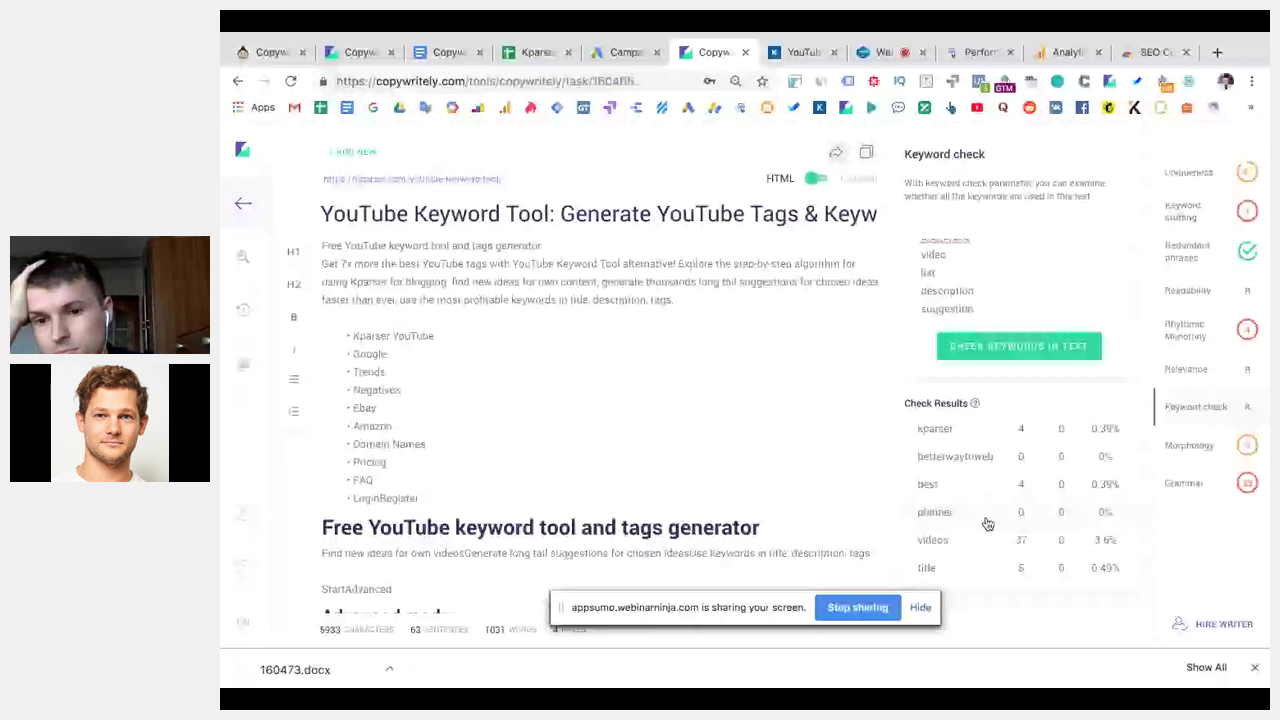
scroll(987, 524, down, 2)
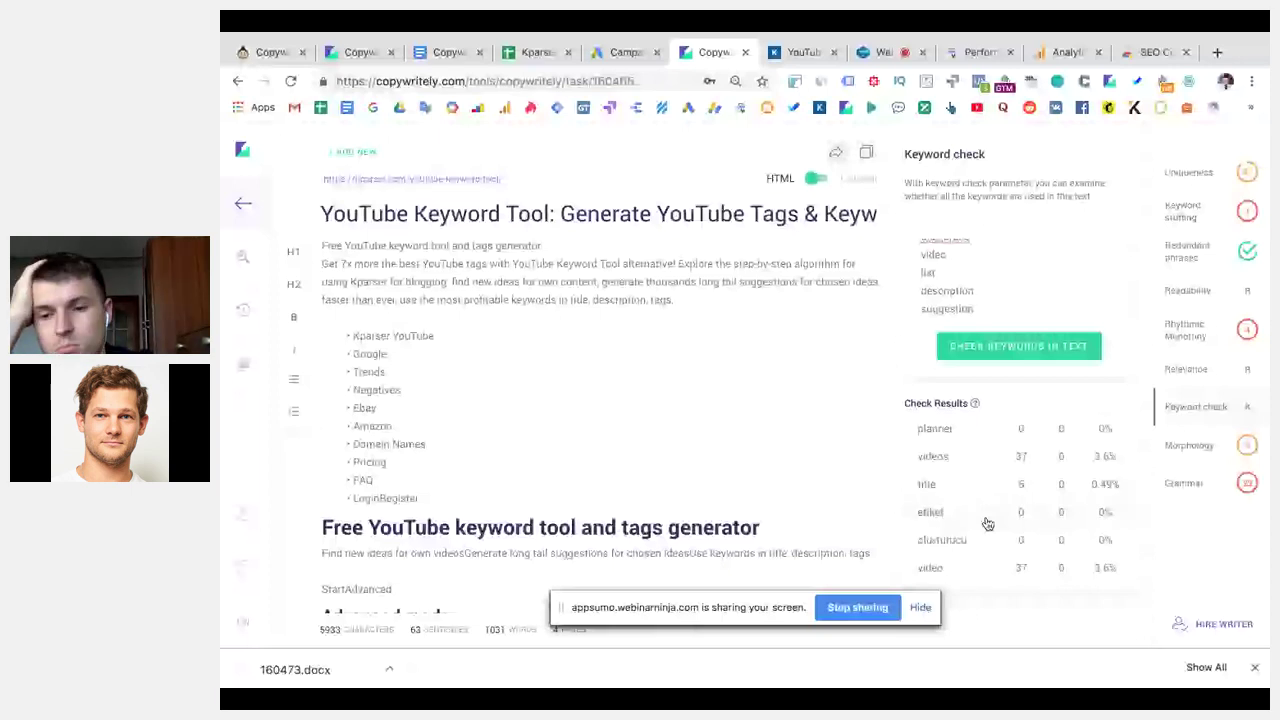
click(872, 56)
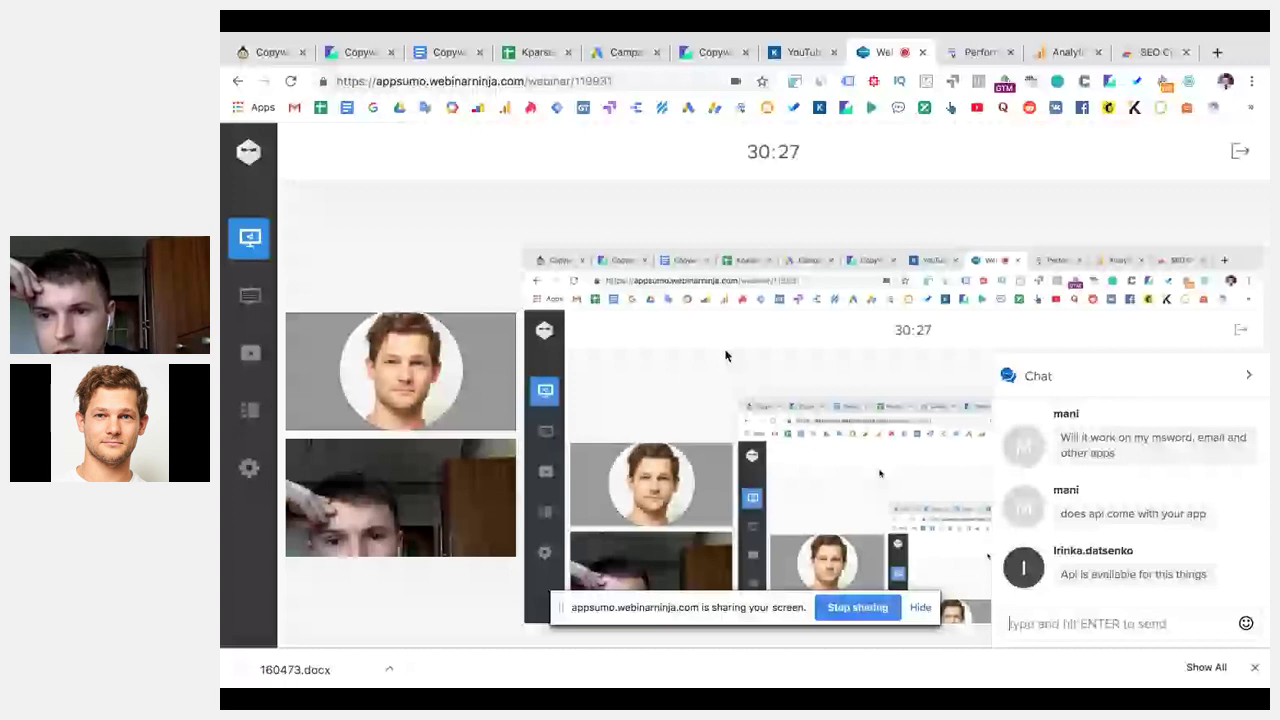
Read the chat questions, then show the Copywritely Webinar Extended doc's '2. Use cases' list.
scroll(1018, 441, up, 1)
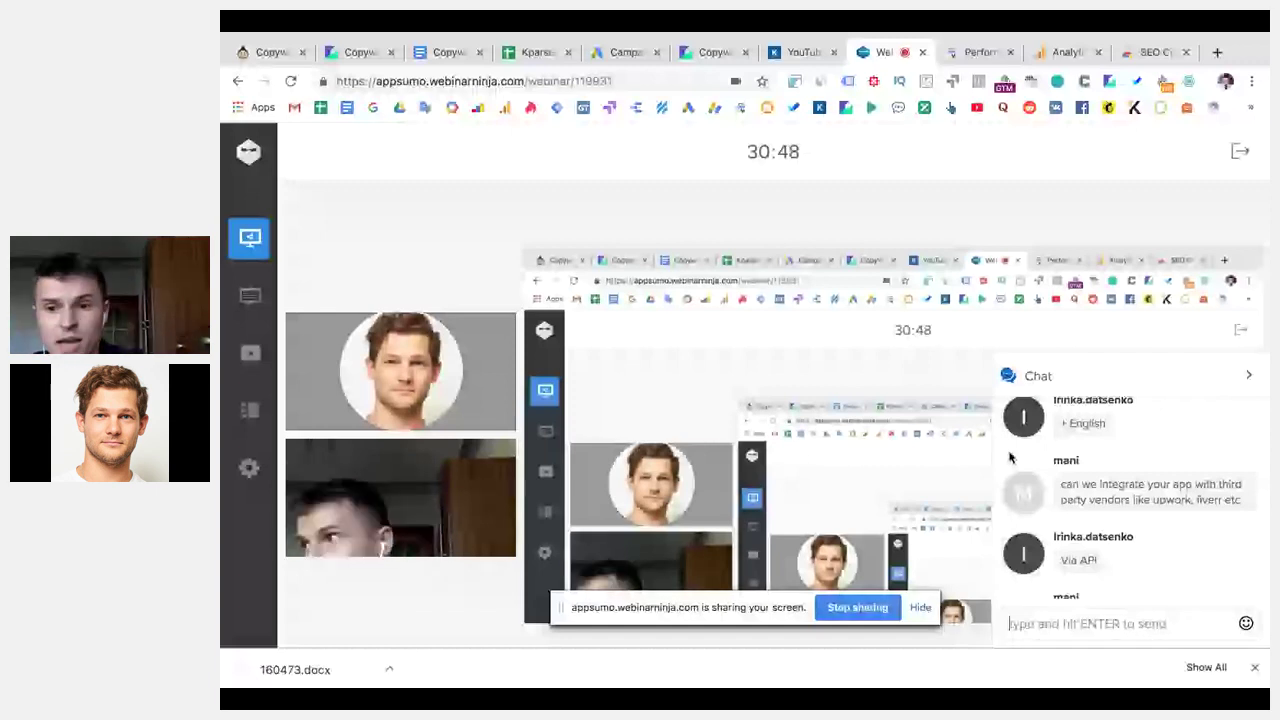
click(448, 52)
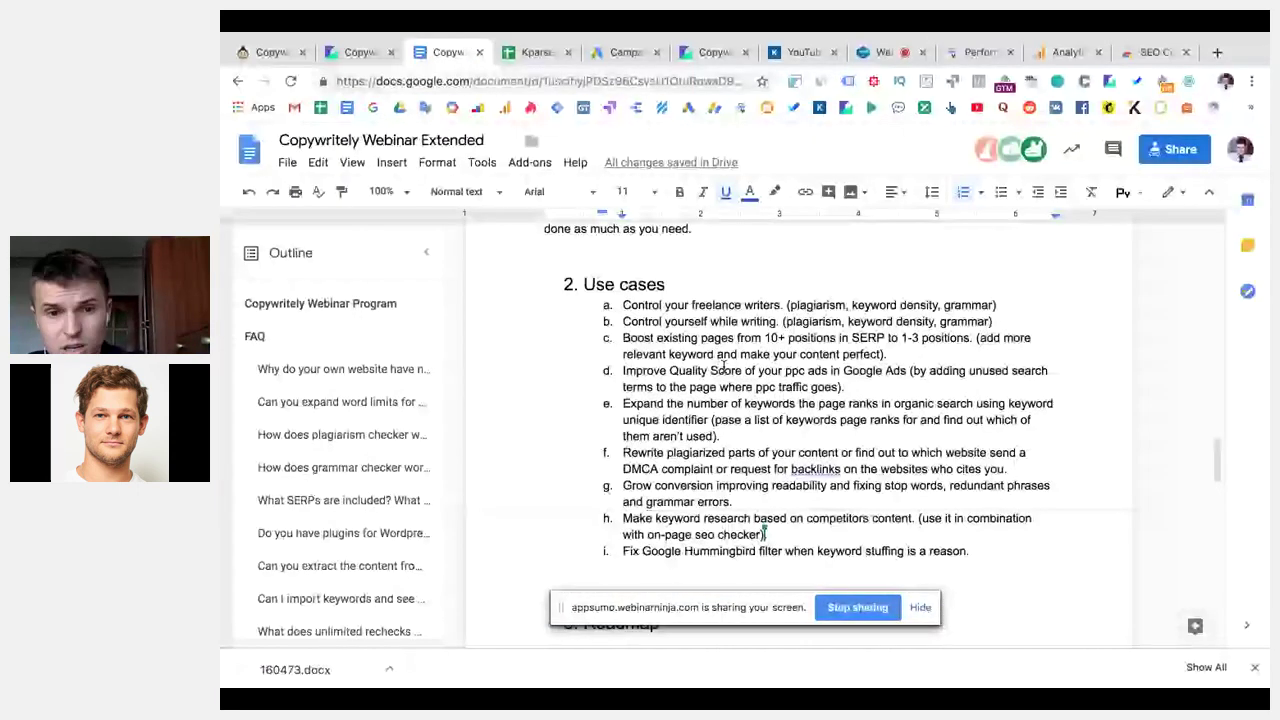
Scroll the doc to the Roadmap list, then return to the WebinarNinja webinar chat.
scroll(763, 528, down, 5)
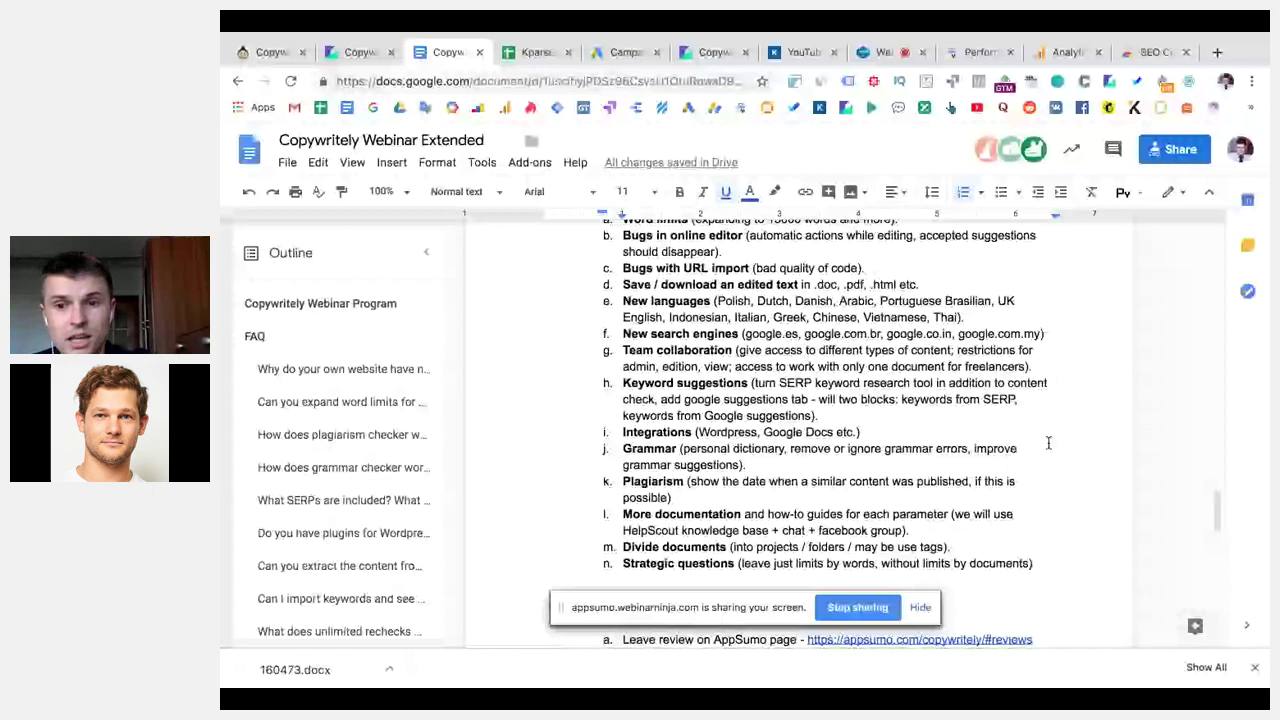
key(ctrl+8)
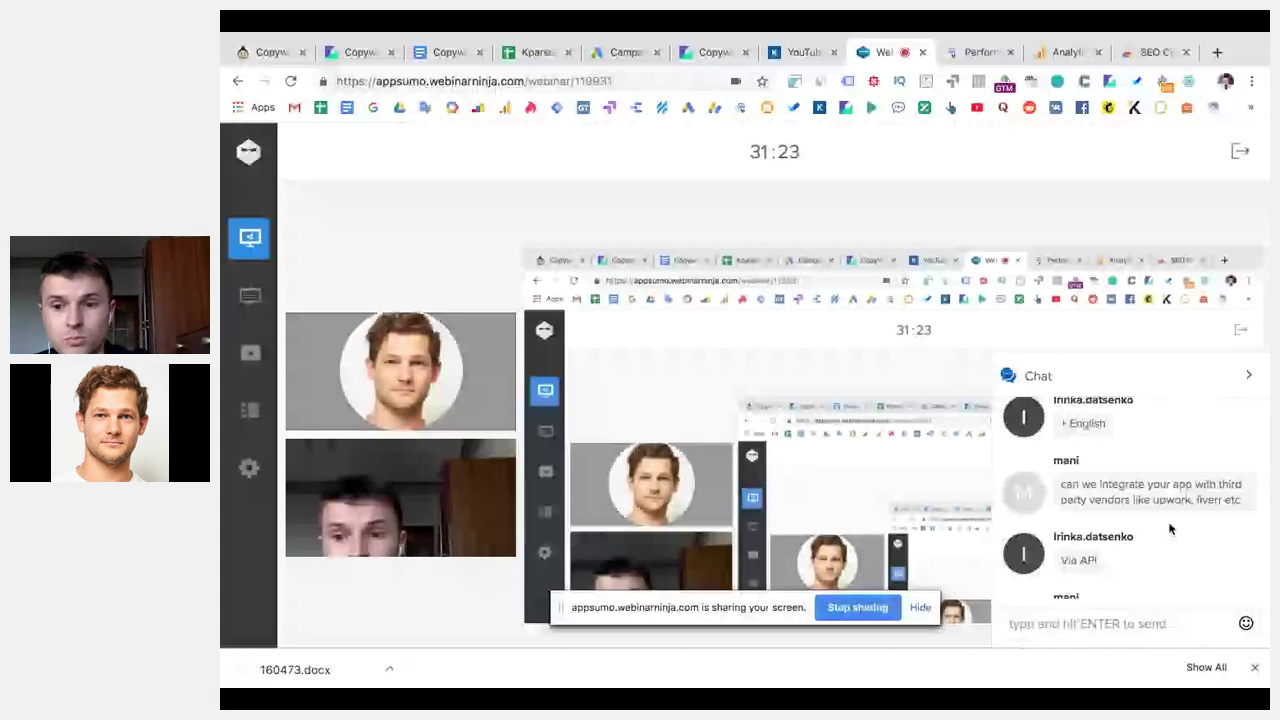
Scroll the webinar chat down to the question about exporting content to Markdown.
scroll(1170, 529, down, 3)
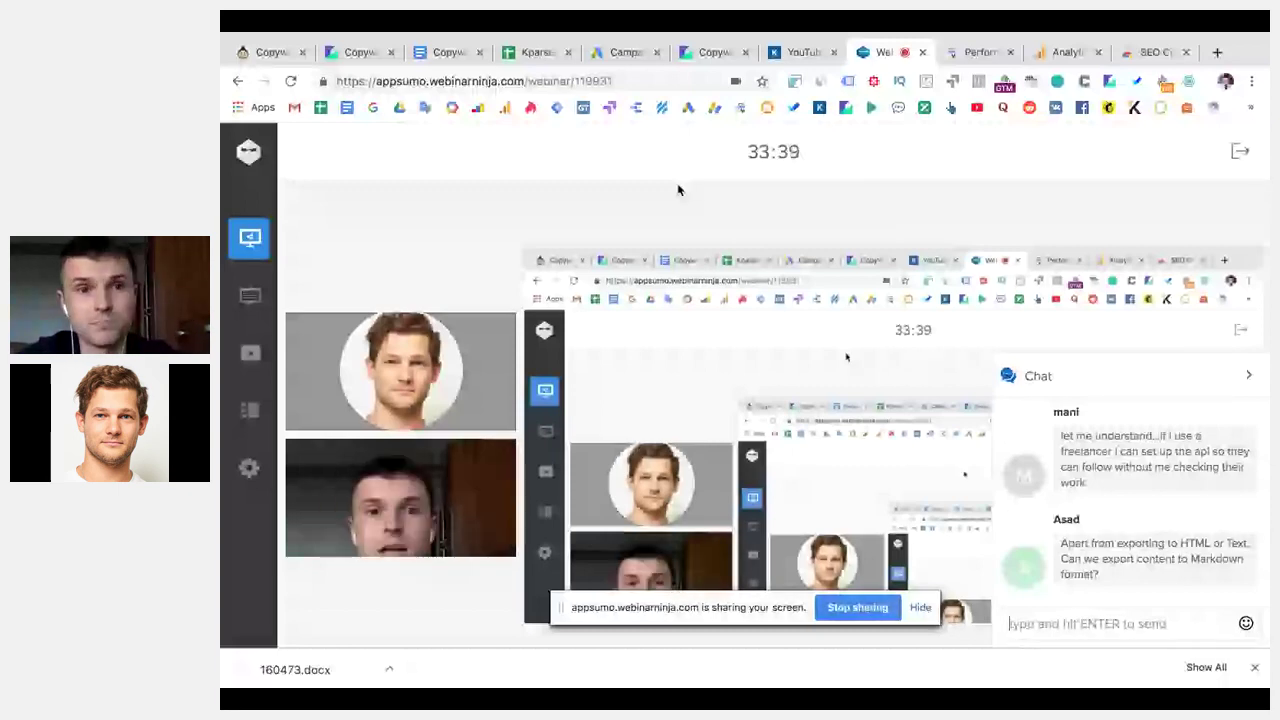
Present the doc's Roadmap section, then show the SEO Content Checker extension's store page.
click(435, 55)
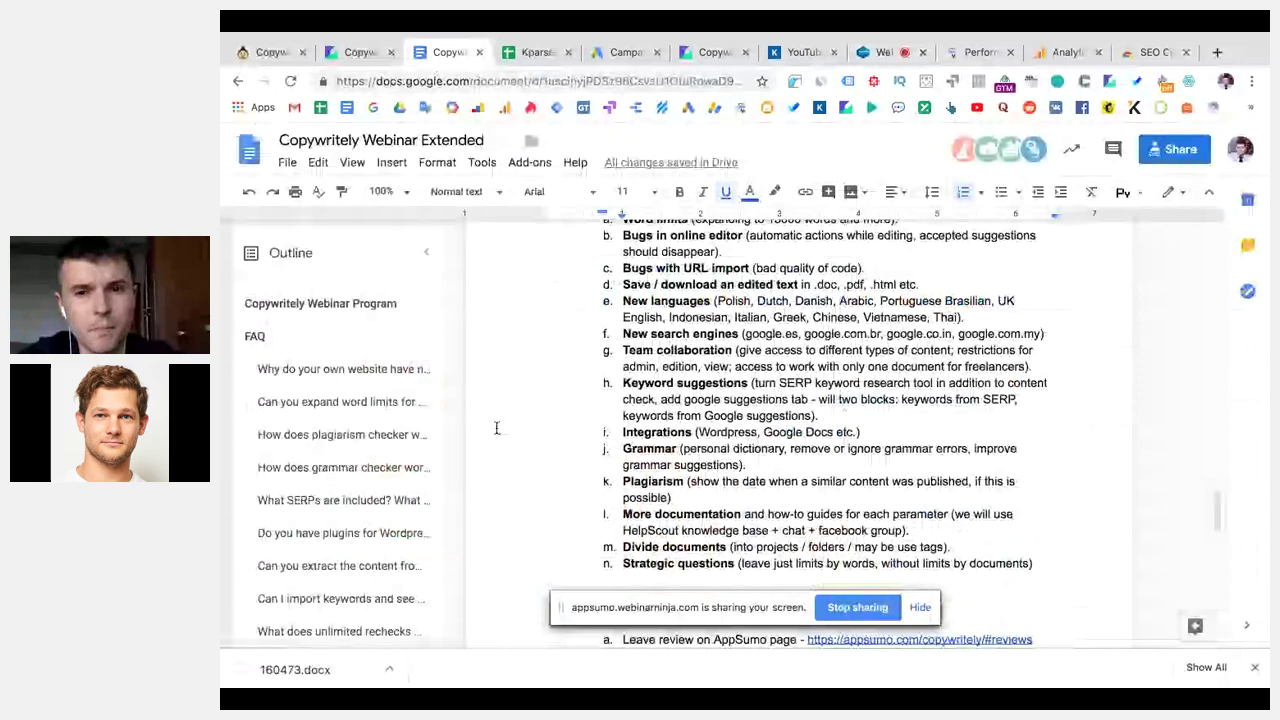
scroll(524, 356, up, 2)
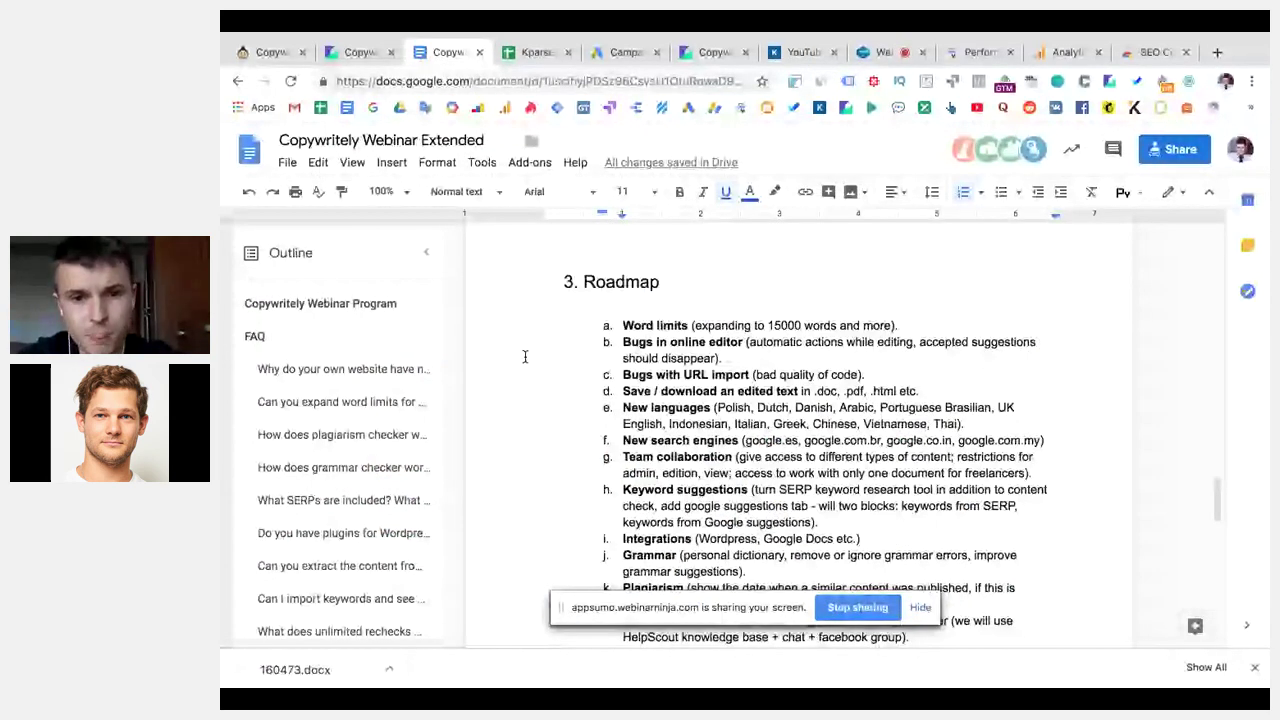
scroll(524, 356, down, 1)
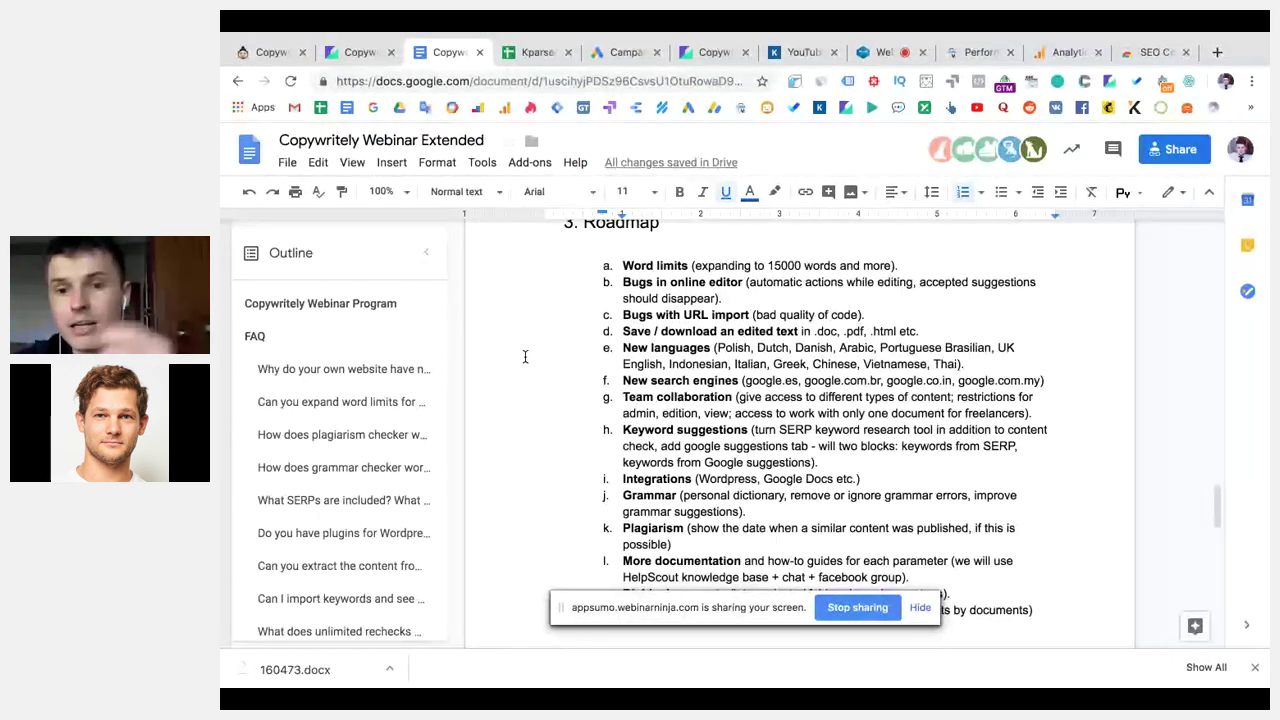
scroll(525, 356, down, 1)
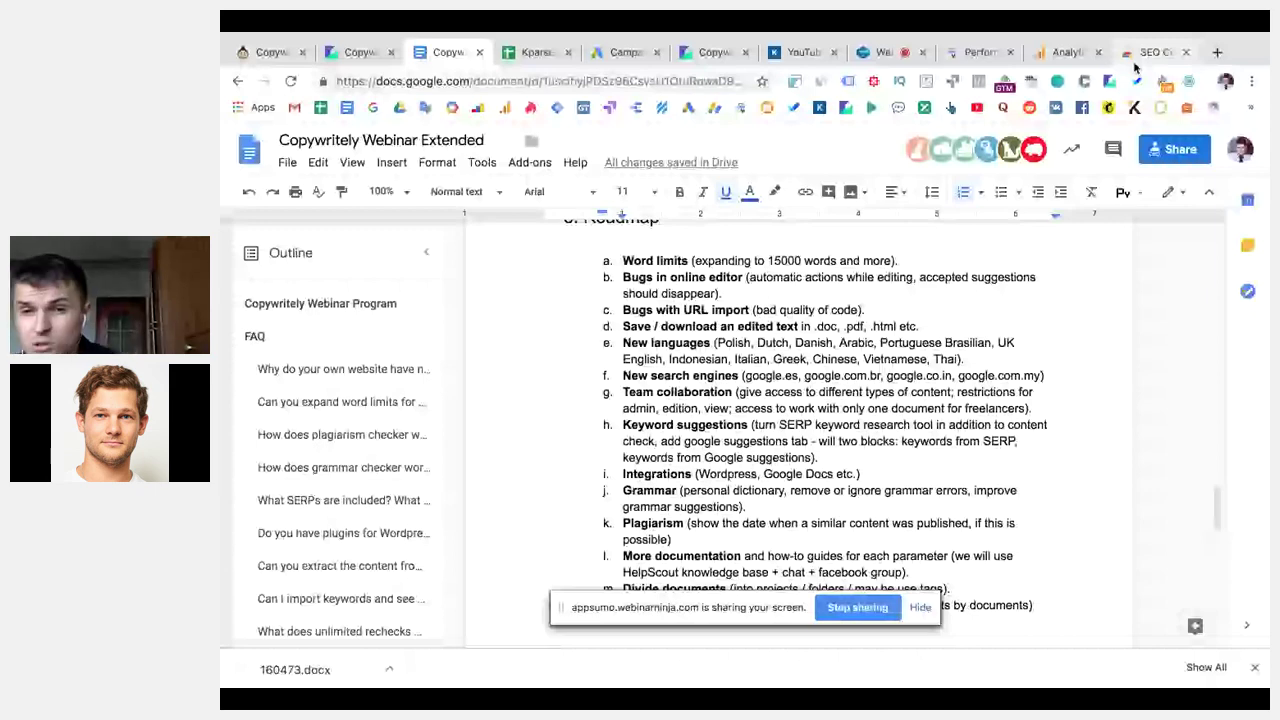
click(1150, 52)
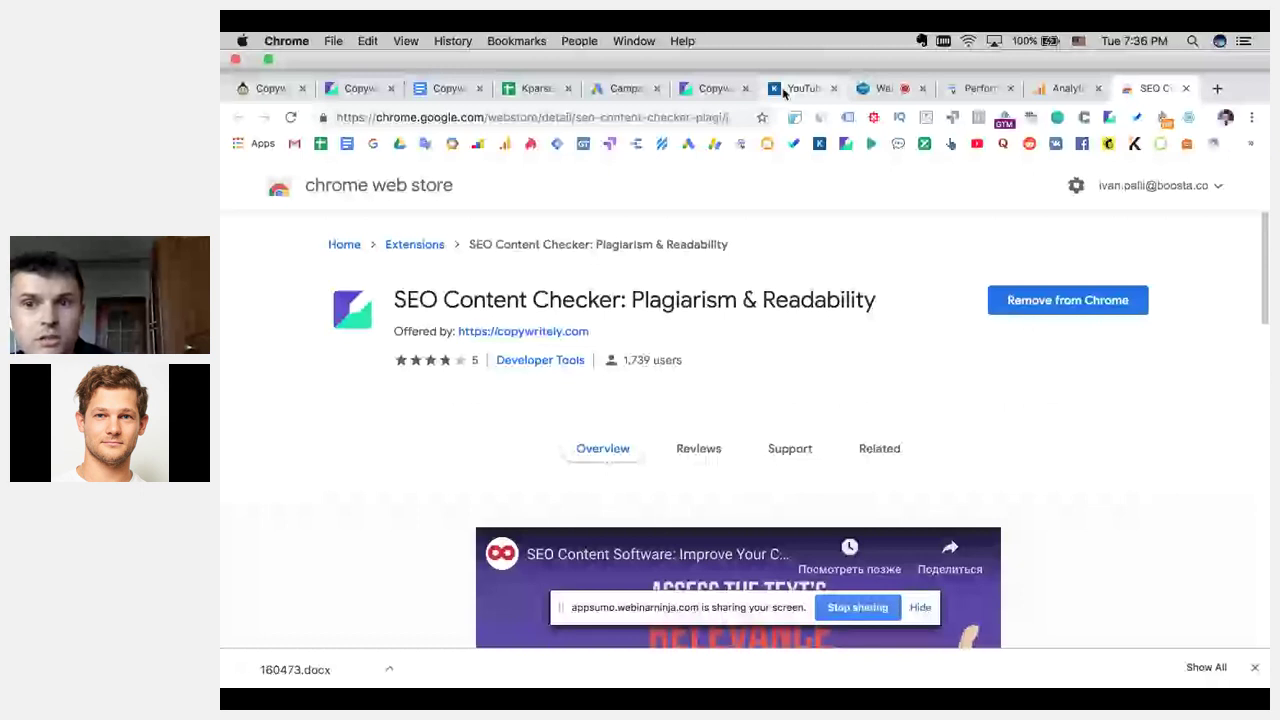
Send the store page to Copywritely via the extension icon, then return to the webinar doc.
click(1109, 117)
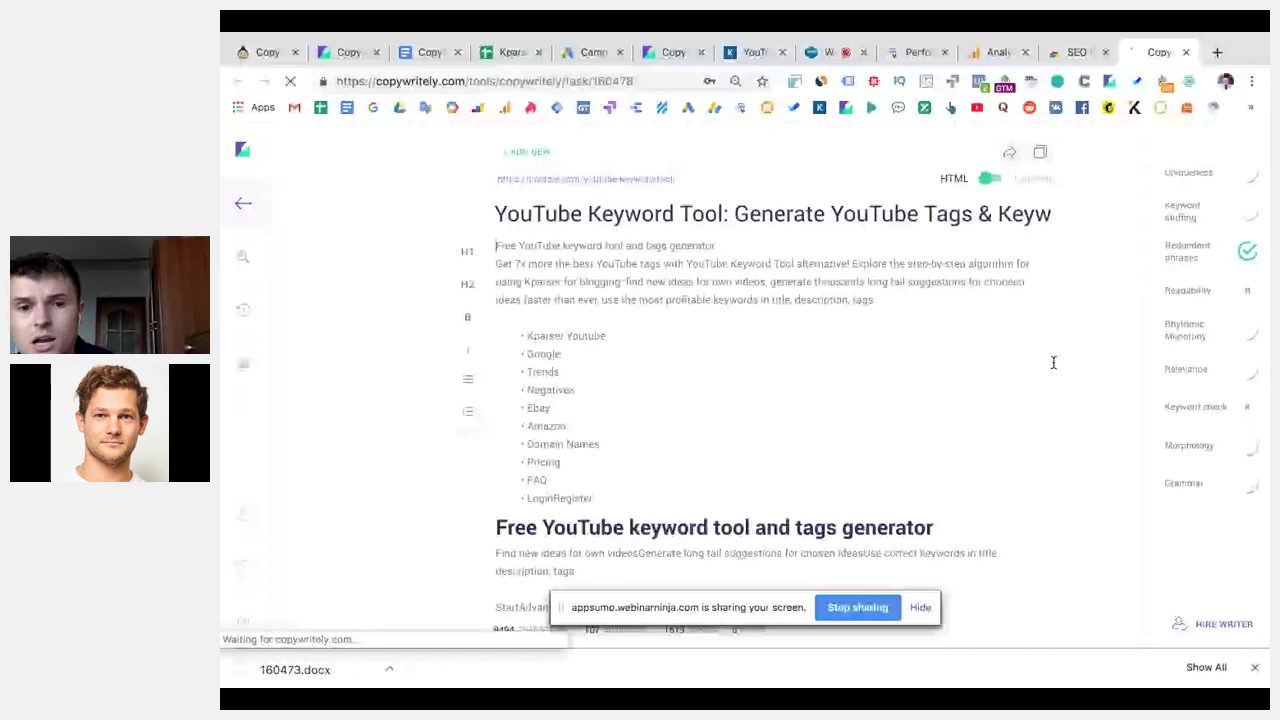
key(ctrl+3)
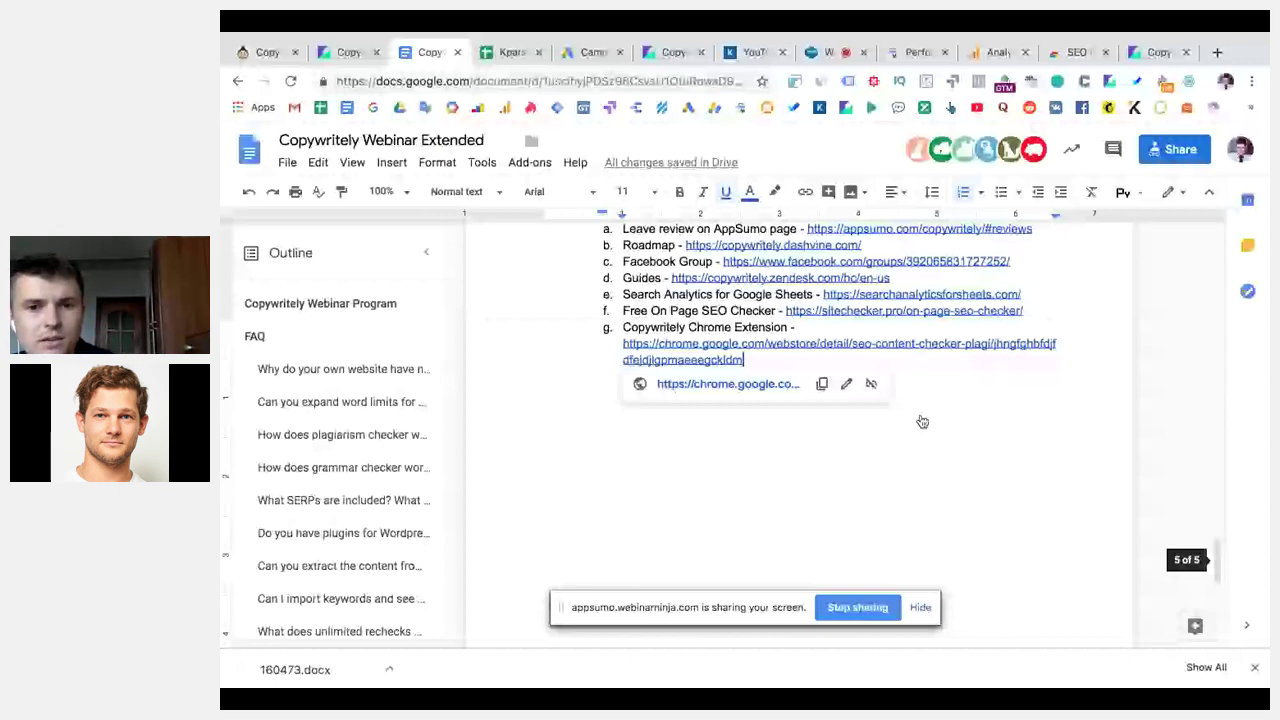
Go over the '3. Roadmap' items, then show Copywritely's YouTube Keyword Tool keyword check.
scroll(1000, 410, up, 5)
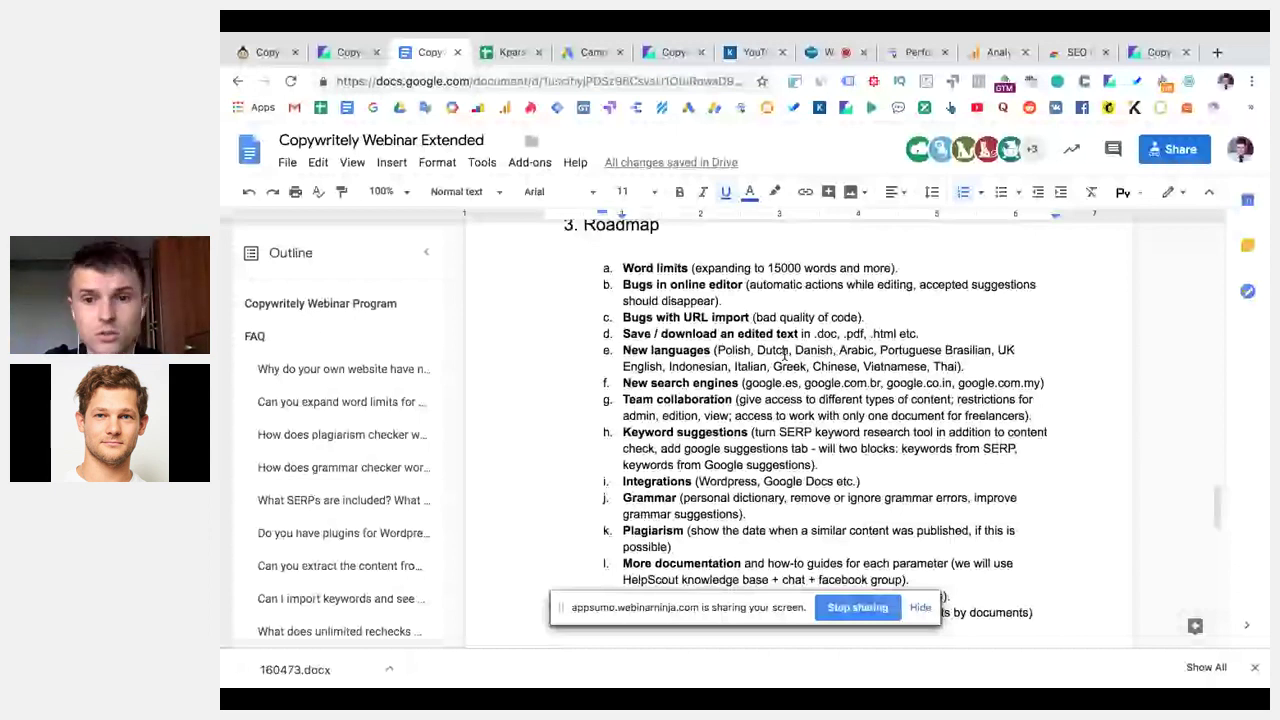
key(ctrl+6)
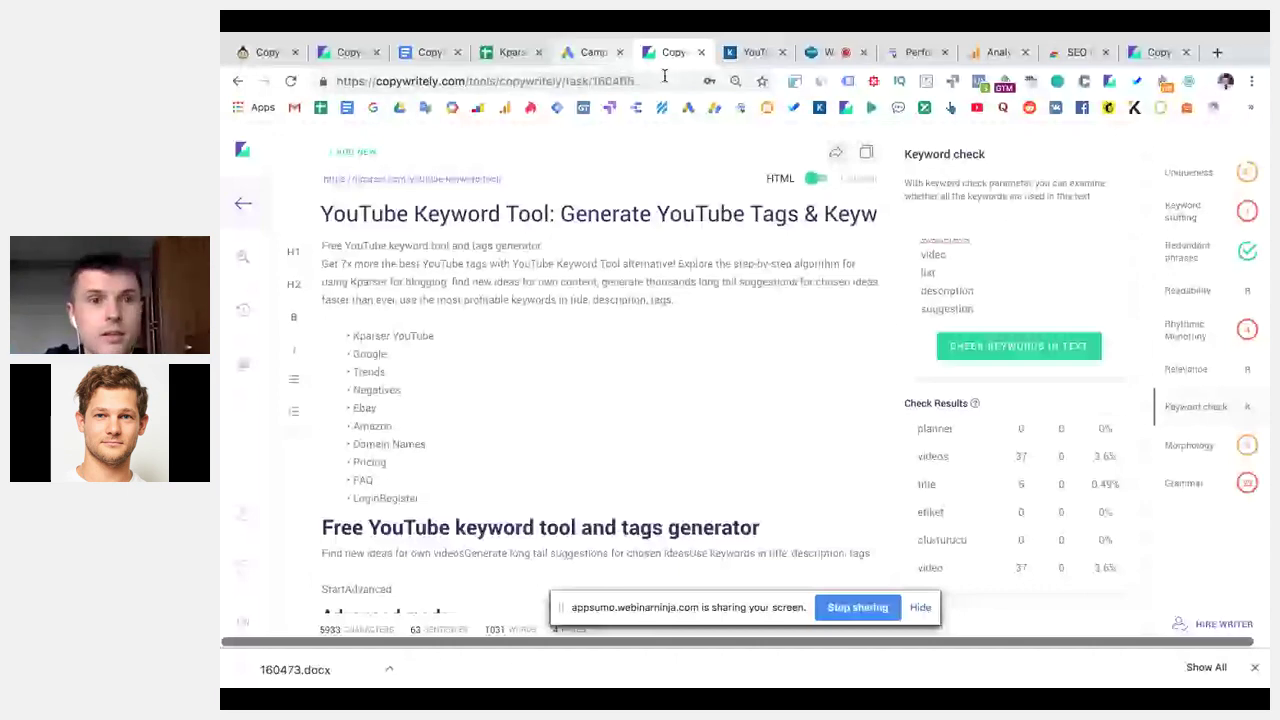
Show the 'Copywritely Webinar Extended' doc at roadmap items m–n and '4. Useful links'.
click(431, 55)
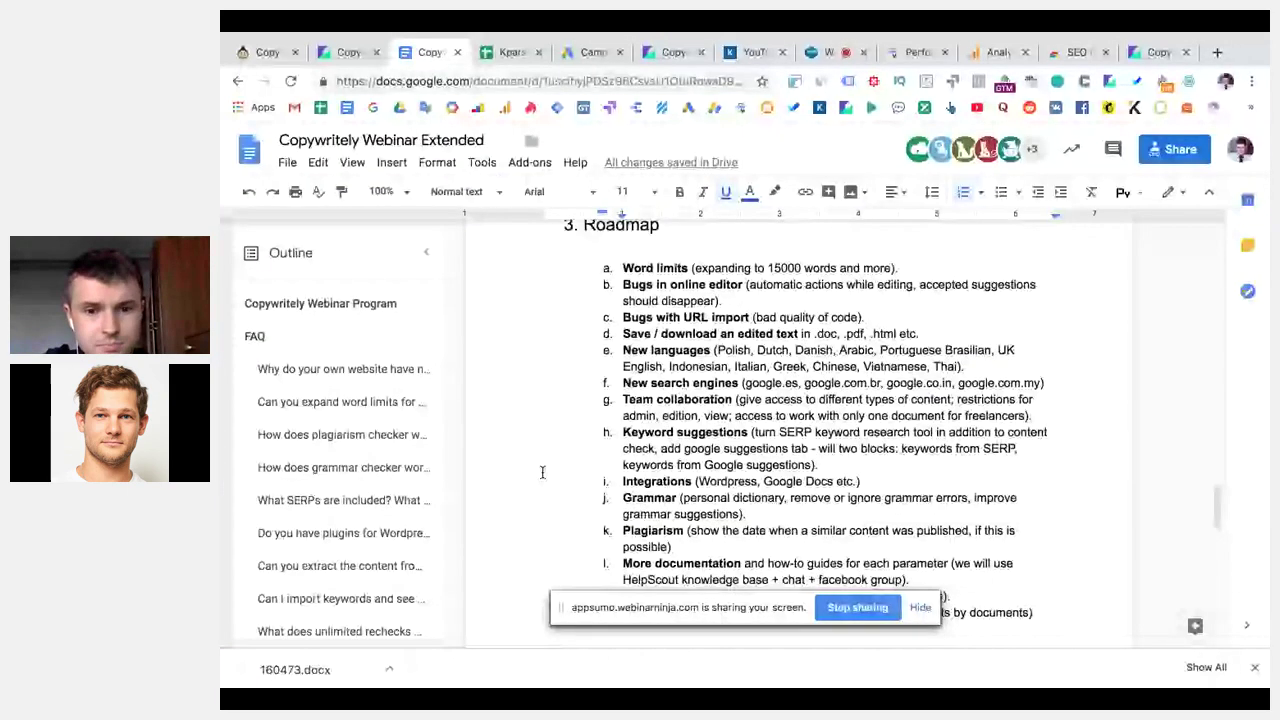
scroll(542, 472, down, 2)
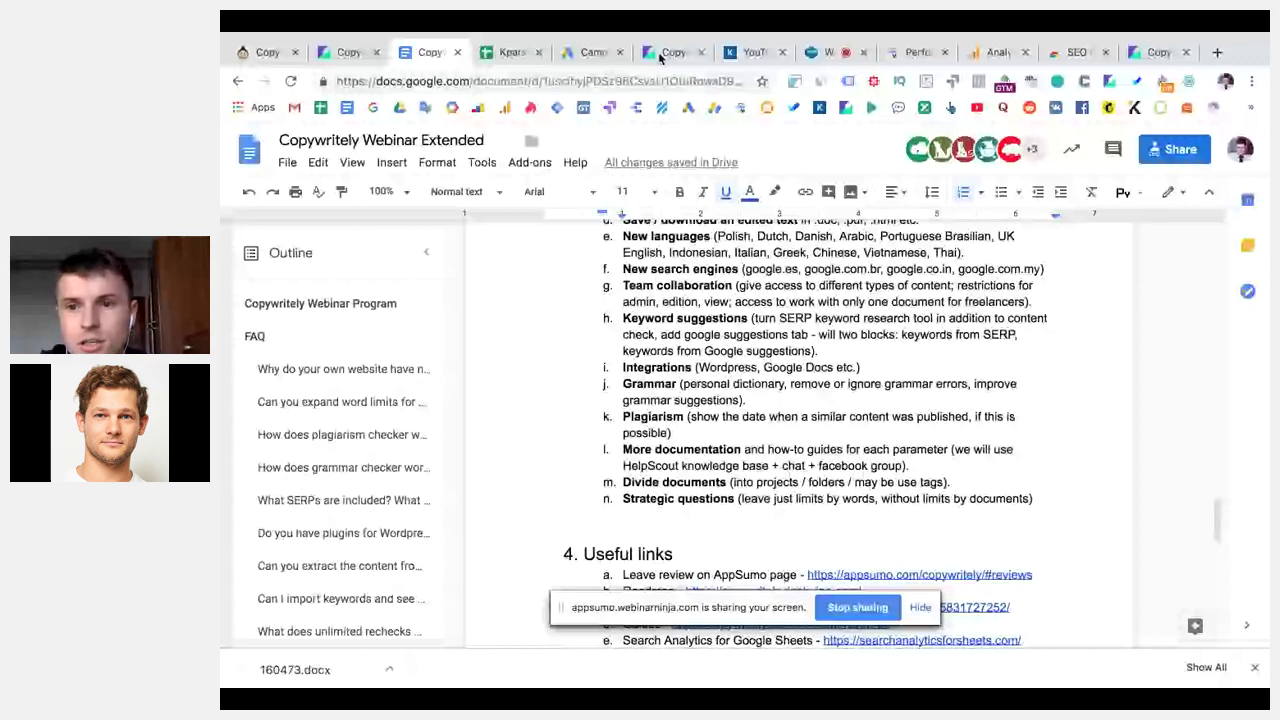
From Copywritely's 'What to fix?' results, open the matching OptinMonster lead-generation page and bring up its page menu.
click(660, 57)
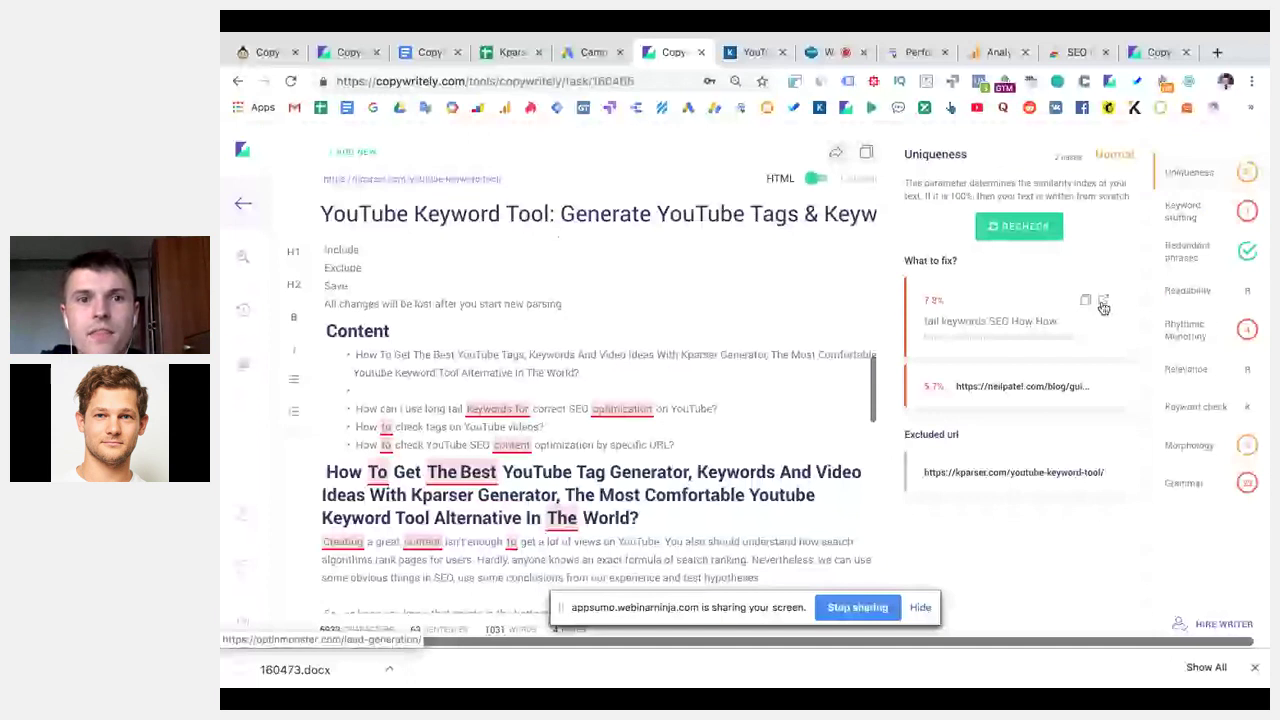
click(1103, 305)
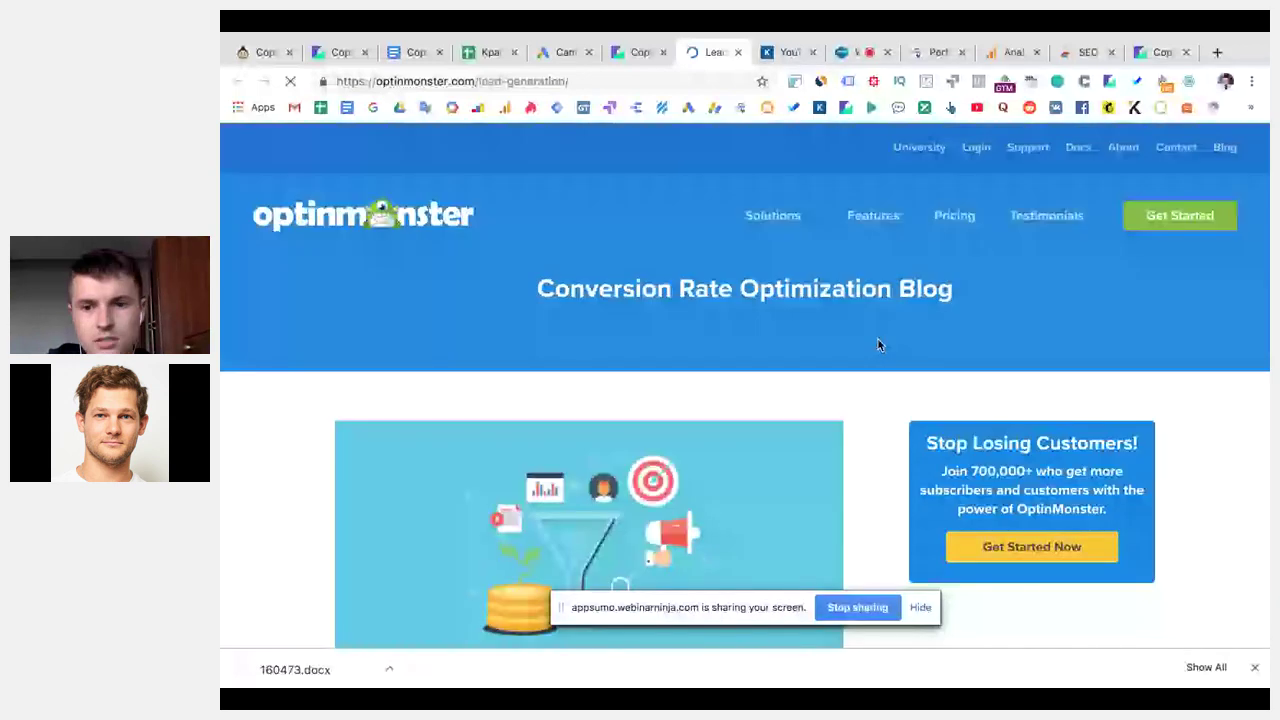
right_click(886, 306)
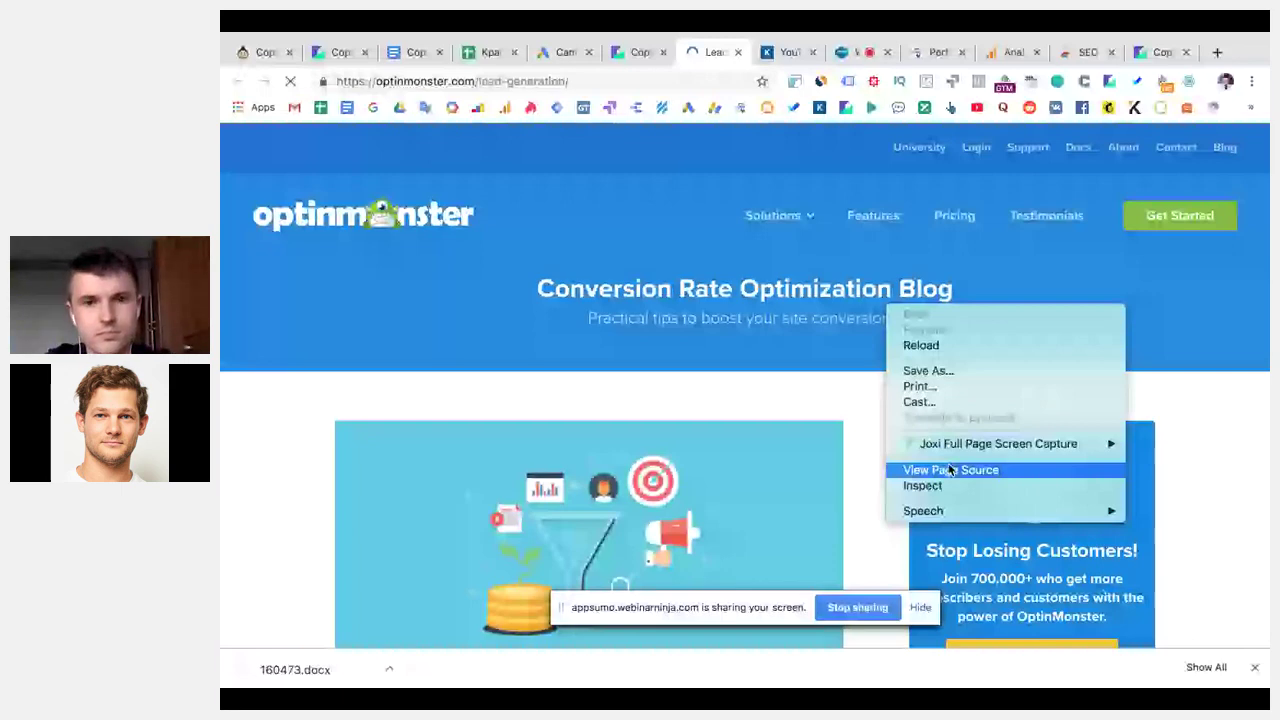
View the OptinMonster page source and search it for 'publish', revealing the 2019-01-14 published time.
click(951, 470)
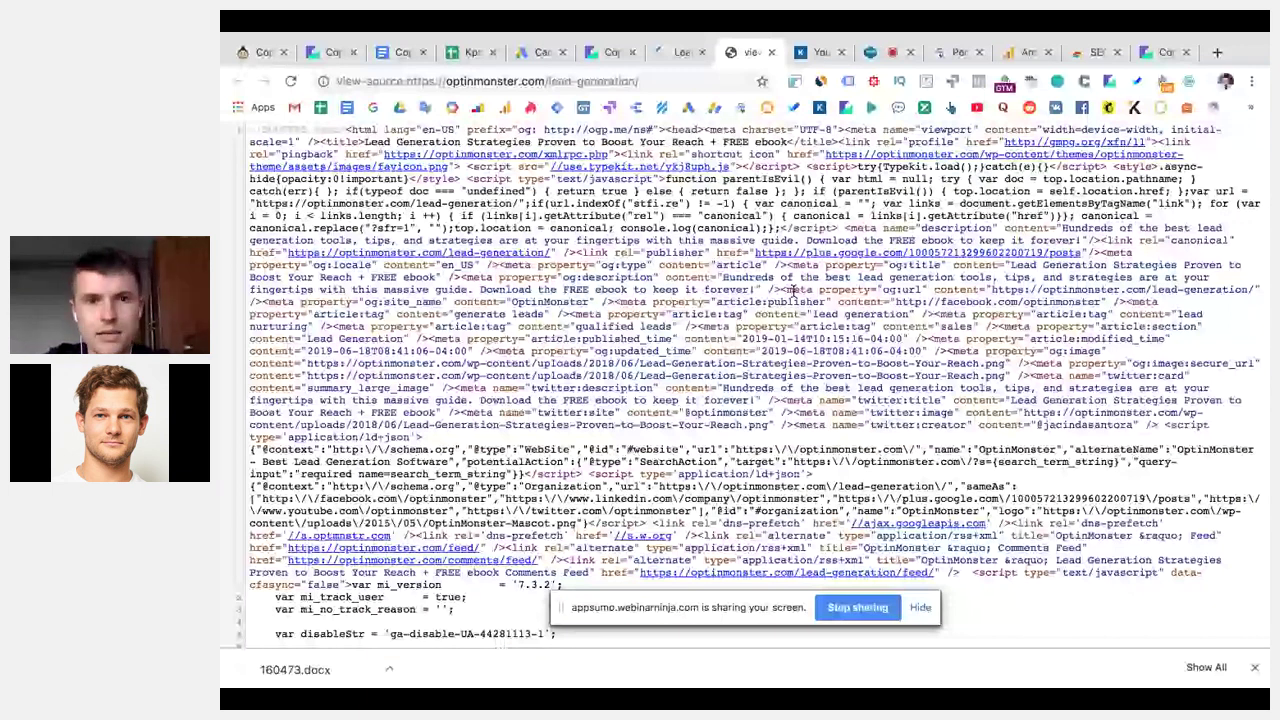
key(ctrl+f)
text(publish)
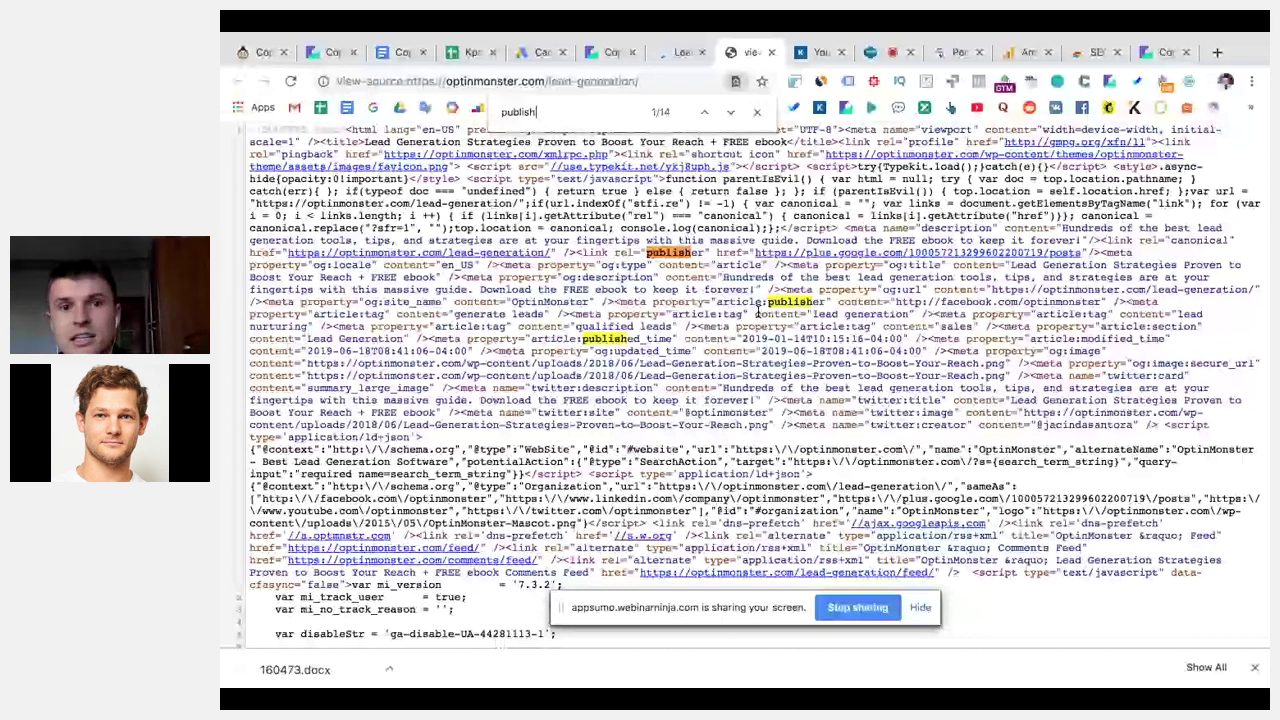
Return to the 'Copywritely Webinar Extended' document at its 'Plagiarism' roadmap item, passing through the OptinMonster article.
click(676, 52)
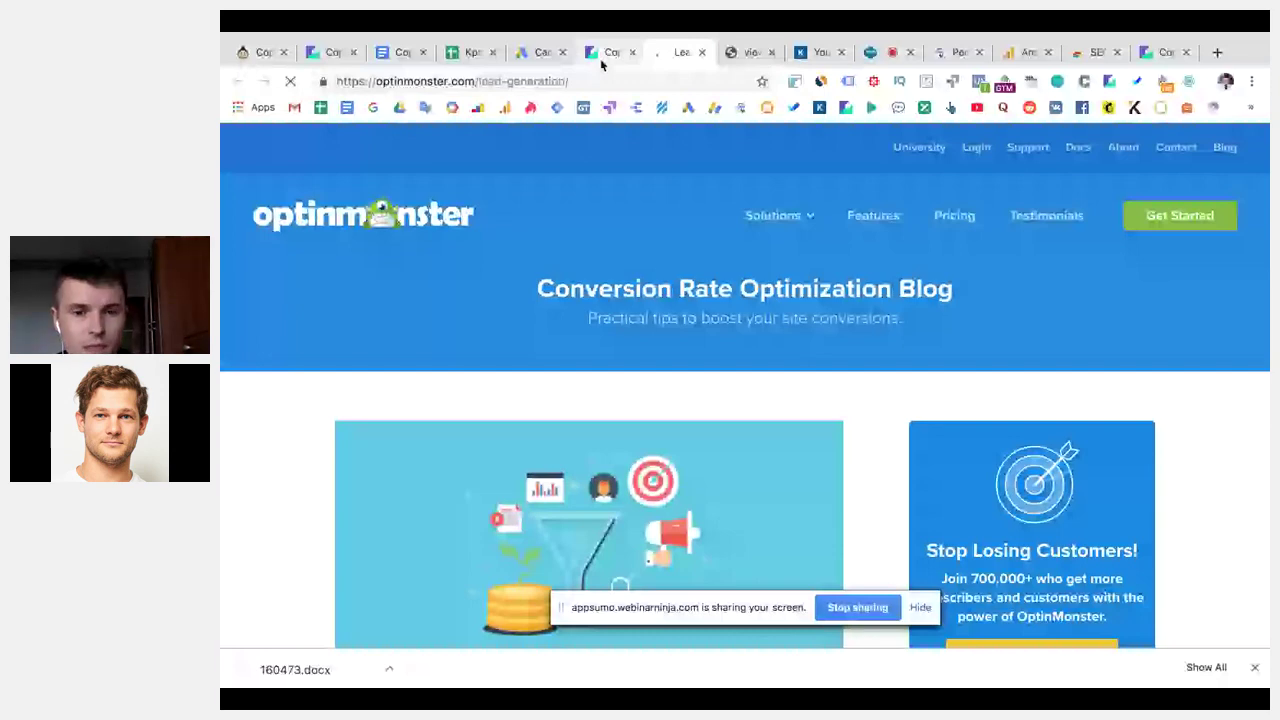
click(400, 52)
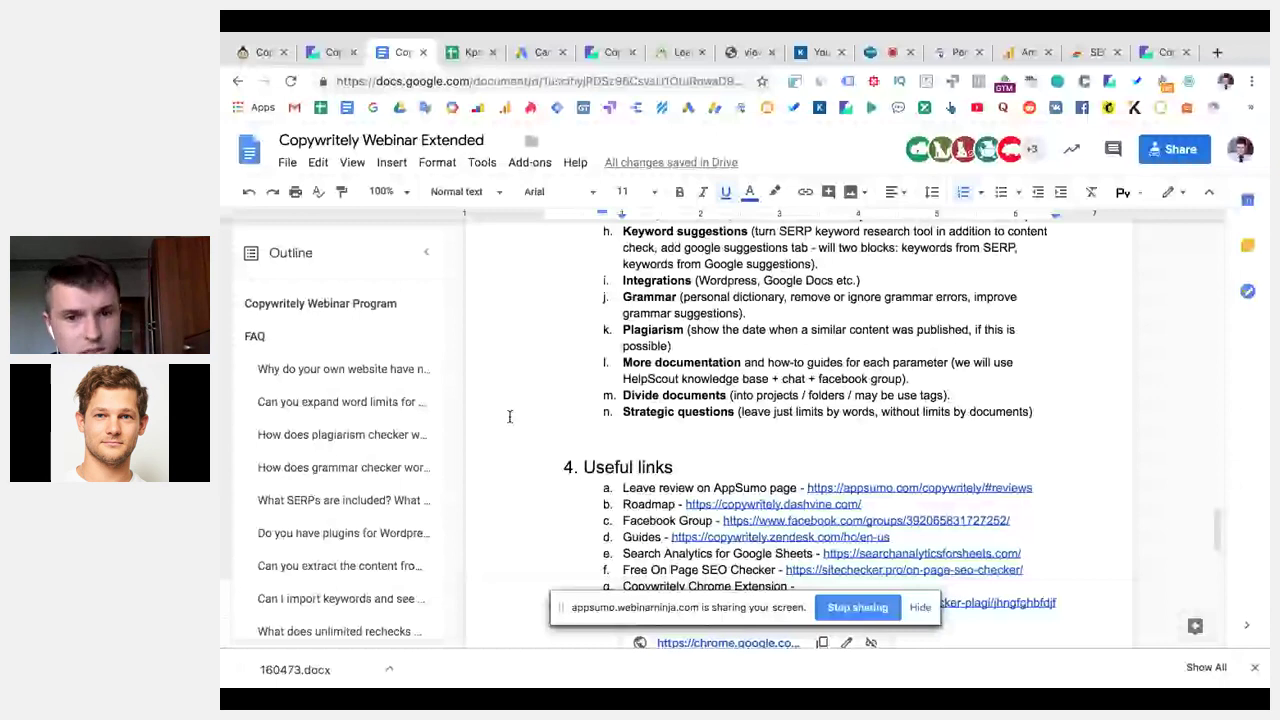
scroll(509, 416, down, 3)
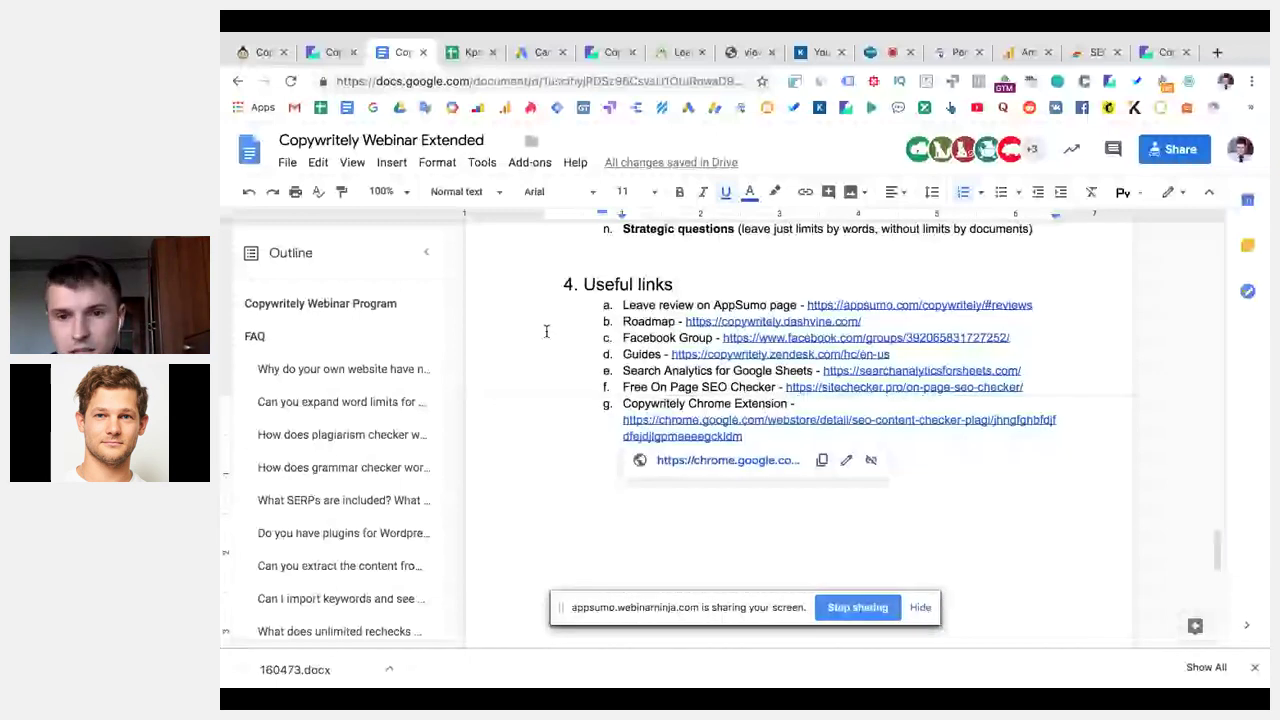
scroll(546, 331, up, 3)
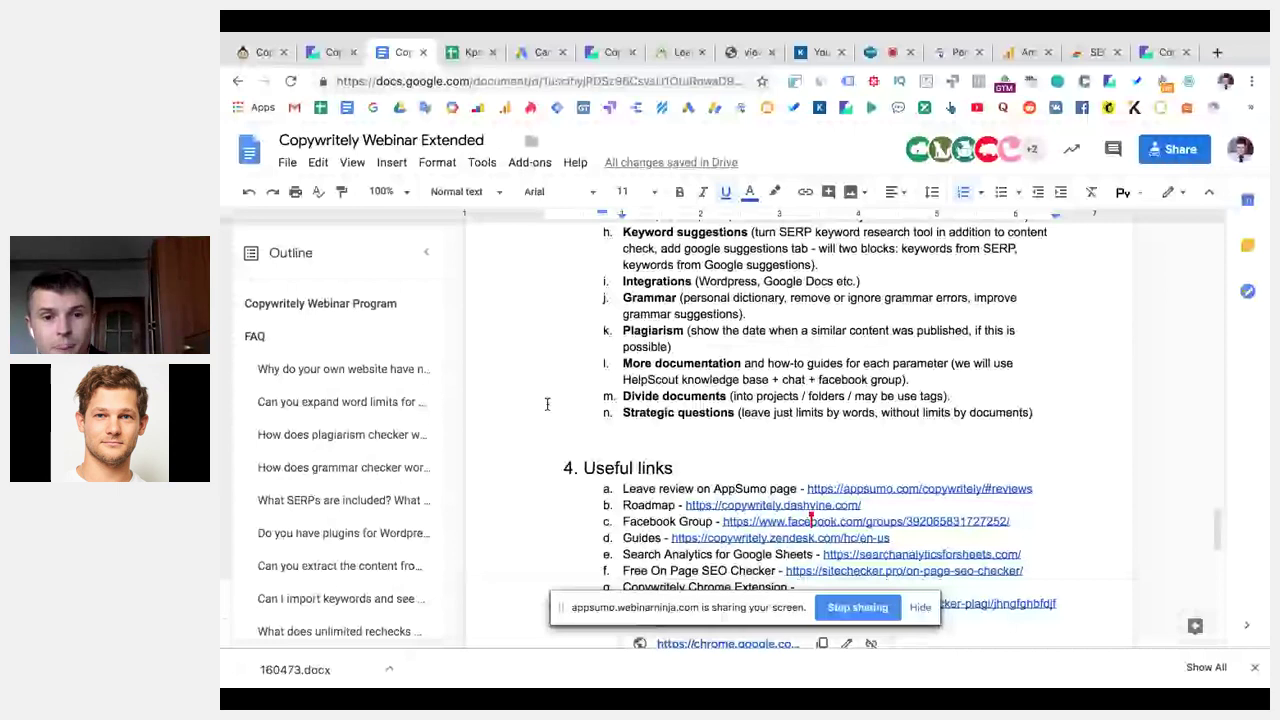
scroll(547, 404, down, 2)
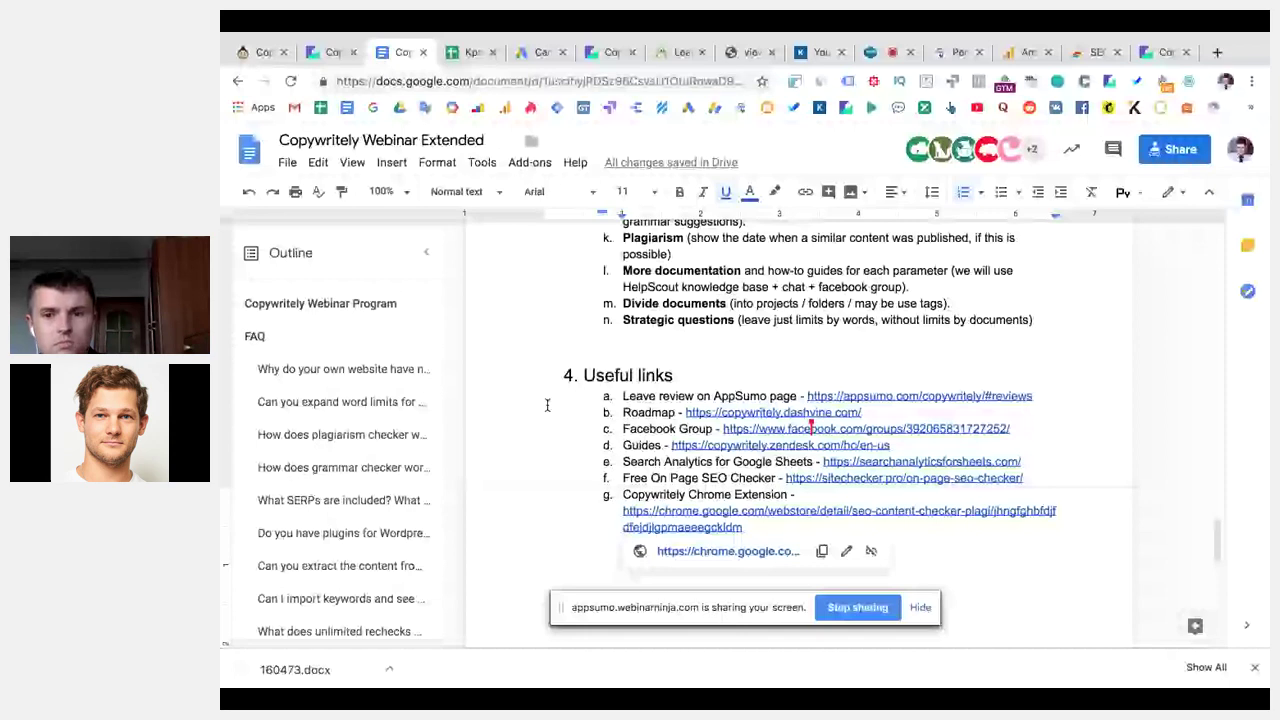
scroll(547, 404, up, 10)
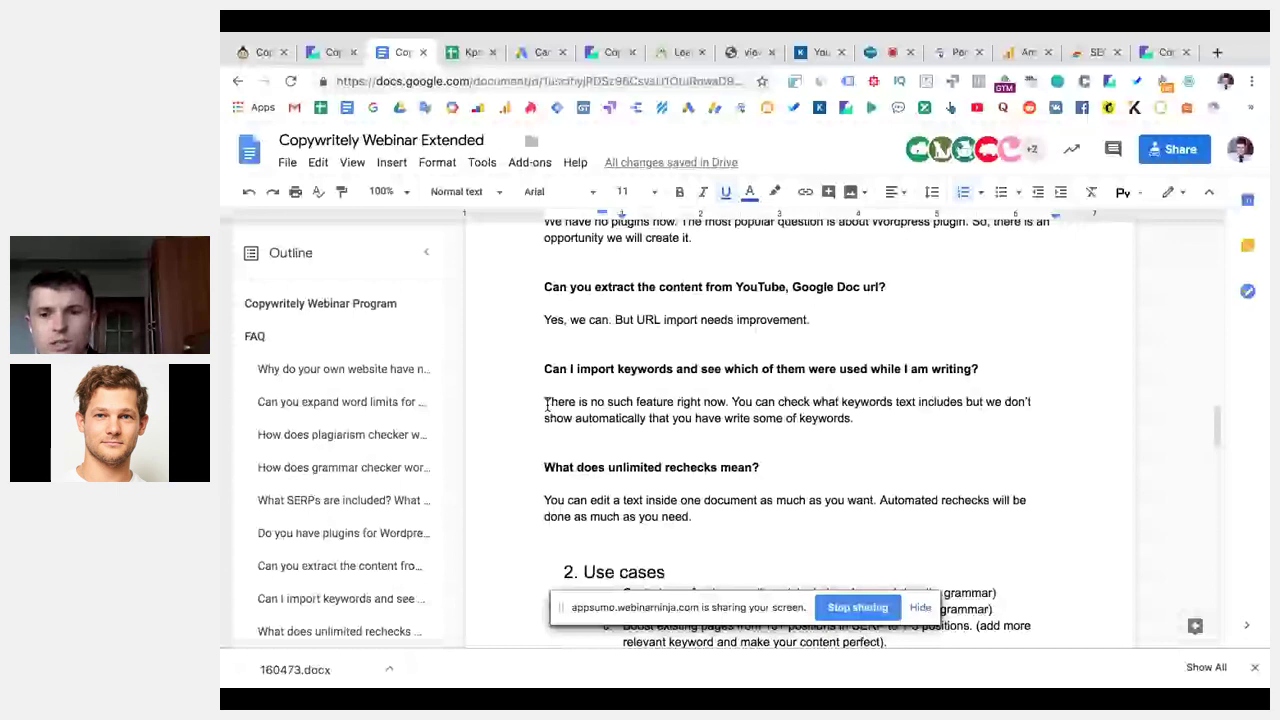
Go back to the WebinarNinja webinar room and scroll the chat to the Google Mexico SERP tool reply.
click(880, 52)
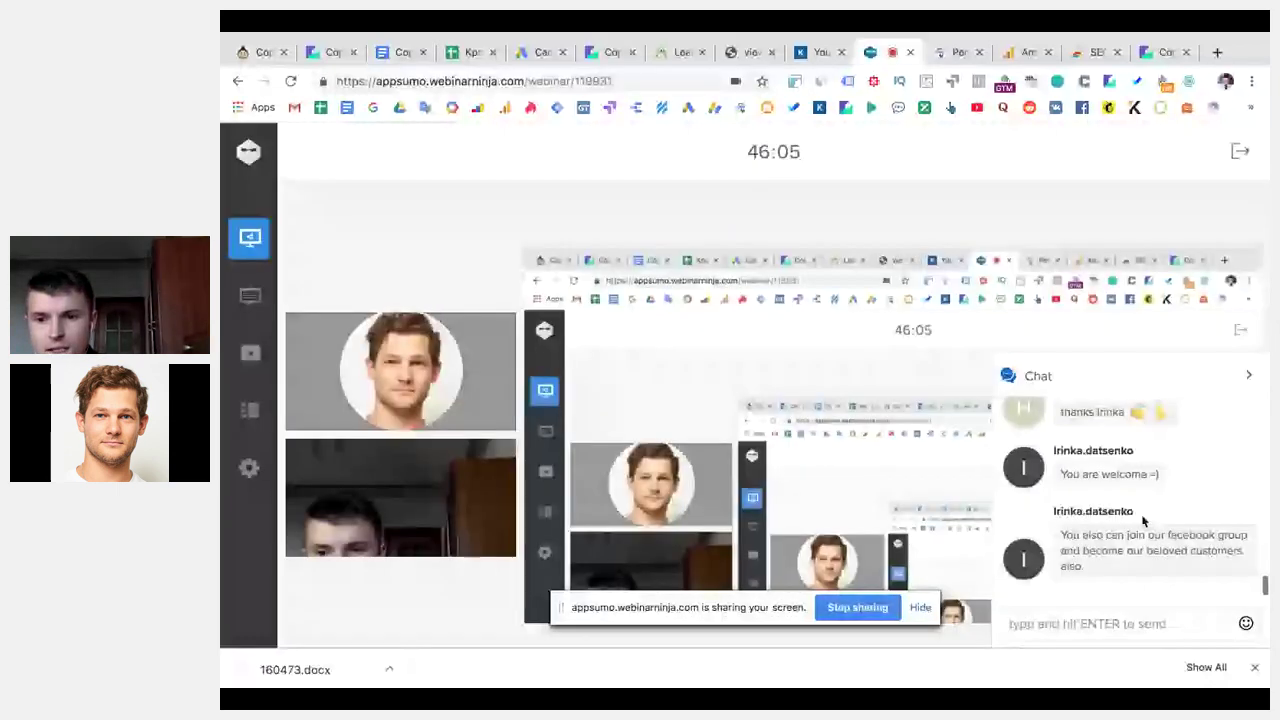
scroll(1143, 520, up, 3)
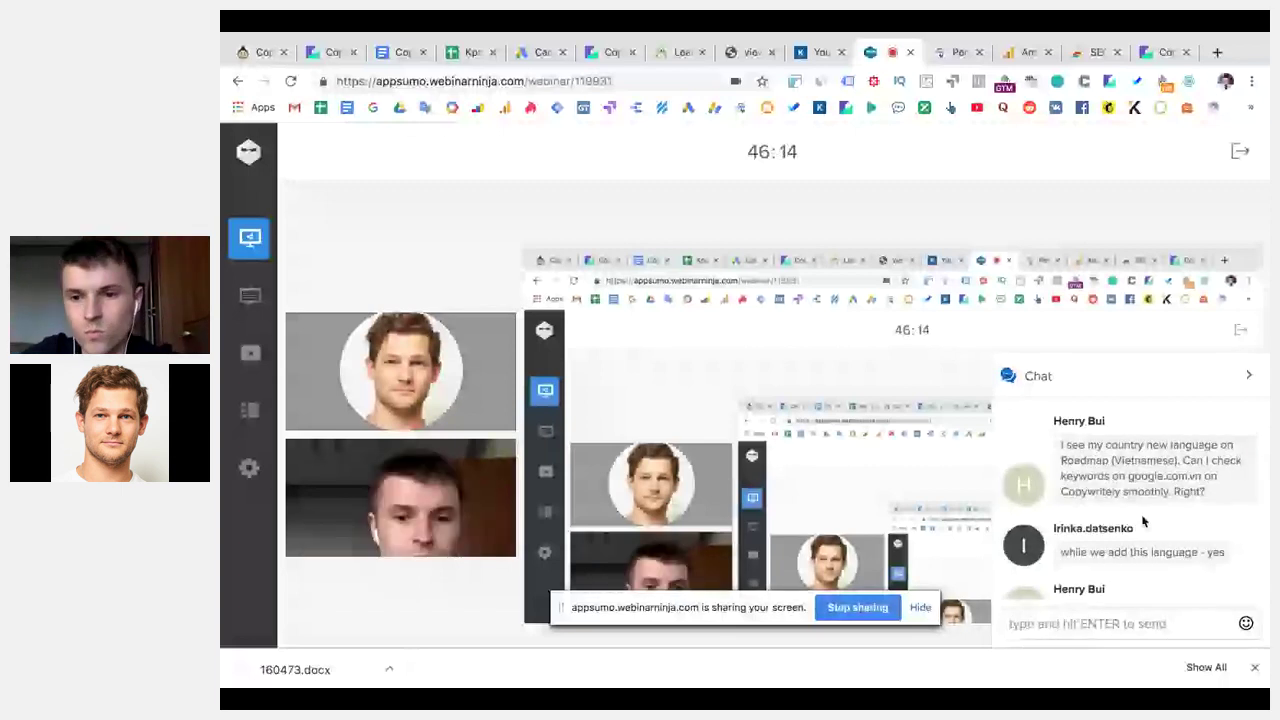
scroll(1143, 521, down, 2)
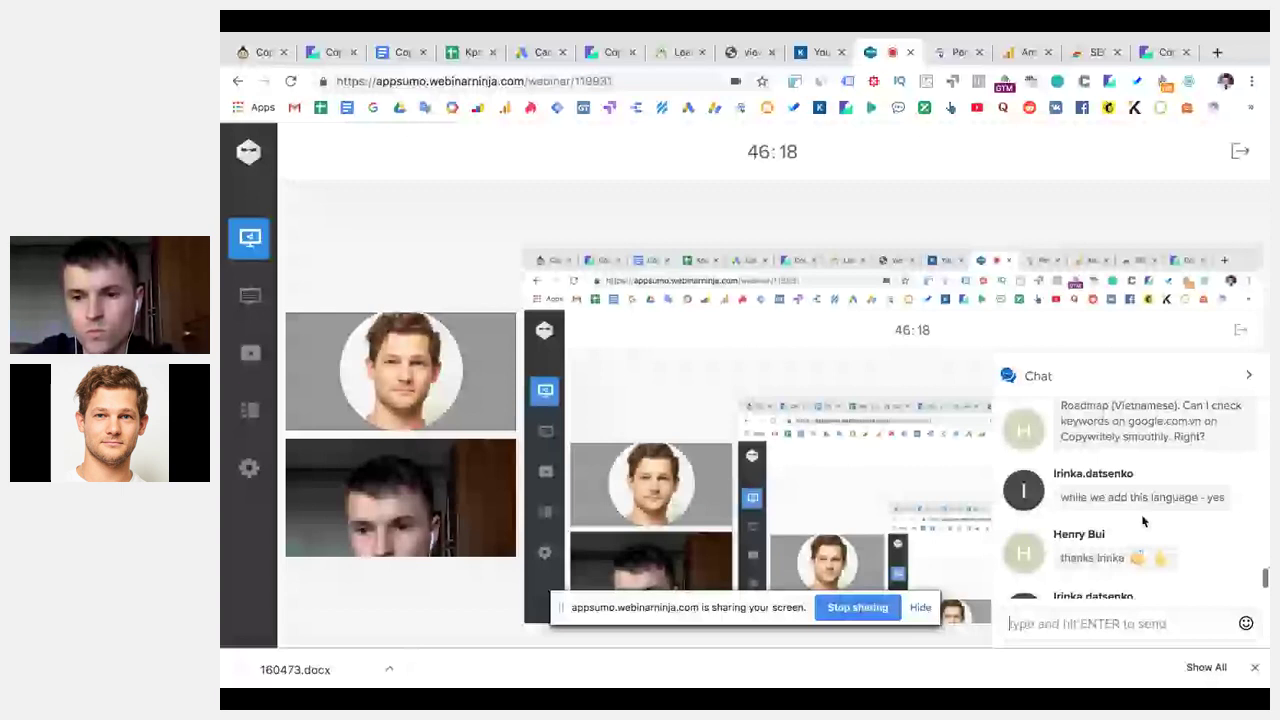
scroll(1160, 521, down, 3)
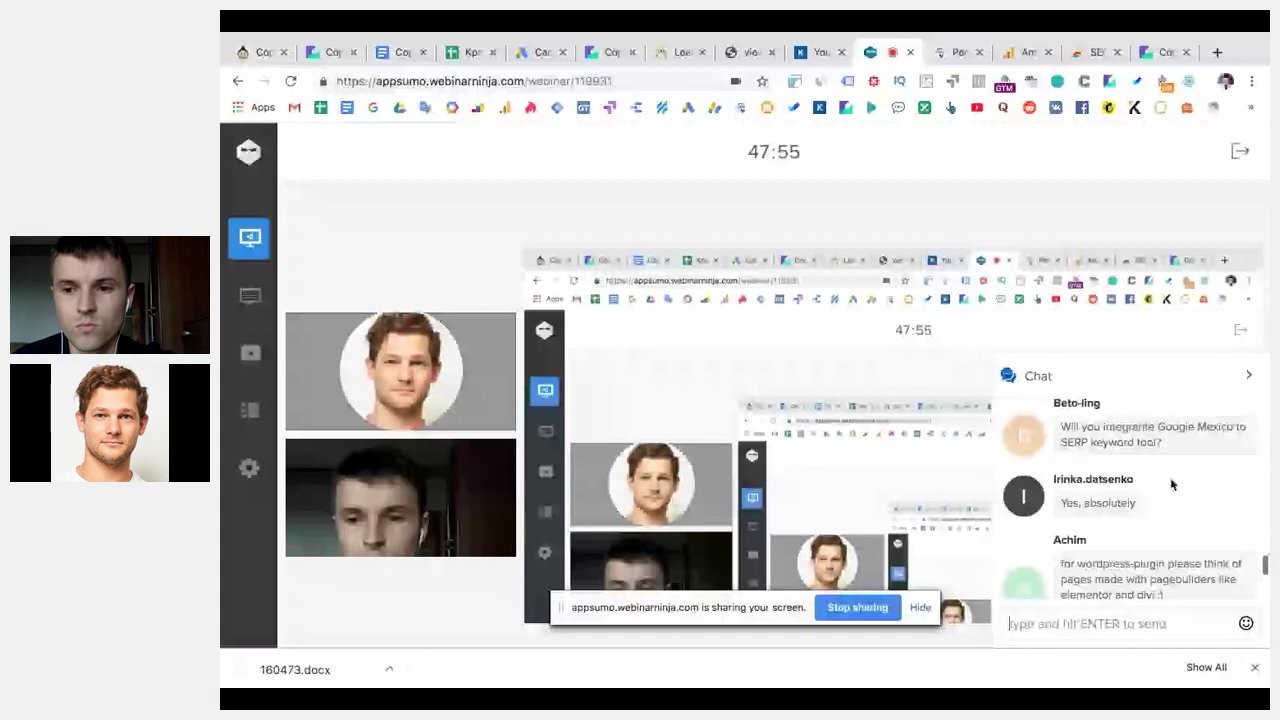
scroll(1172, 484, up, 1)
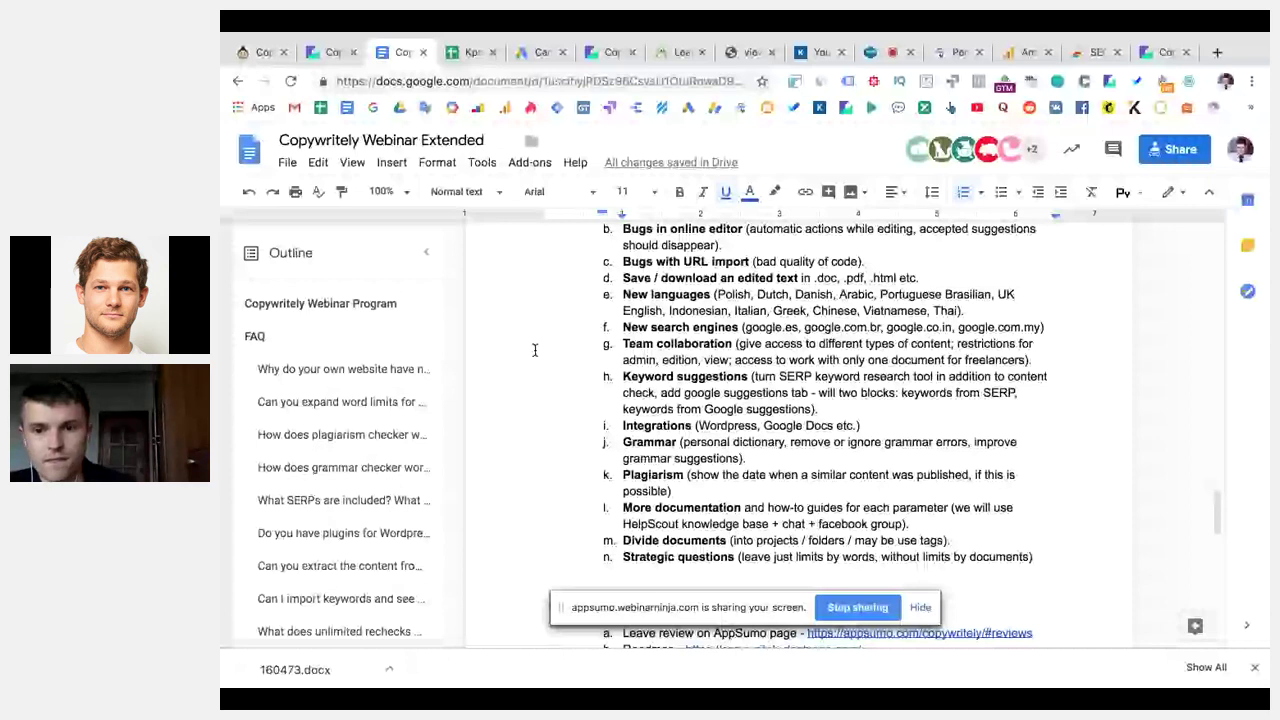
Bring the WebinarNinja webinar room back, with chat showing the Elementor and Divi request.
click(878, 52)
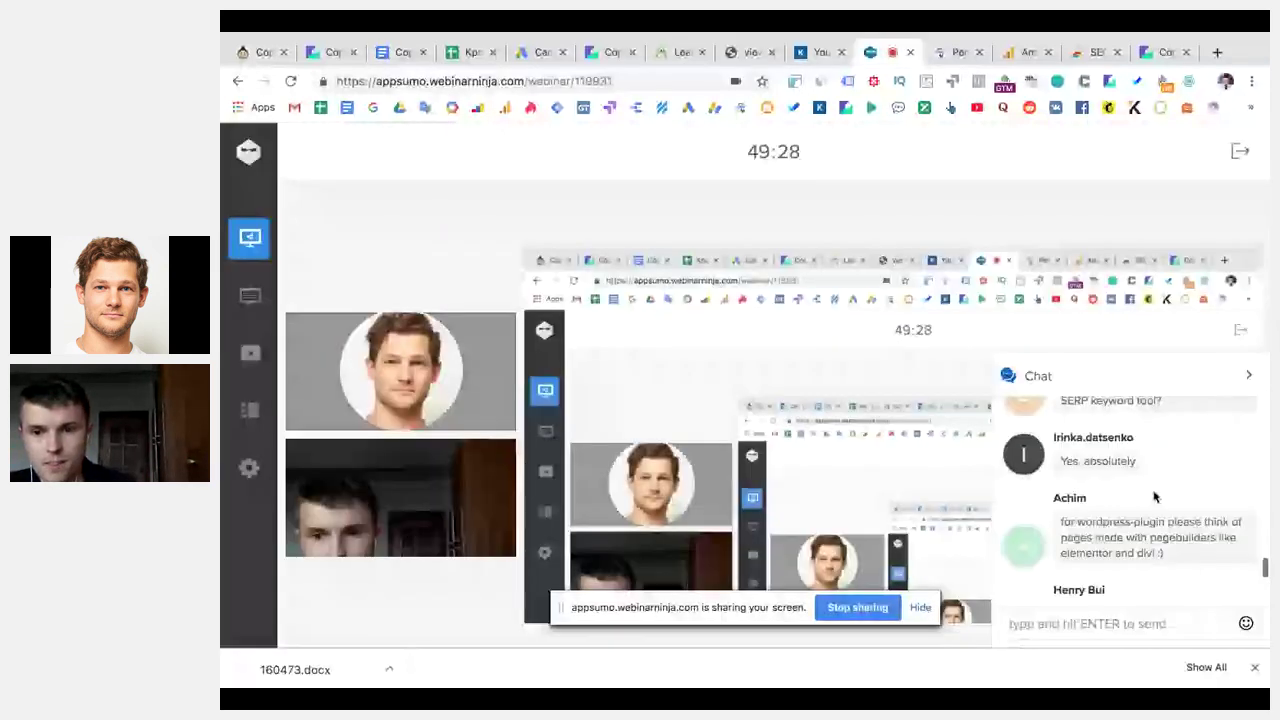